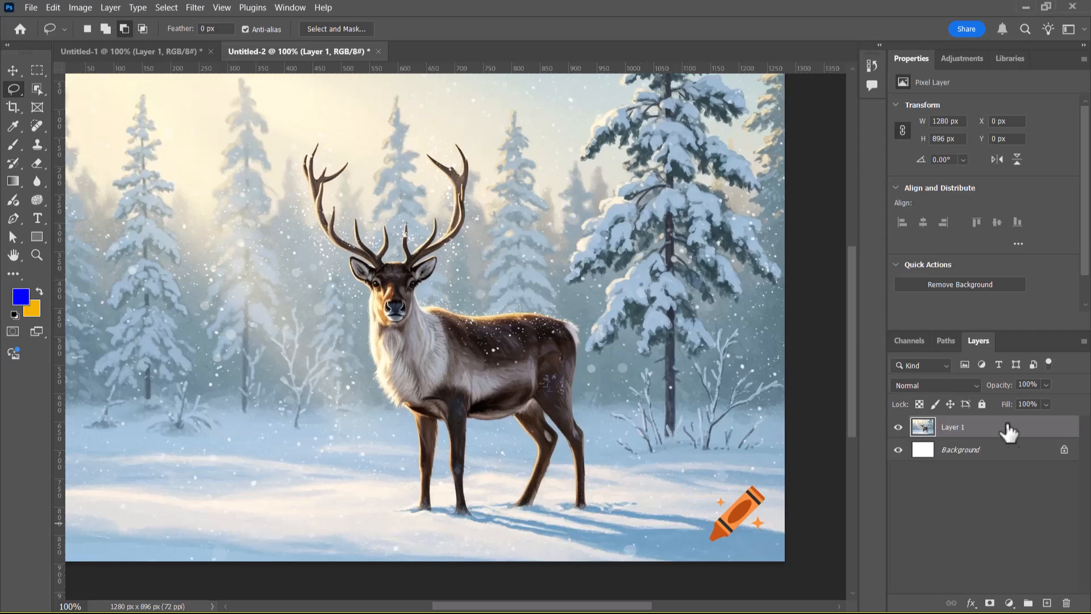
Select the reindeer on Layer 1 automatically with Select Subject
click(37, 70)
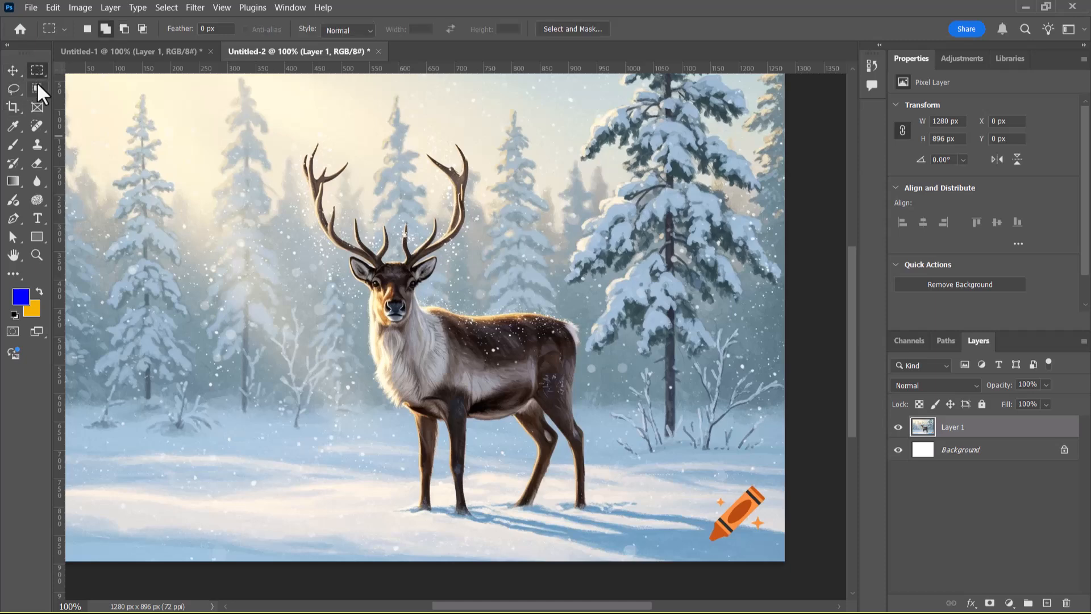
click(37, 88)
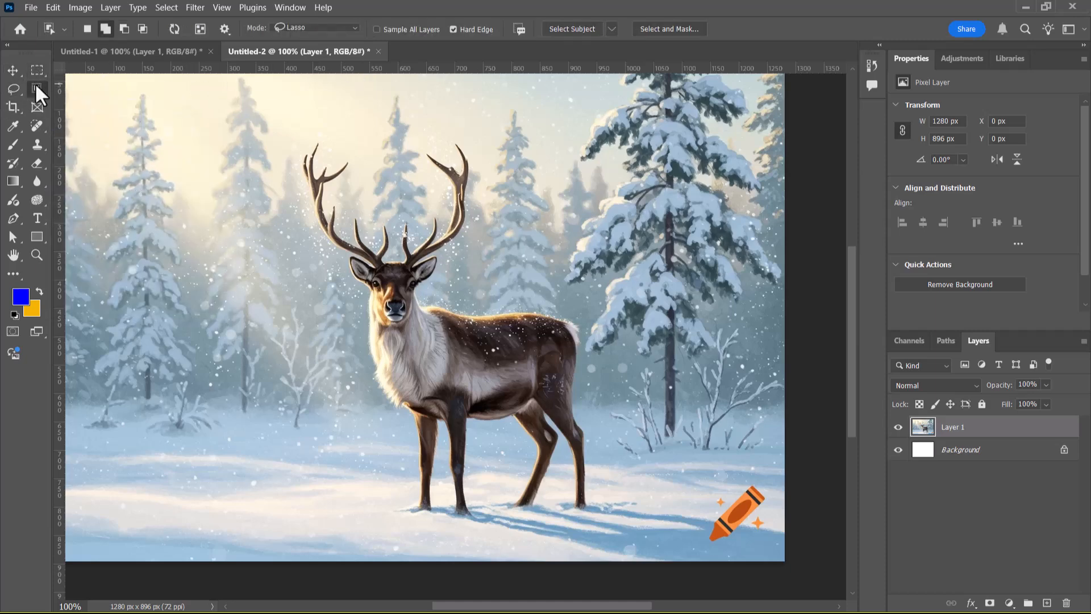
click(573, 29)
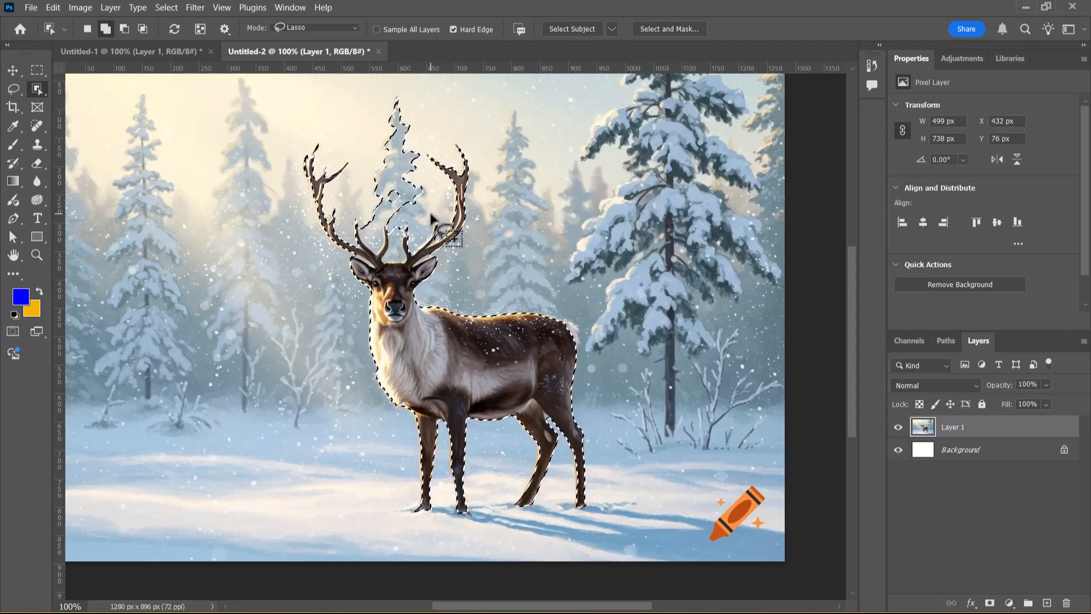
Open Select and Mask in Black & White view and try to clear the tree tip above the reindeer with the Refine Edge Brush
click(656, 28)
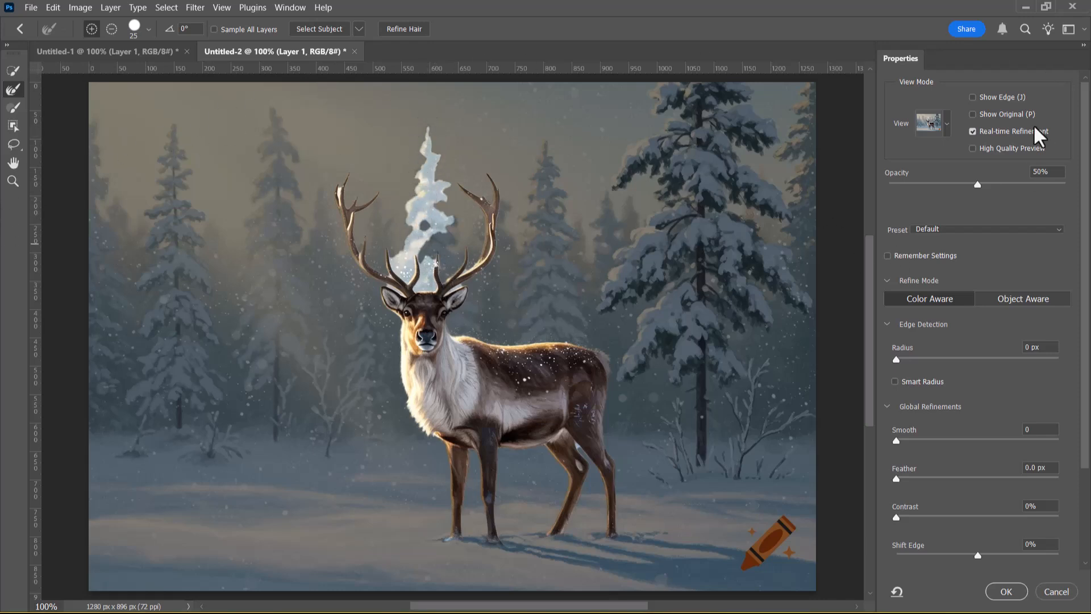
click(948, 128)
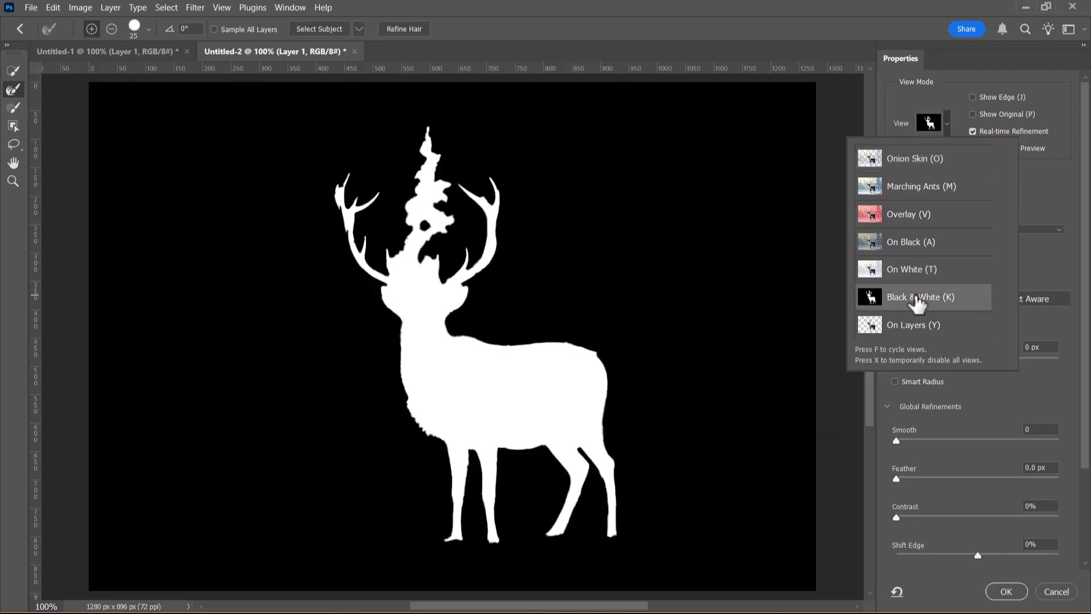
click(427, 136)
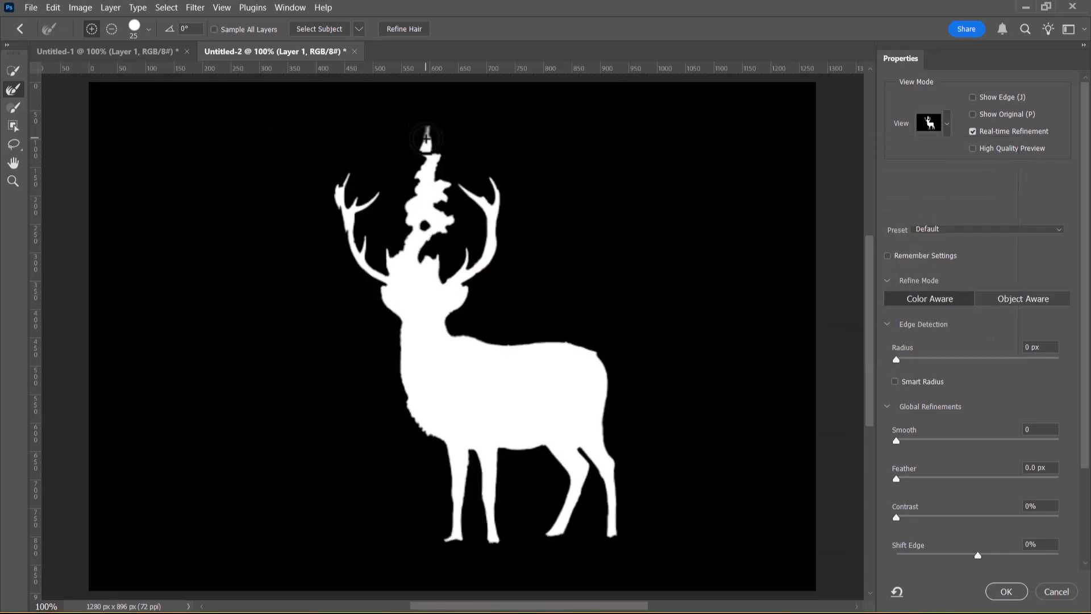
click(427, 163)
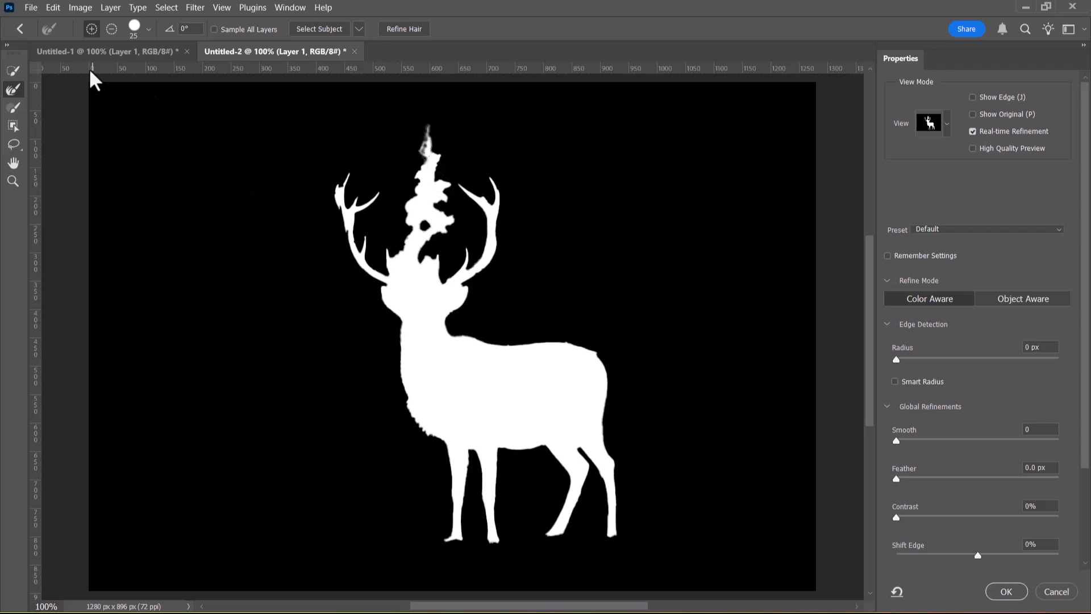
Subtract the tree between the antlers from the selection with the Quick Selection tool at brush size 30
click(9, 73)
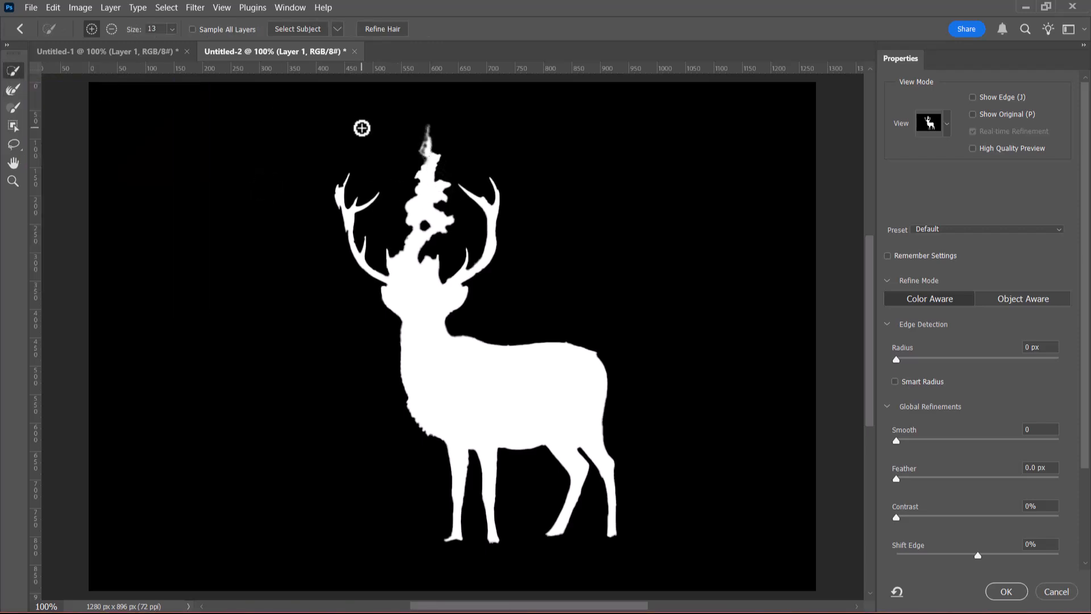
drag(427, 127, 428, 195)
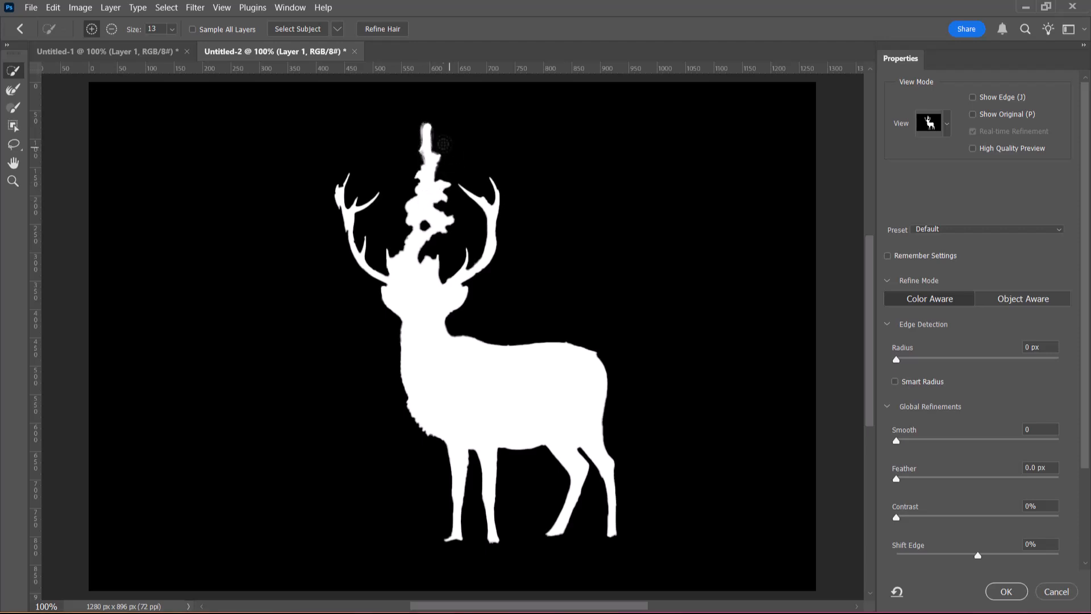
mouse_move(429, 121)
mouse_down()
mouse_move(427, 152)
mouse_move(419, 130)
mouse_up()
key(bracketright)
key(bracketright)
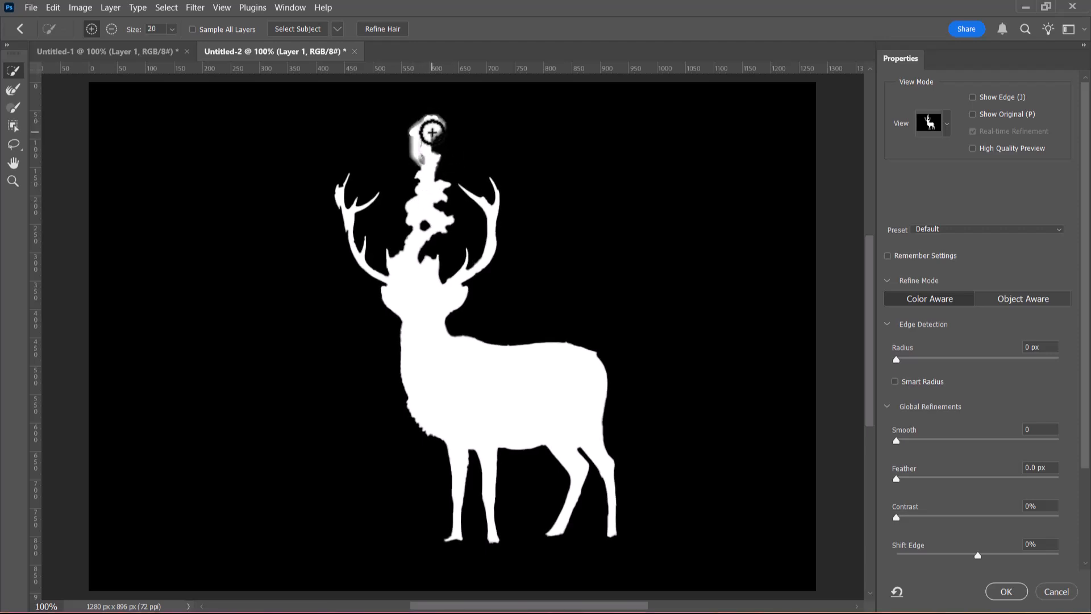
click(111, 29)
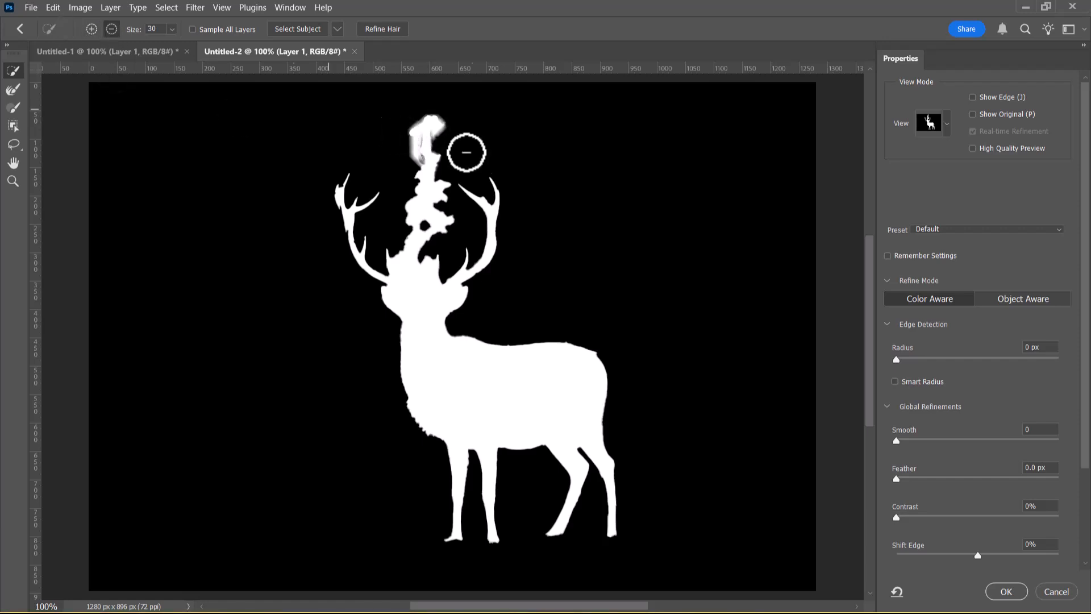
mouse_move(452, 125)
mouse_down()
mouse_move(417, 123)
mouse_move(413, 134)
mouse_move(441, 132)
mouse_move(413, 146)
mouse_move(416, 170)
mouse_move(437, 148)
mouse_up()
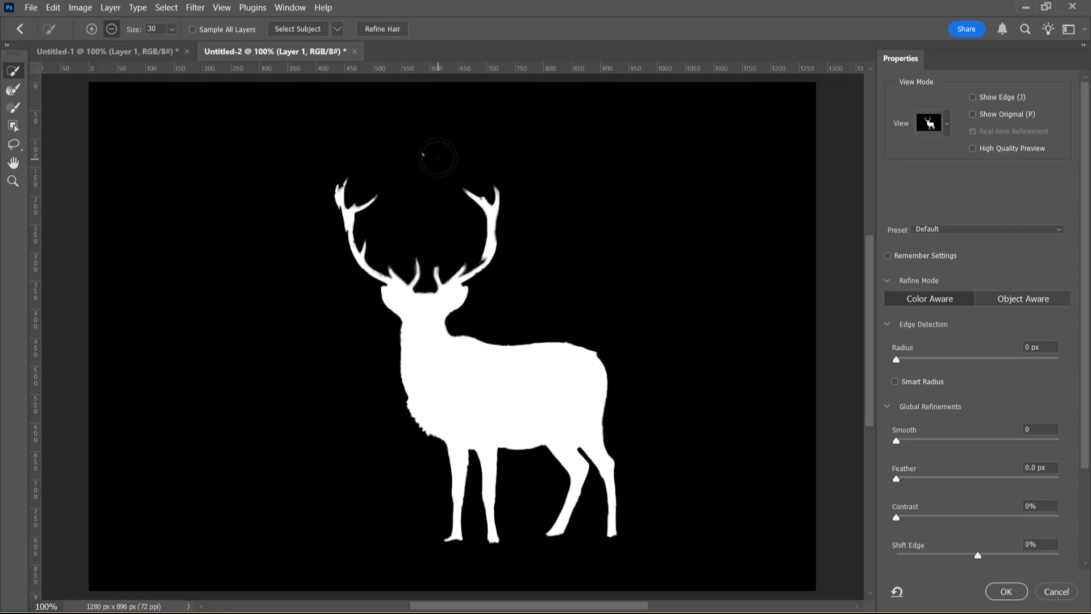
Switch the Select and Mask preview to the Overlay view
click(946, 131)
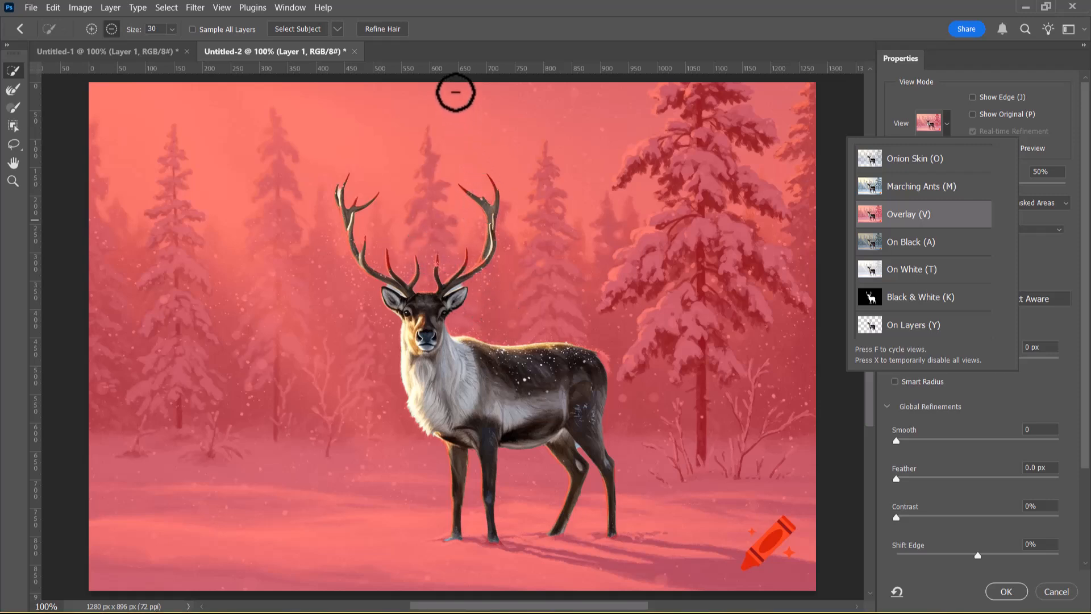
click(895, 300)
click(903, 221)
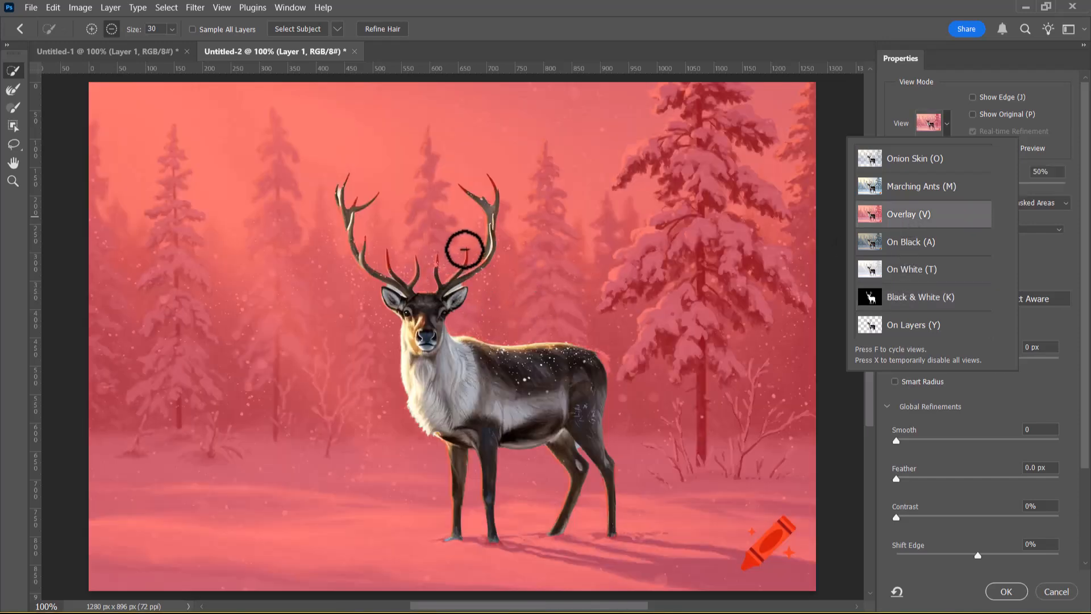
Set the Quick Selection brush size to 17 and add the lower tine of the right-hand antler to the selection
click(173, 31)
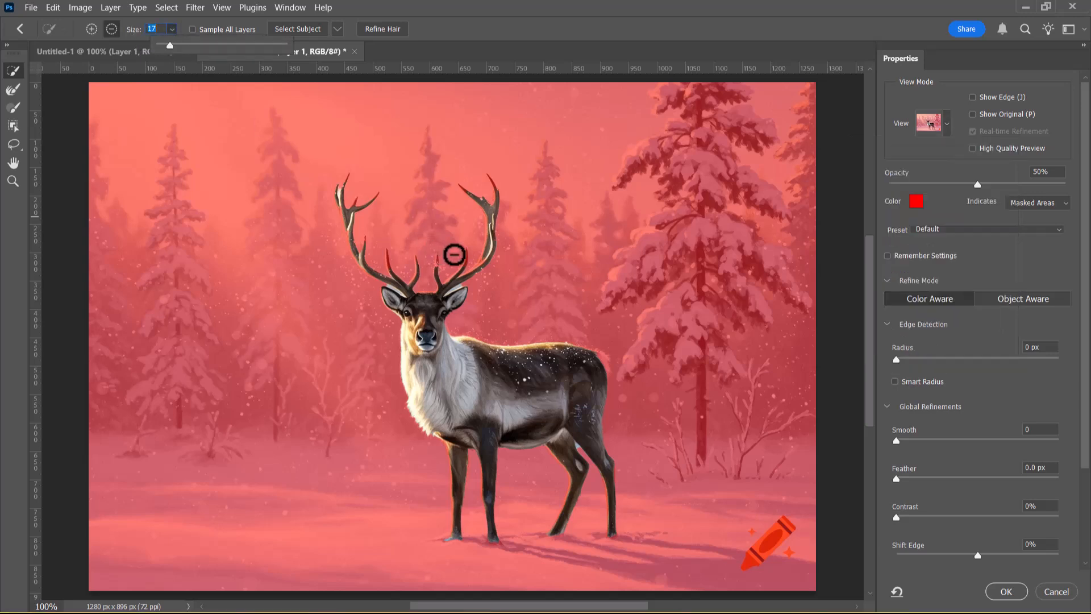
click(466, 254)
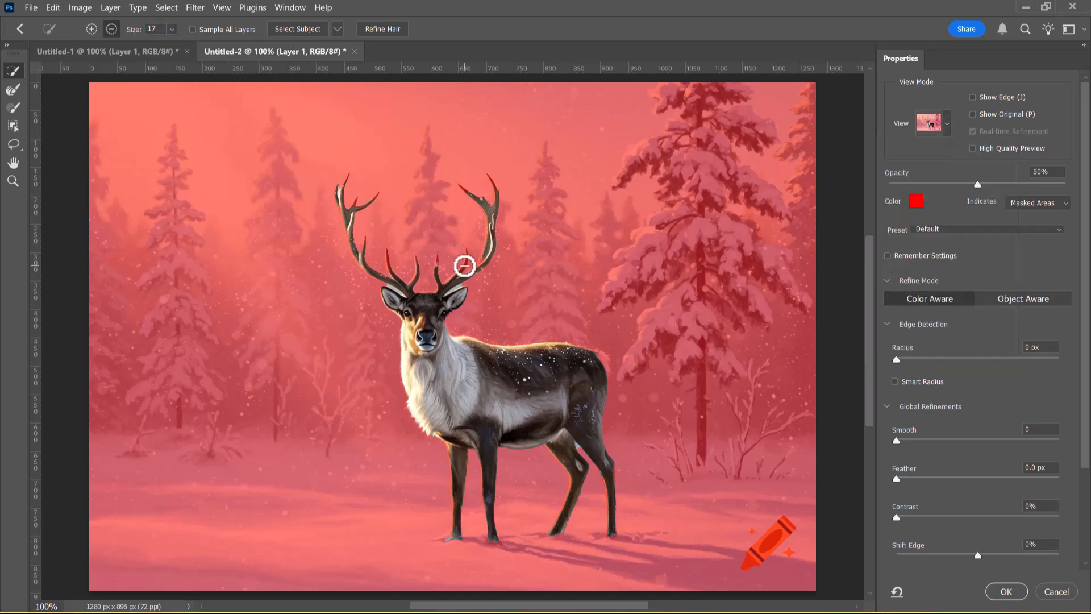
click(92, 28)
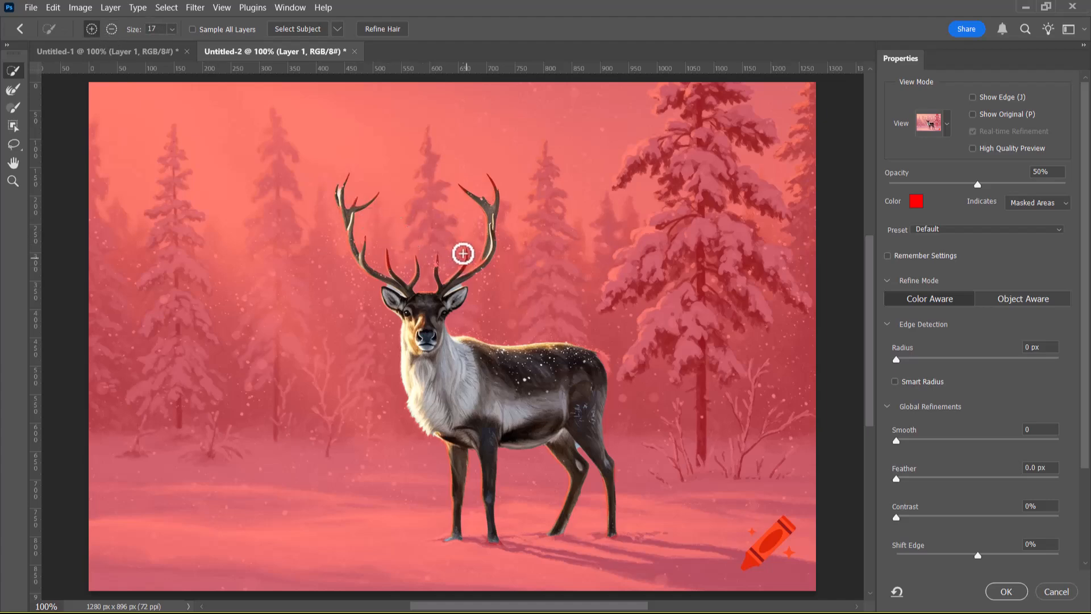
mouse_move(465, 262)
mouse_down()
mouse_move(421, 297)
mouse_move(442, 274)
mouse_up()
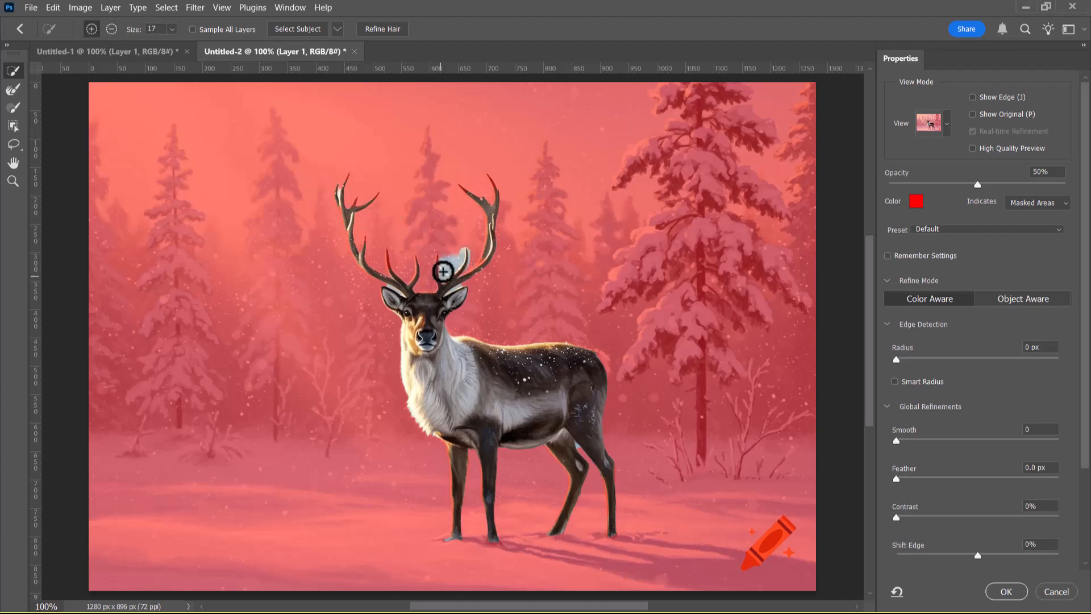
Reduce the brush size to 8 and add the tip of the right-hand antler's innermost tine to the selection
key(ctrl+plus)
key(ctrl+plus)
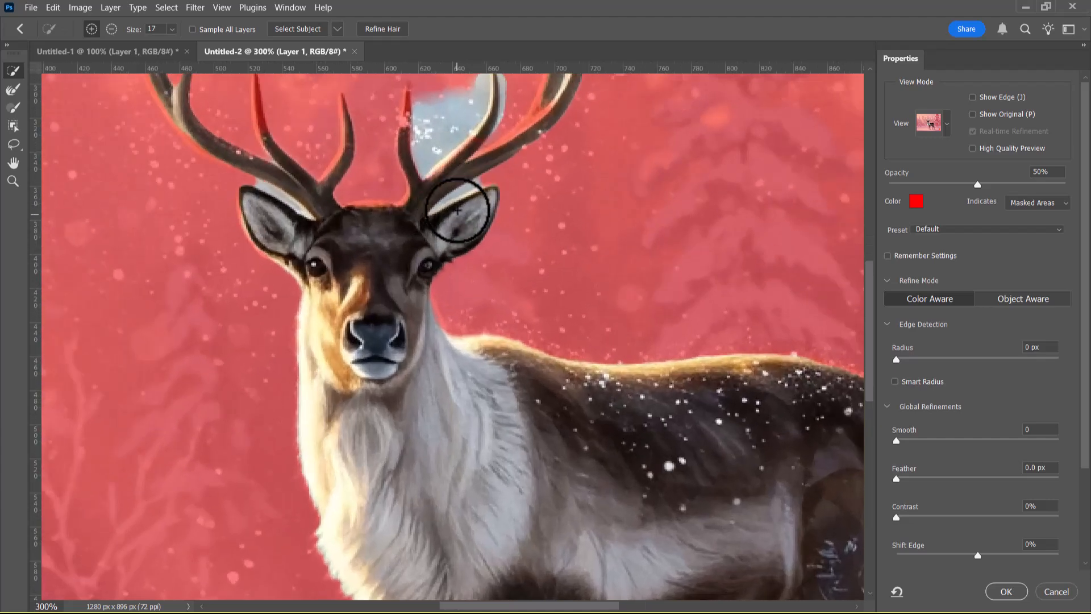
drag(429, 166, 429, 268)
key(bracketleft)
key(bracketleft)
key(bracketleft)
key(bracketleft)
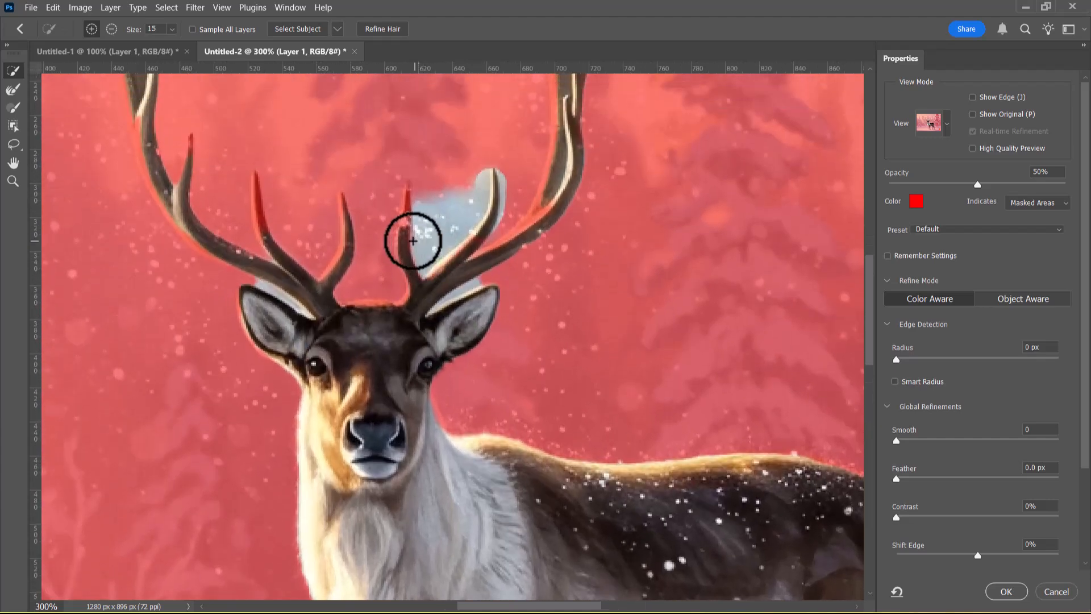
click(405, 197)
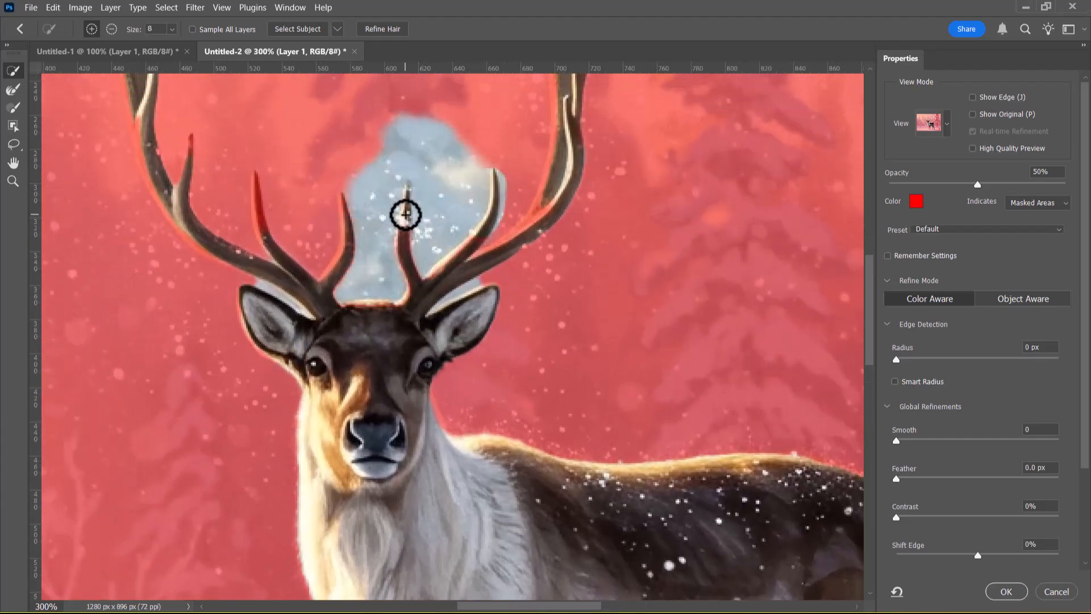
Subtract the spilled background around the two inner tines of the right-hand antler from the selection
key(alt)
mouse_move(464, 136)
mouse_down()
mouse_move(436, 198)
mouse_move(461, 178)
mouse_move(457, 207)
mouse_move(443, 199)
mouse_move(466, 192)
mouse_up()
click(370, 195)
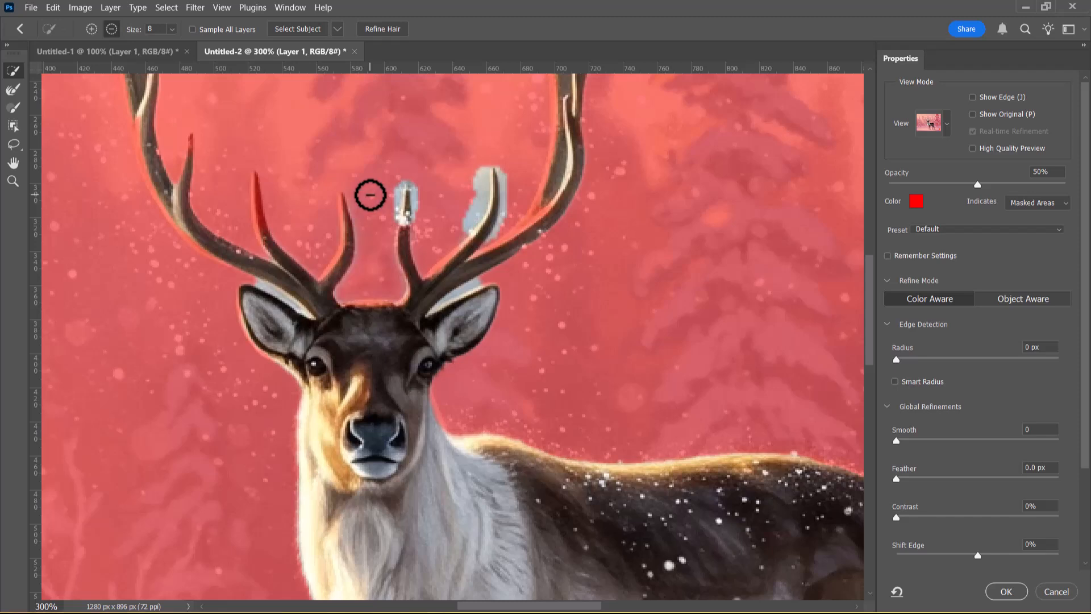
alt+click(475, 181)
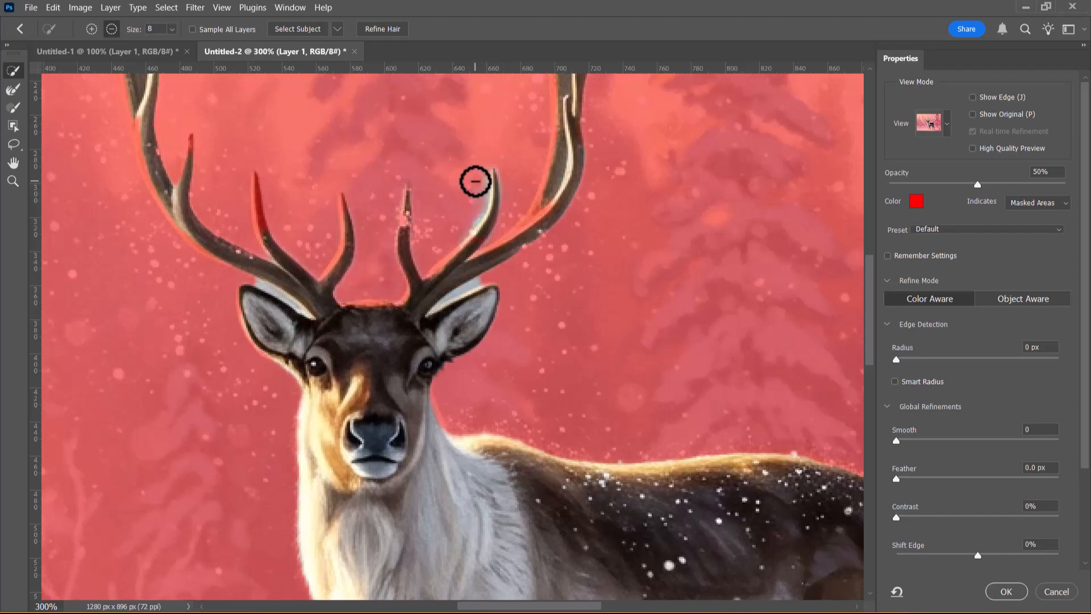
Set the brush size to 6 and add the two inner tines of the left-hand antler to the selection
key(bracketleft)
key(bracketleft)
click(111, 28)
drag(343, 195, 343, 210)
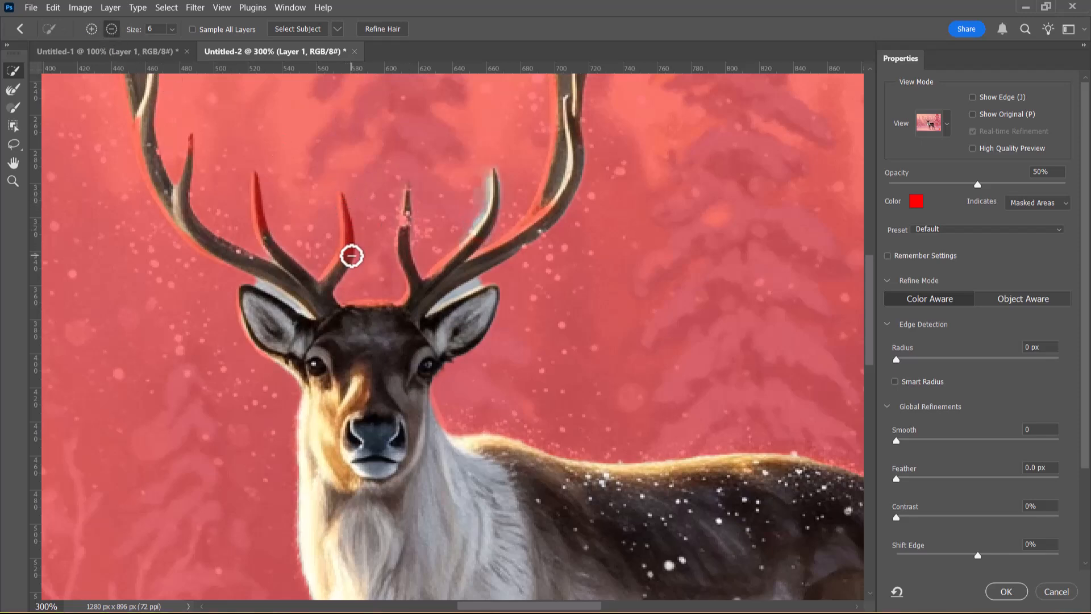
drag(347, 263, 341, 198)
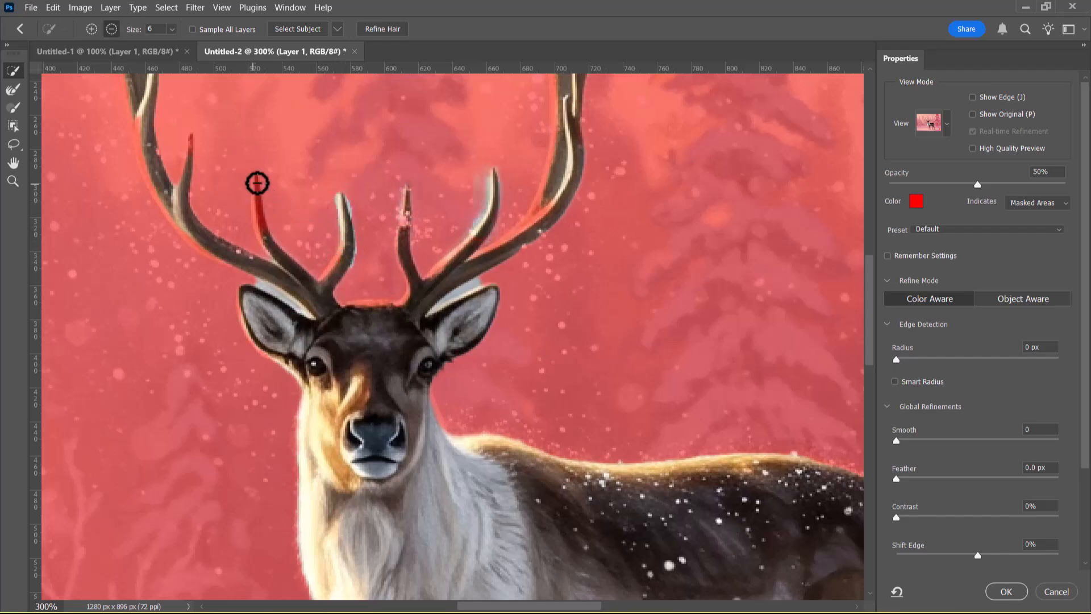
mouse_move(264, 230)
mouse_down()
mouse_move(276, 255)
mouse_move(253, 200)
mouse_move(258, 173)
mouse_up()
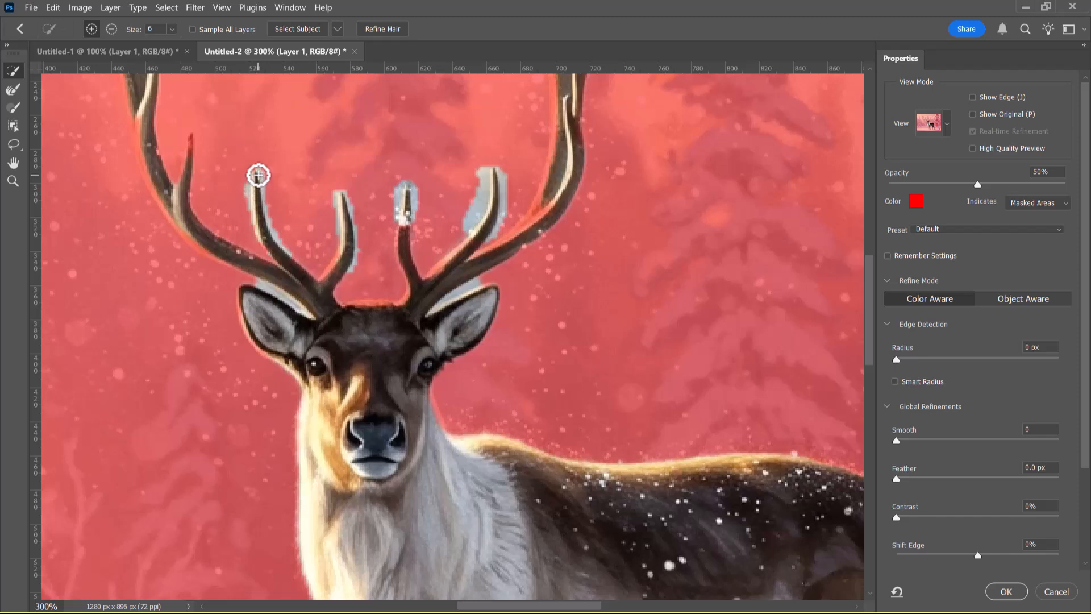
Subtract the background spill around the left-hand antler's inner tines and add the tip of its next tine outward
mouse_move(297, 271)
mouse_down()
mouse_move(282, 254)
mouse_move(327, 286)
mouse_up()
drag(298, 250, 276, 228)
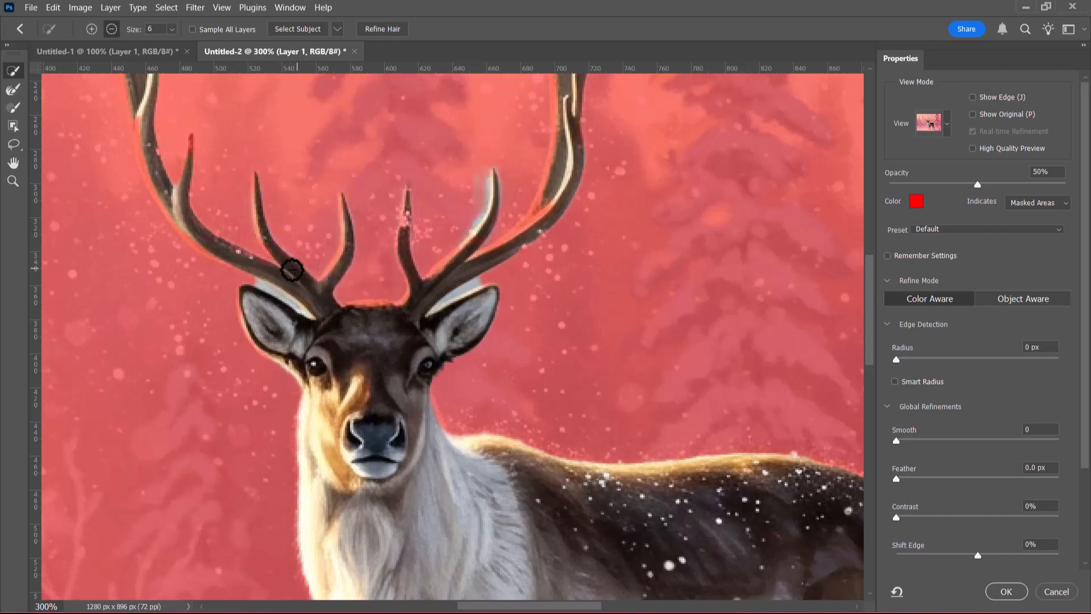
mouse_move(192, 144)
alt+mouse_down()
mouse_move(189, 169)
mouse_move(192, 138)
mouse_move(169, 237)
mouse_move(205, 139)
mouse_move(200, 170)
alt+mouse_up()
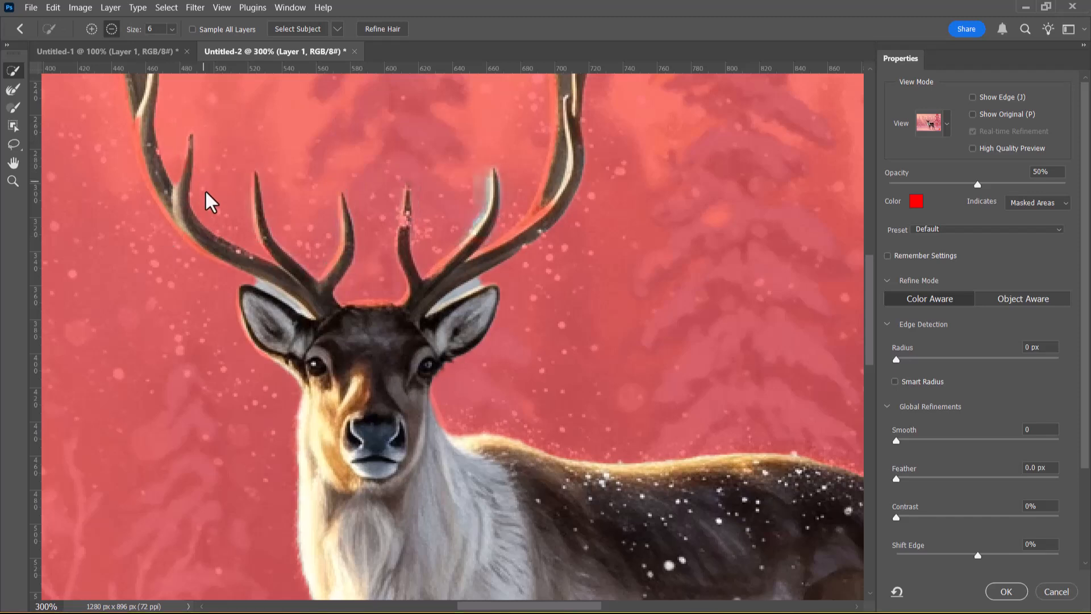
mouse_move(114, 258)
alt+mouse_down()
mouse_move(221, 387)
mouse_move(202, 380)
alt+mouse_up()
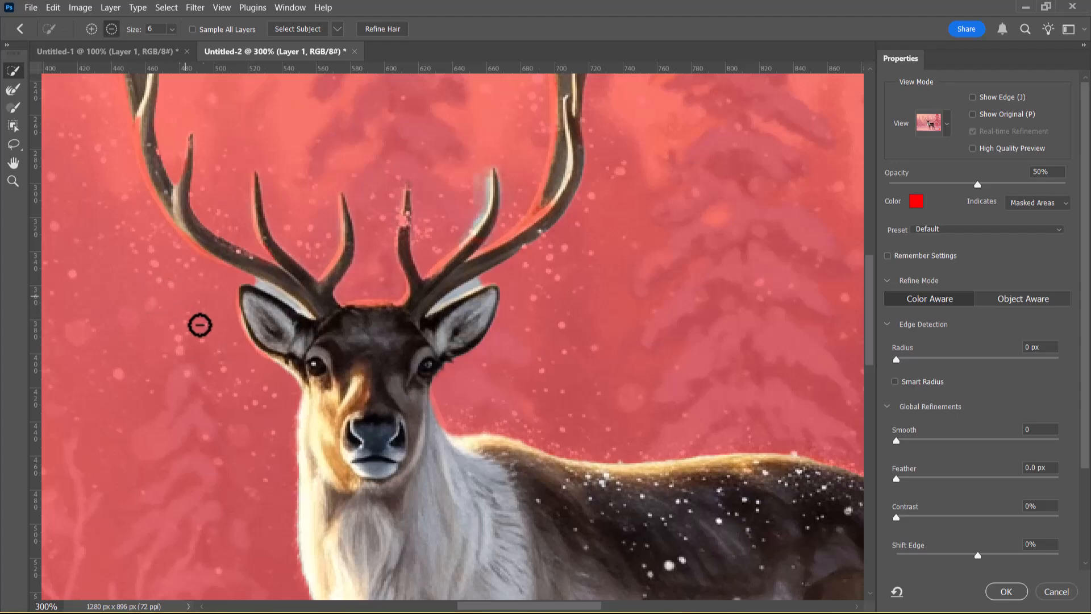
Add the missing upper tips of the left-hand antler to the selection
scroll(357, 439, down, 1)
scroll(357, 439, down, 1)
scroll(358, 426, up, 2)
key(ctrl+minus)
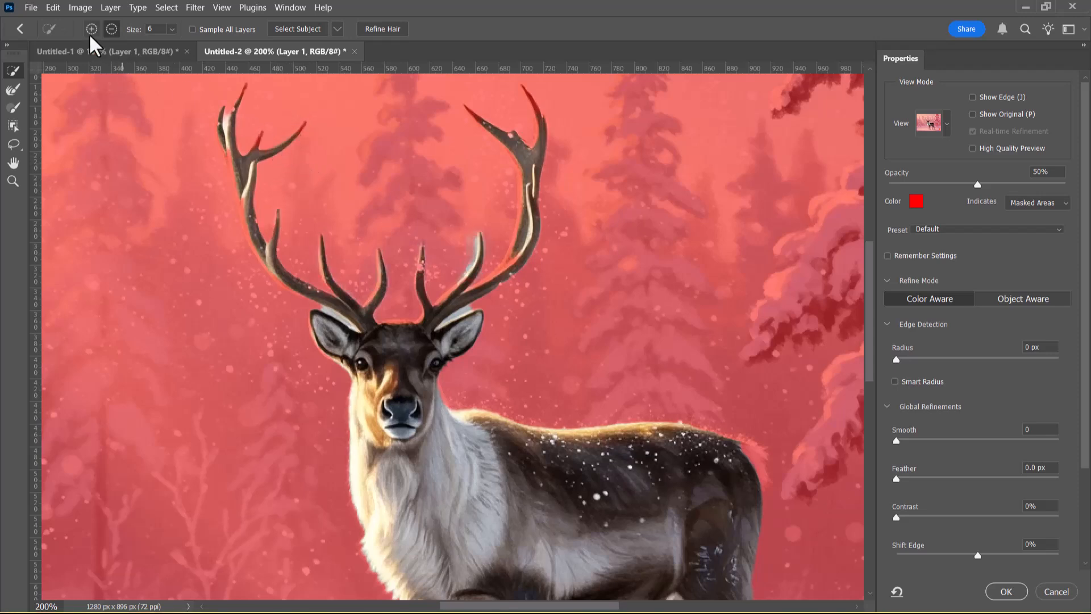
click(290, 138)
click(298, 131)
click(306, 126)
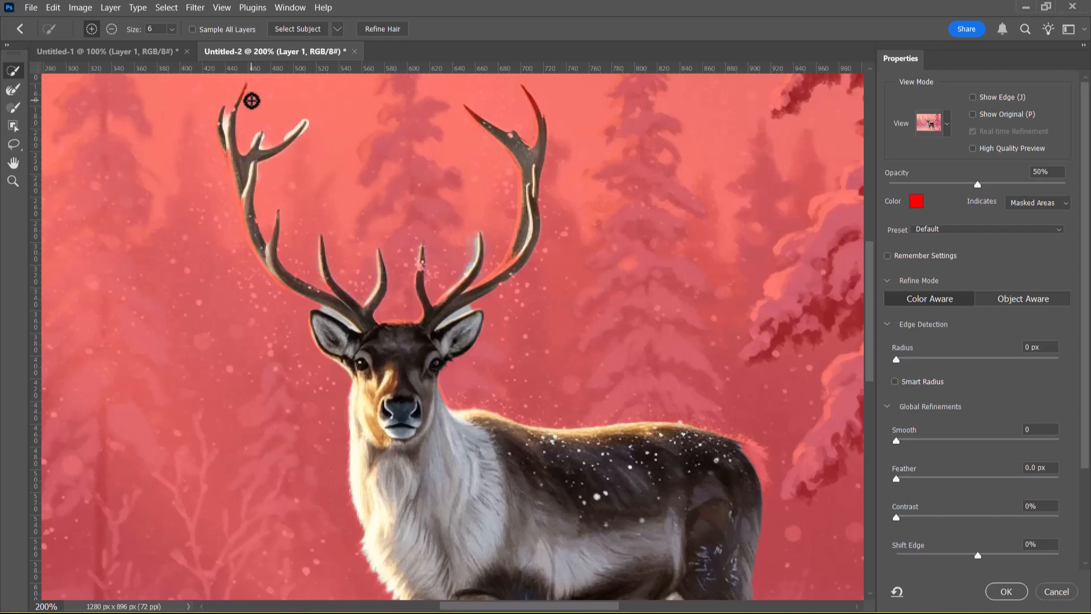
click(244, 85)
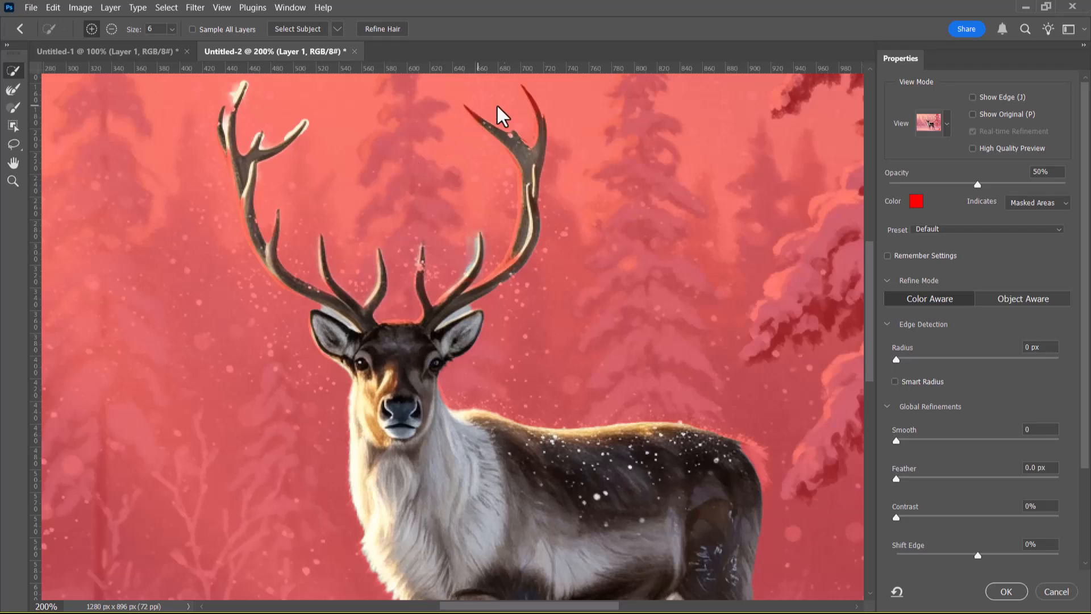
Add the upper tips of the right-hand antler to the selection and subtract the background spill between them
drag(520, 85, 540, 117)
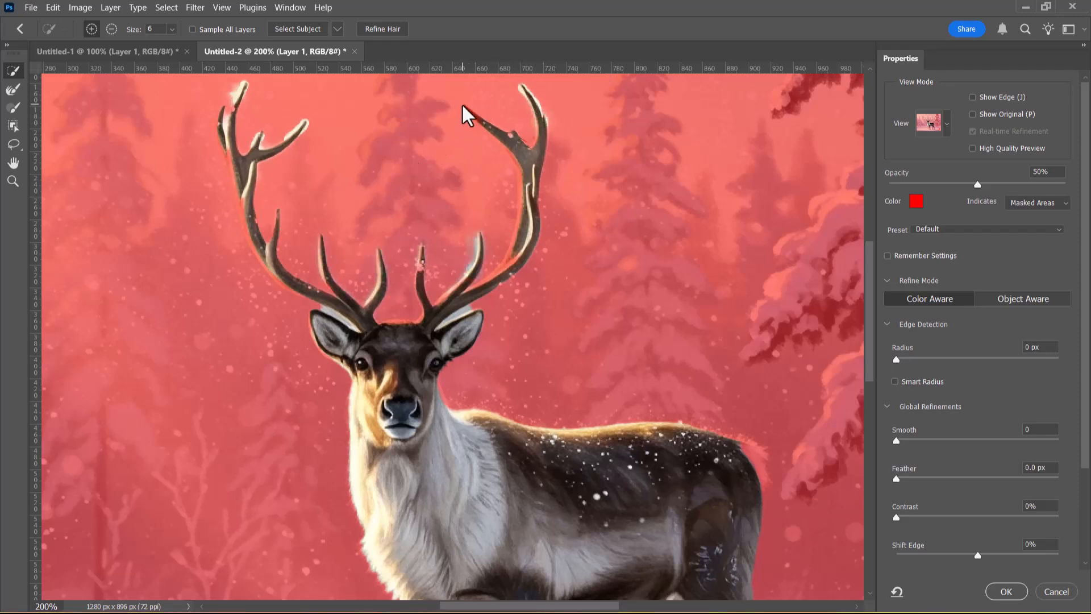
drag(463, 104, 483, 123)
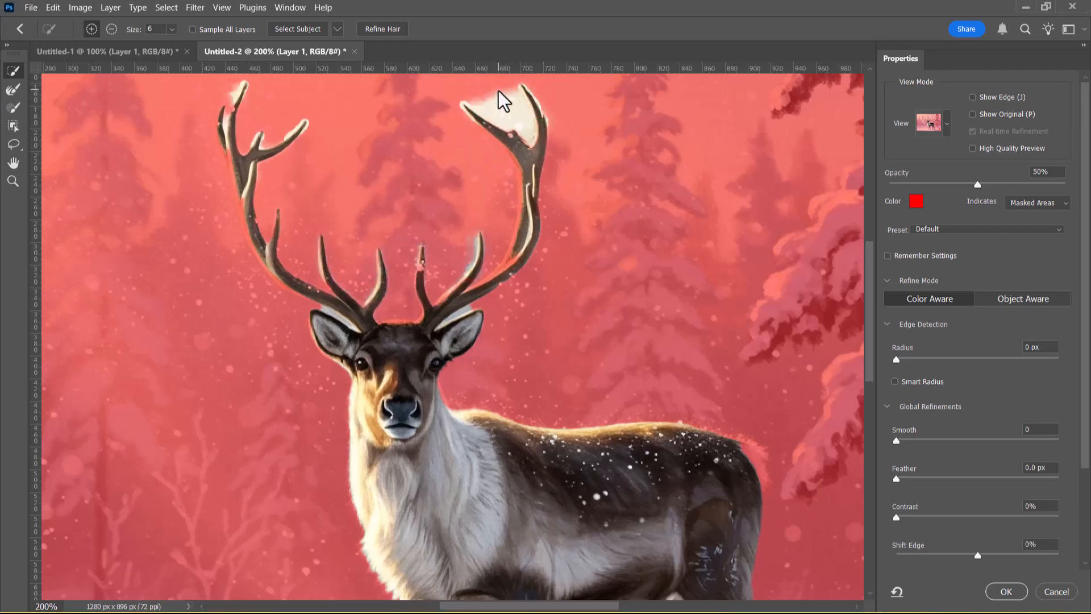
alt+click(493, 95)
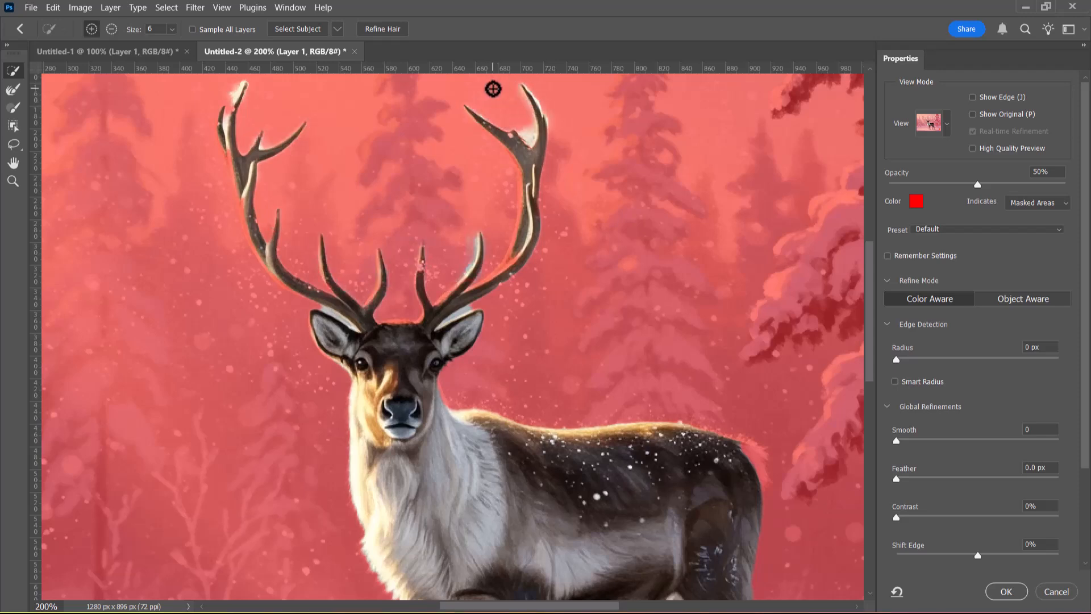
Subtract the background spill from both antlers' upper forks and tips, and add the missing edge of the left-hand antler's beam
alt+click(528, 138)
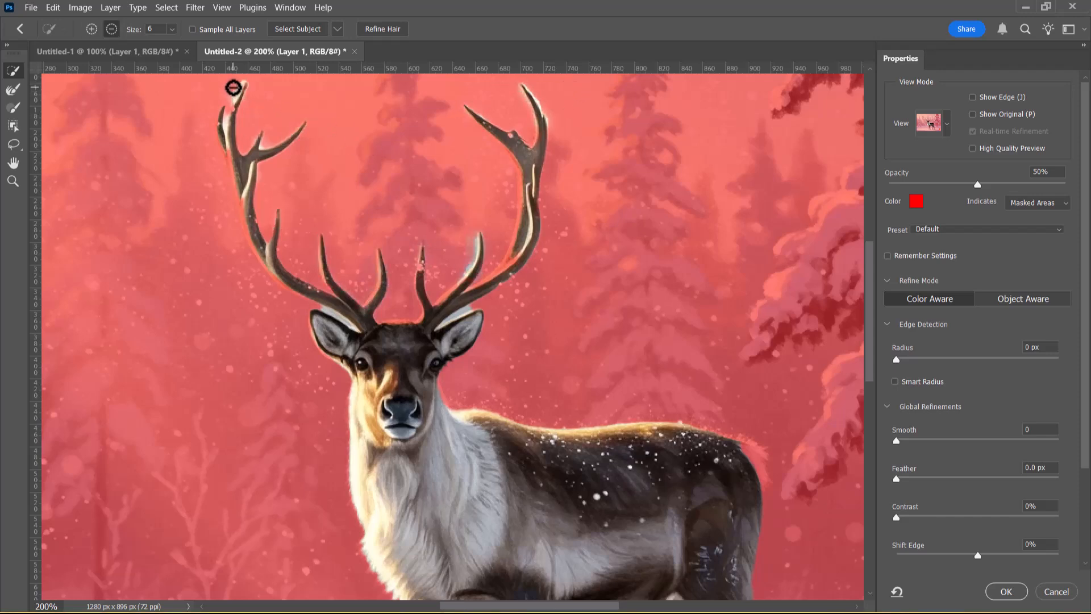
drag(233, 88, 232, 95)
click(243, 214)
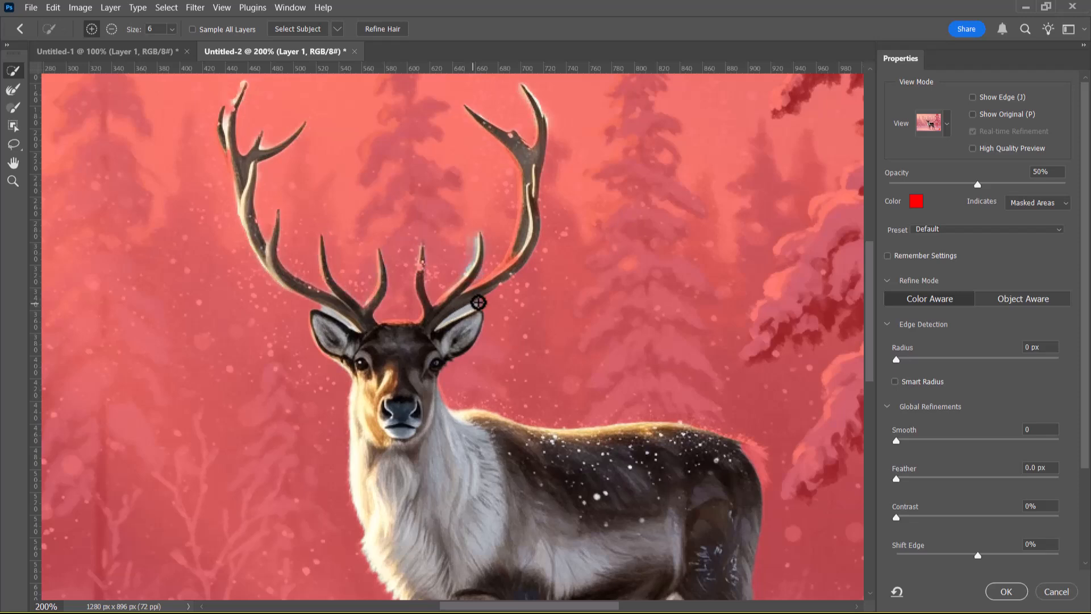
Subtract the background spill from the gaps between both ears and the antler bases above them
key(alt)
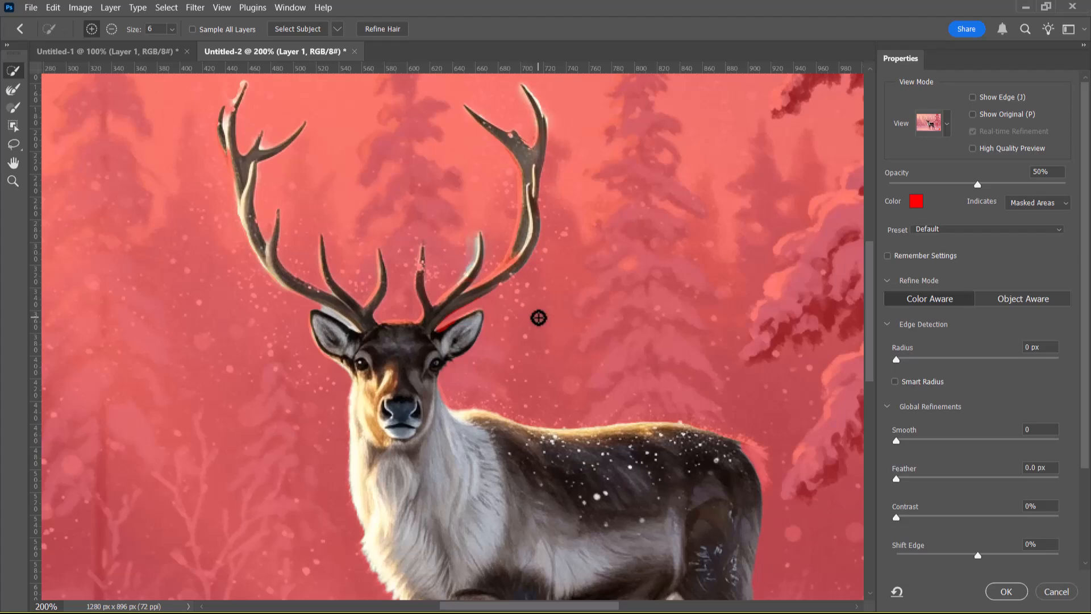
key(ctrl+plus)
key(ctrl+plus)
key(ctrl+plus)
mouse_move(520, 237)
mouse_down()
mouse_move(426, 277)
mouse_move(398, 309)
mouse_up()
mouse_move(470, 314)
mouse_down()
mouse_move(431, 331)
mouse_move(496, 285)
mouse_move(529, 287)
mouse_move(507, 282)
mouse_move(420, 338)
mouse_up()
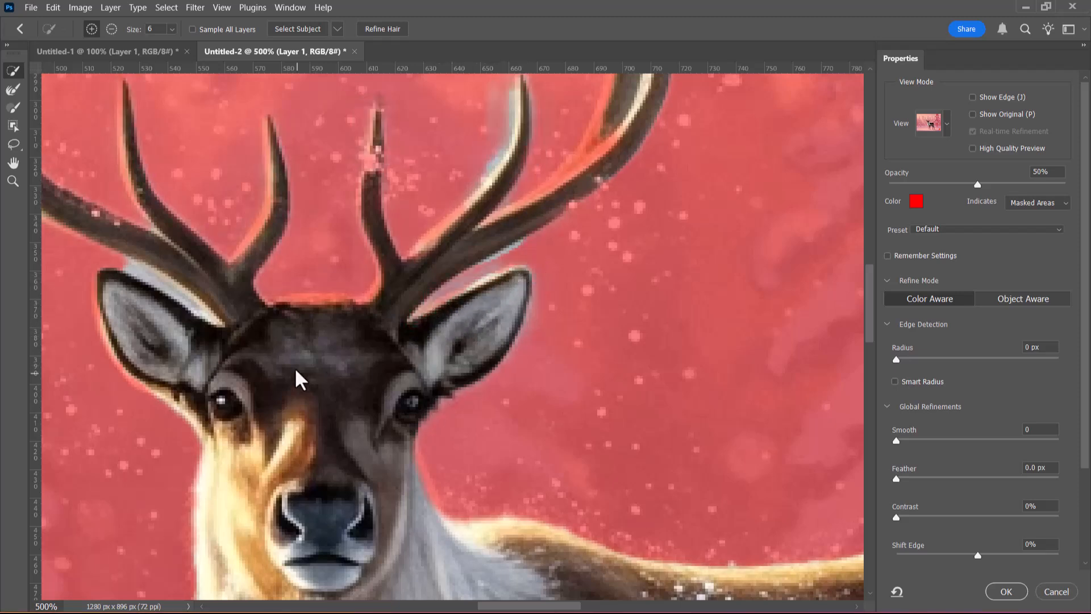
mouse_move(341, 333)
mouse_down()
mouse_move(282, 319)
mouse_move(326, 316)
mouse_move(335, 353)
mouse_up()
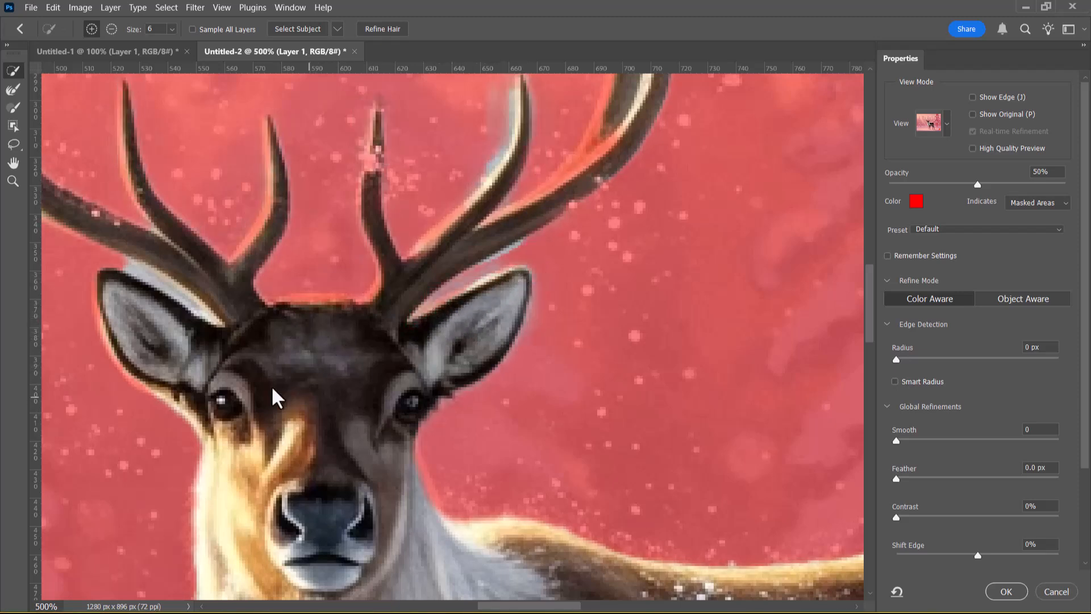
mouse_move(132, 266)
mouse_down()
mouse_move(228, 335)
mouse_move(217, 362)
mouse_move(175, 314)
mouse_move(111, 278)
mouse_up()
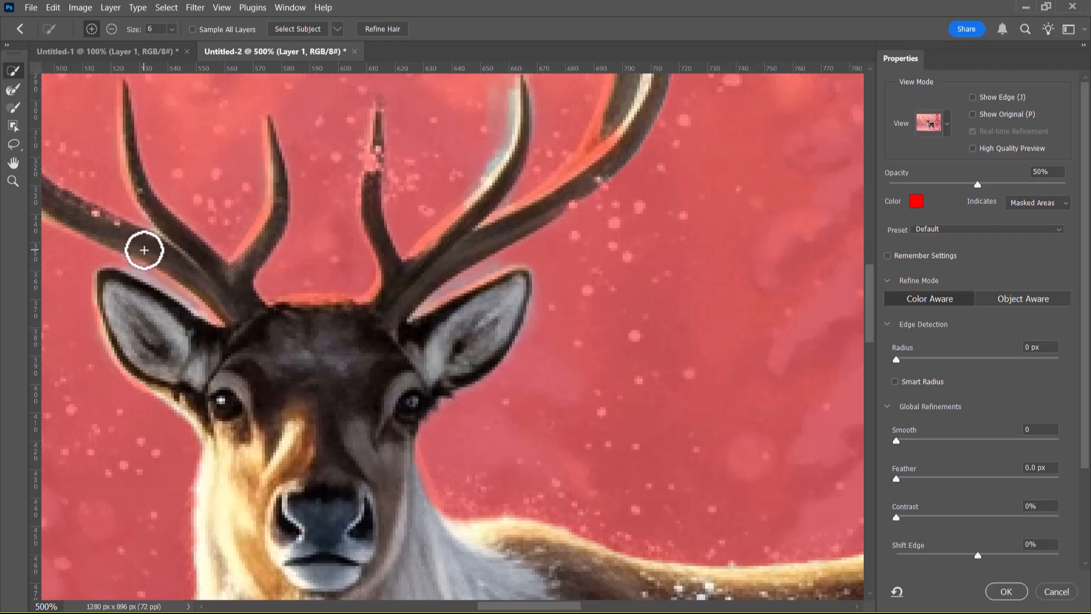
drag(165, 255, 262, 347)
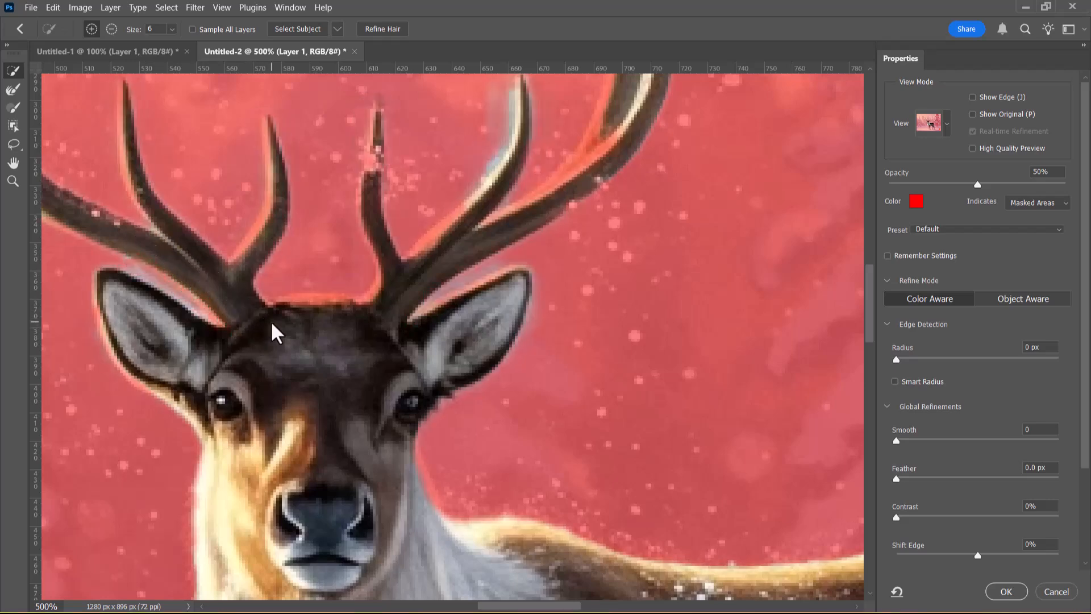
Add the missing inner edge of the right-hand antler's lower beam and subtract the spill around its neighbouring tine
key(ctrl+minus)
key(ctrl+minus)
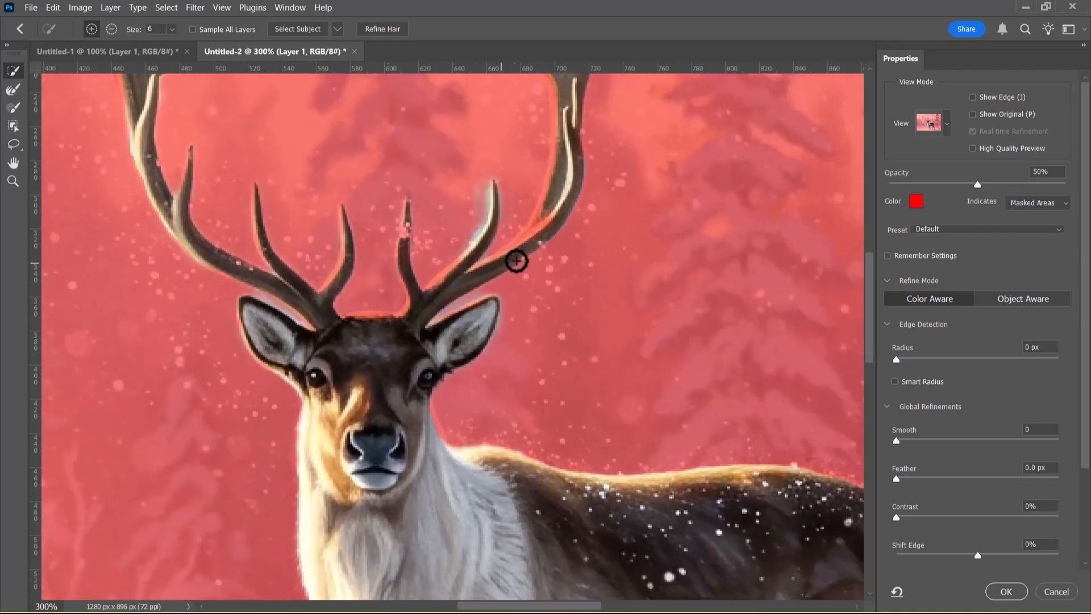
drag(553, 211, 477, 269)
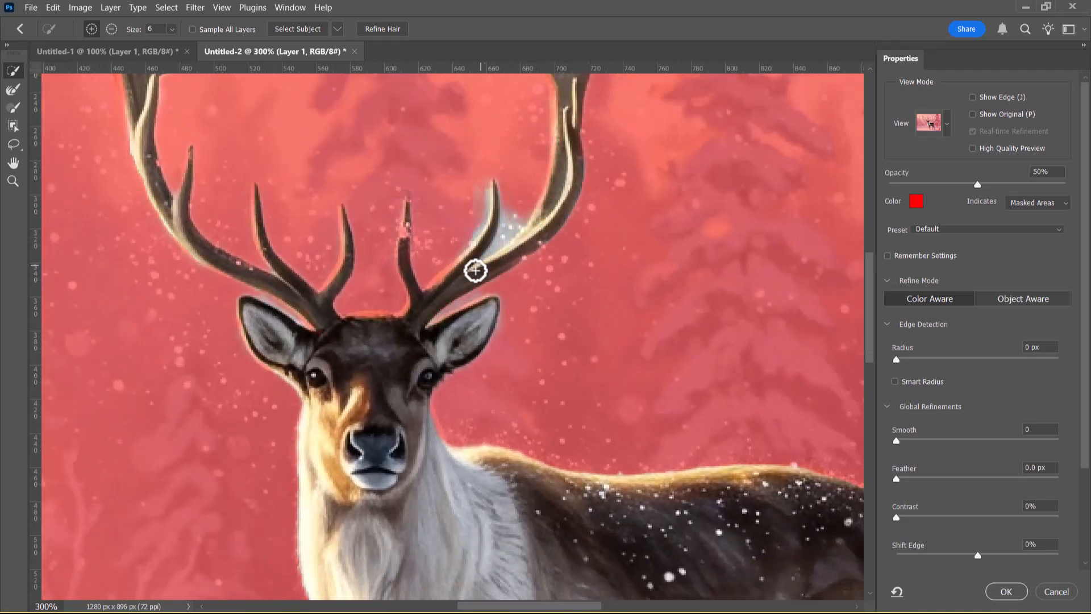
drag(514, 209, 507, 225)
alt+drag(522, 179, 510, 219)
alt+drag(509, 225, 505, 234)
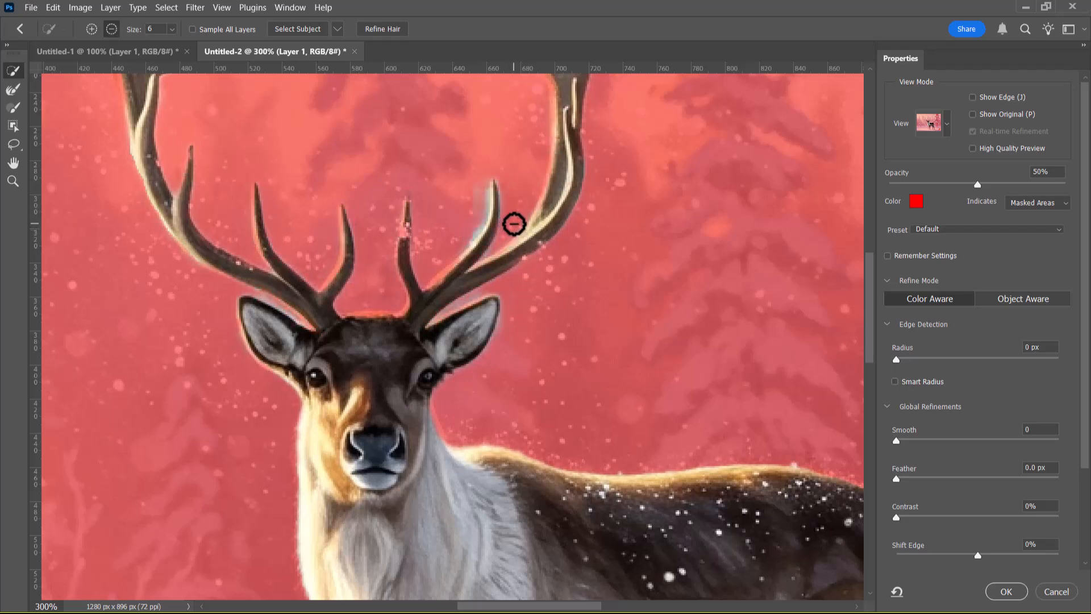
alt+drag(479, 190, 471, 212)
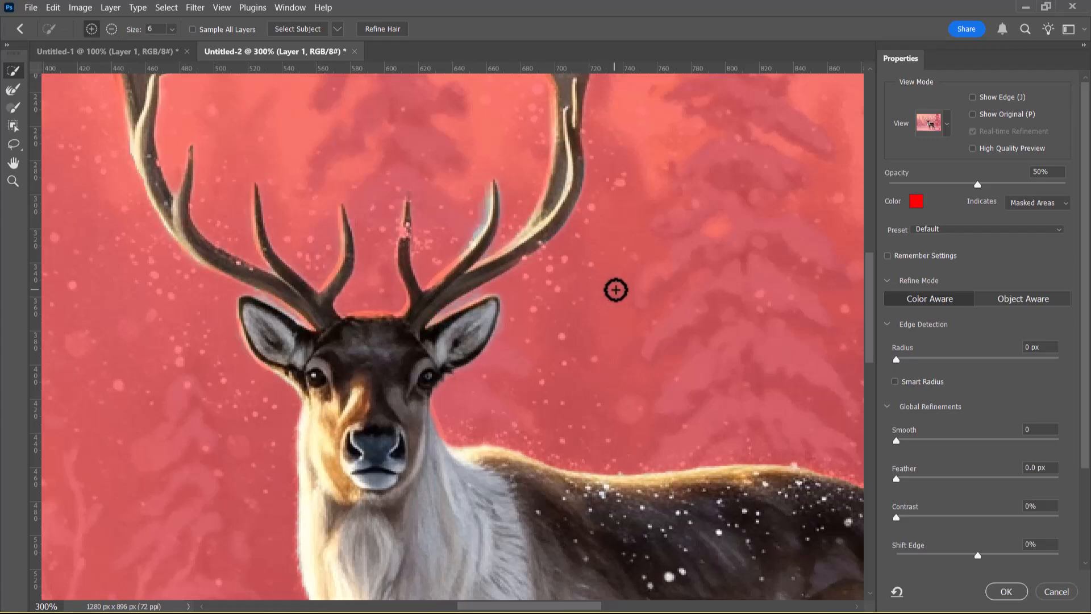
Touch up the selection edge along the upper beam of the right-hand antler
key(ctrl+minus)
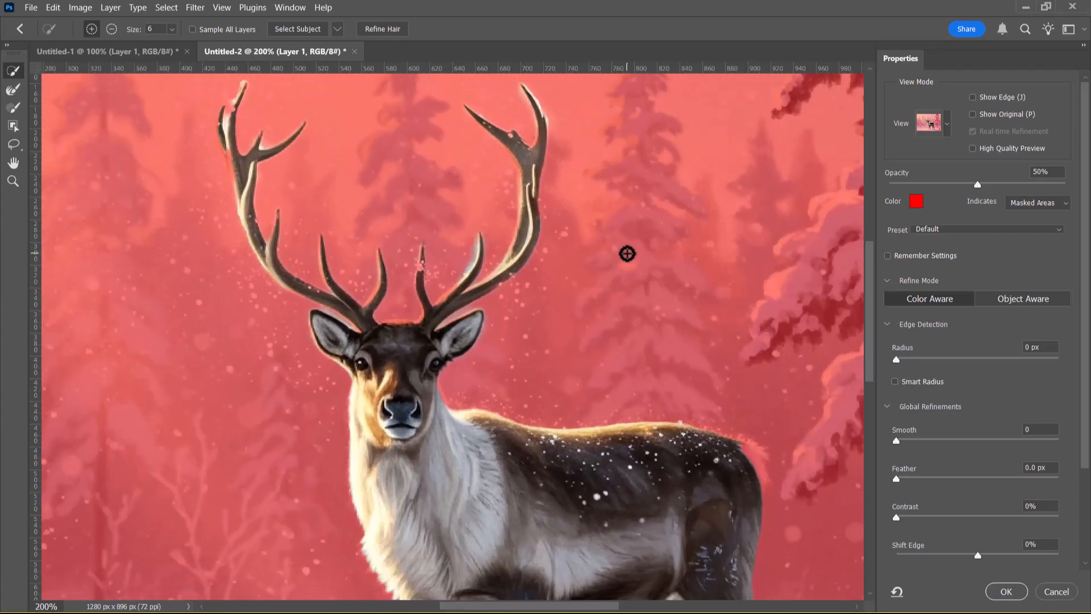
key(ctrl+plus)
key(ctrl+plus)
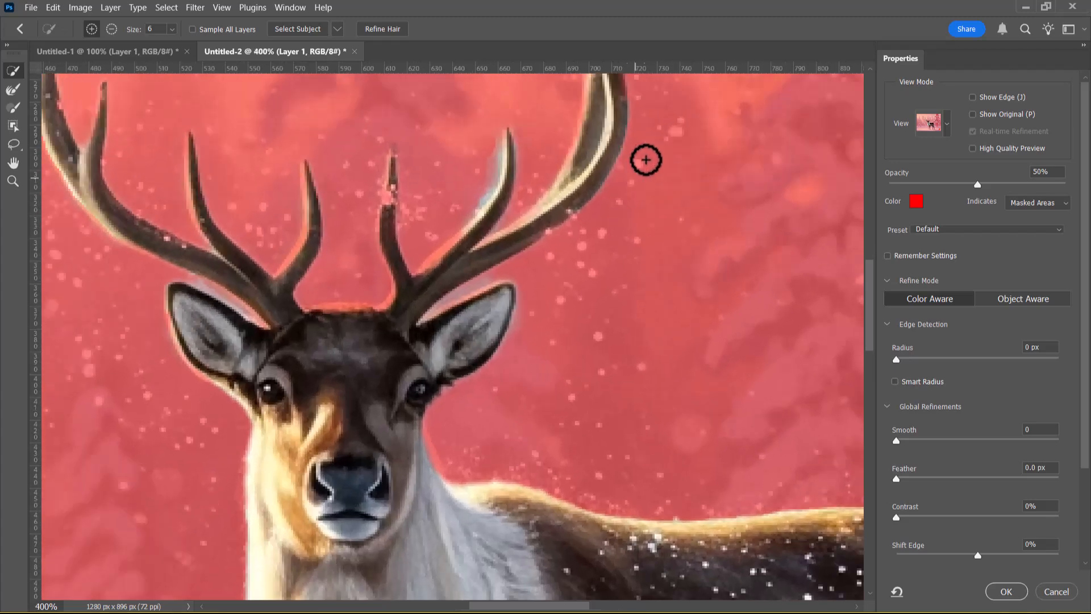
drag(634, 280, 556, 477)
key(ctrl+plus)
drag(632, 243, 658, 366)
mouse_move(569, 256)
mouse_down()
mouse_move(554, 331)
mouse_move(568, 328)
mouse_move(560, 305)
mouse_move(591, 327)
mouse_up()
alt+click(571, 321)
Clear the background spill around the left-hand antler's tip and between its two uppermost tines, using a brush size of 3 for the finer work
key(ctrl+minus)
key(ctrl+minus)
key(ctrl+minus)
key(ctrl+minus)
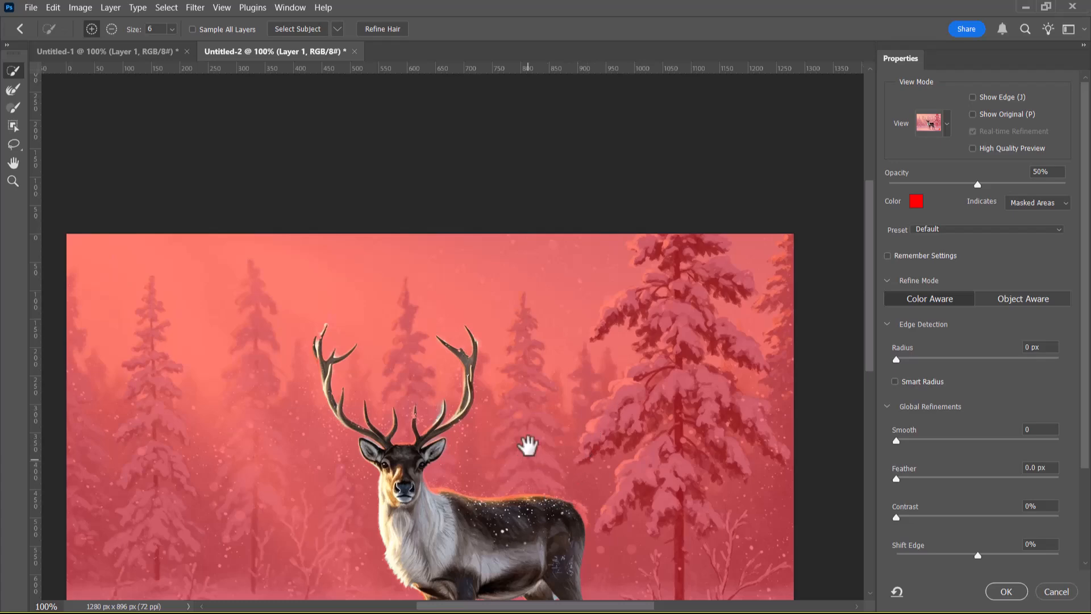
drag(527, 455, 586, 362)
key(ctrl+plus)
key(ctrl+plus)
key(ctrl+plus)
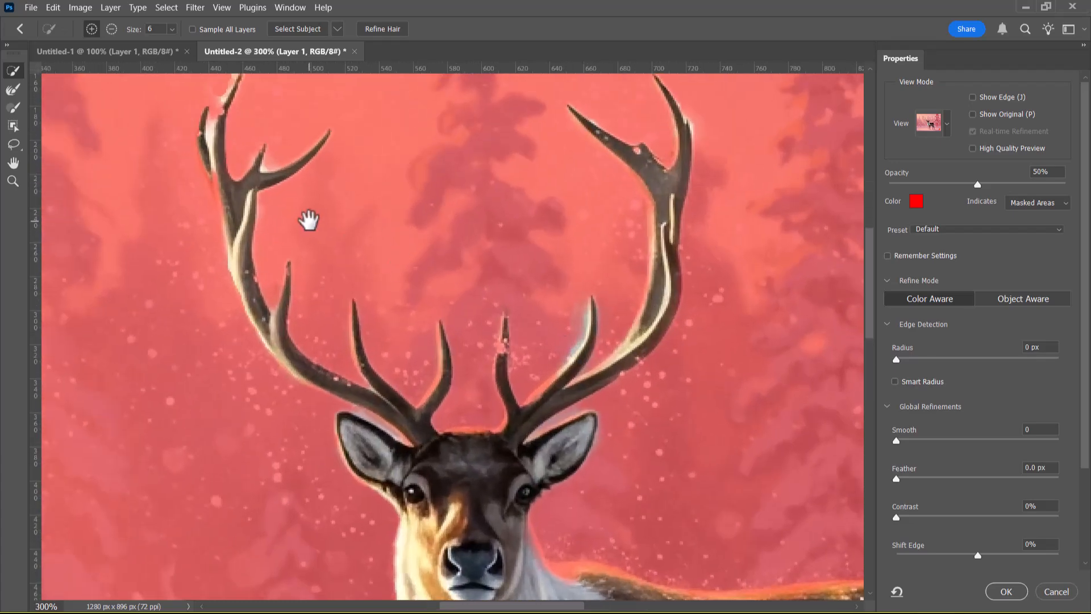
drag(307, 221, 488, 370)
key(ctrl+plus)
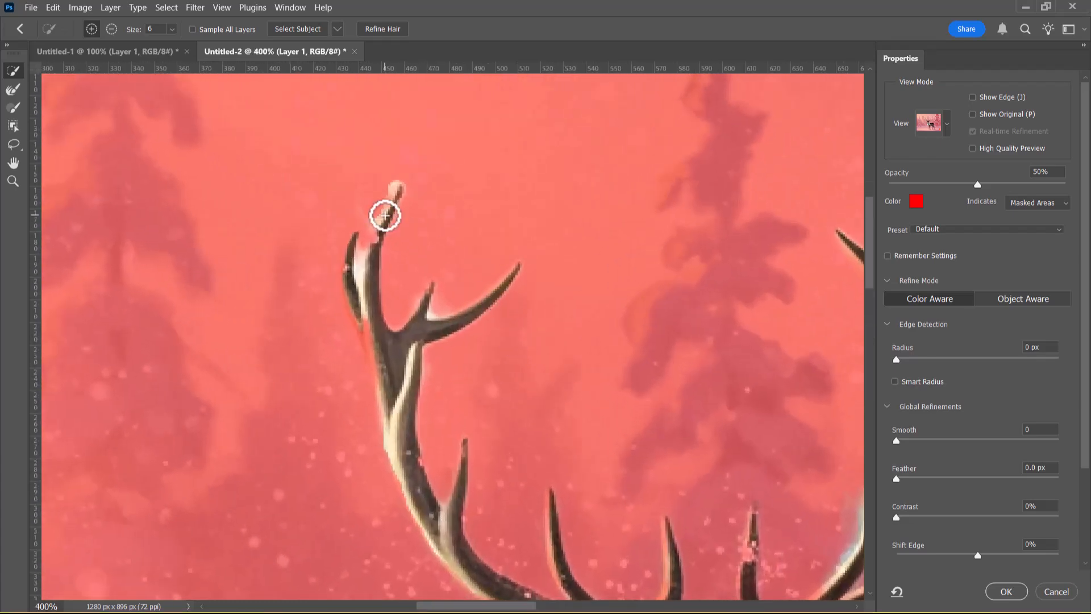
mouse_move(381, 196)
mouse_down()
mouse_move(378, 276)
mouse_move(371, 204)
mouse_up()
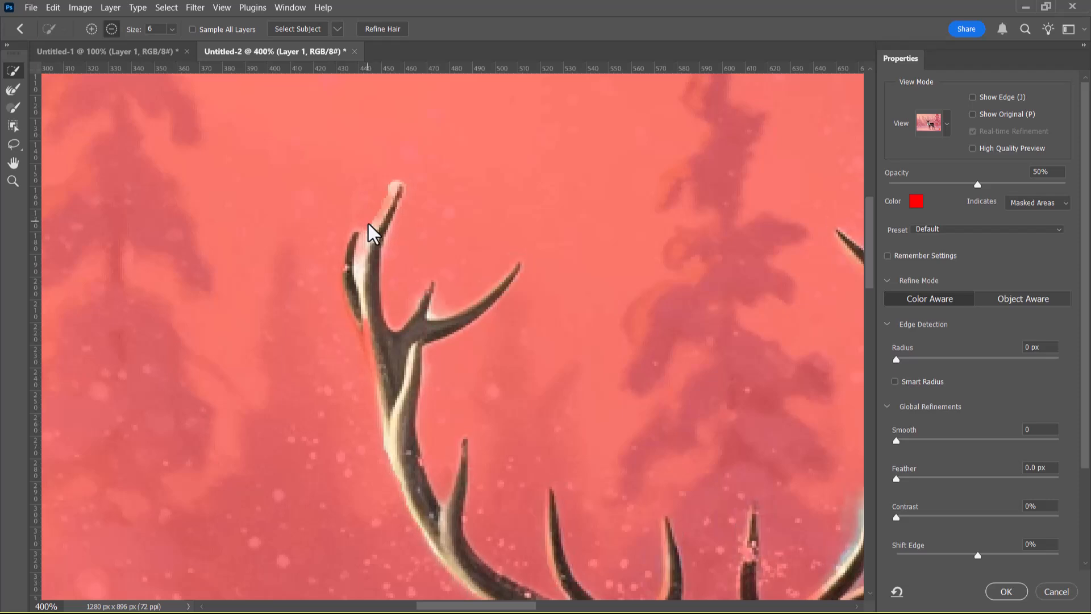
alt+click(359, 265)
alt+click(359, 284)
drag(363, 238, 349, 255)
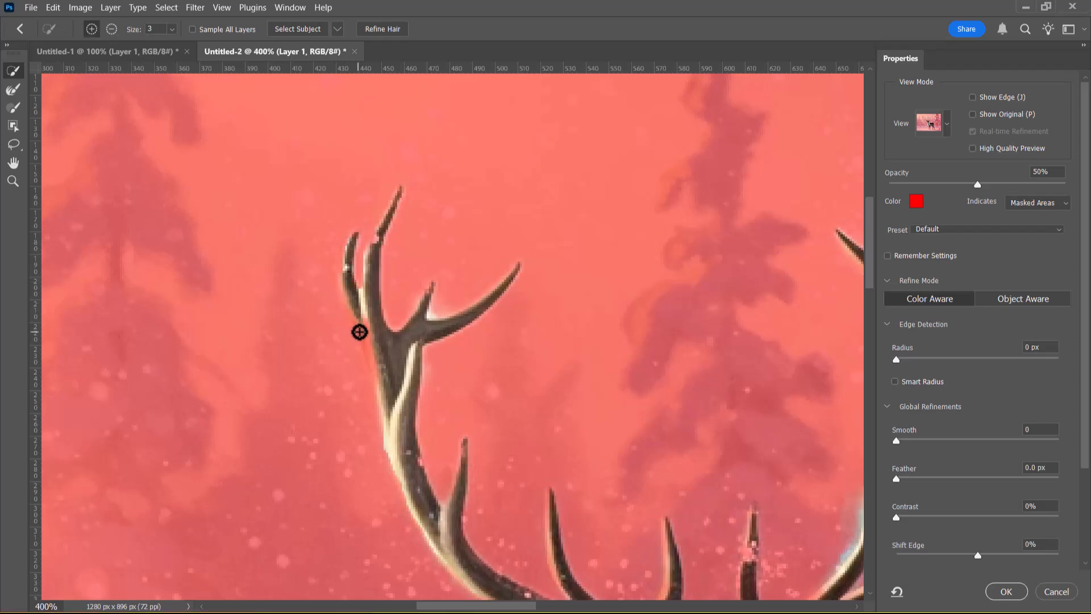
Try to add the edge of the left-hand antler's short upper tine to the selection
click(432, 315)
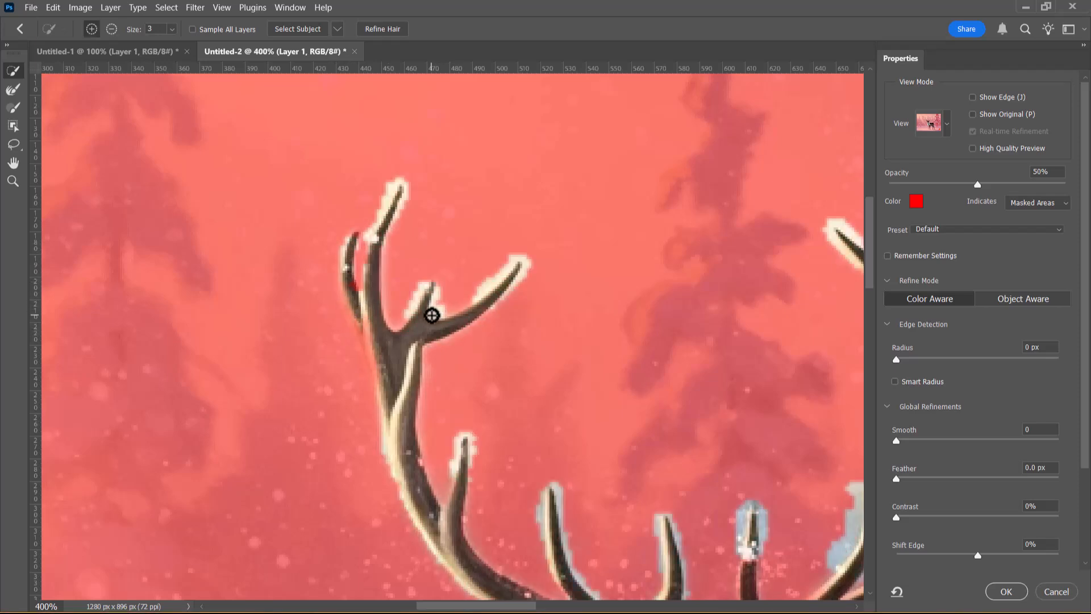
alt+click(441, 310)
alt+click(431, 312)
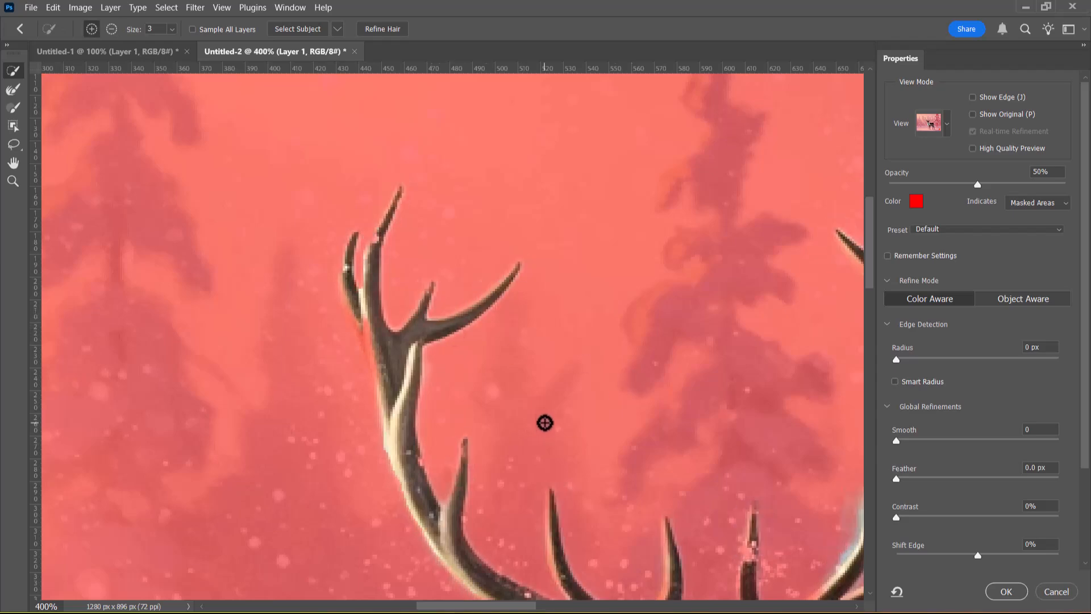
Paint over the fur at the upper edge of the reindeer's rump with the Refine Edge Brush at size 25
key(ctrl+minus)
key(ctrl+minus)
key(ctrl+minus)
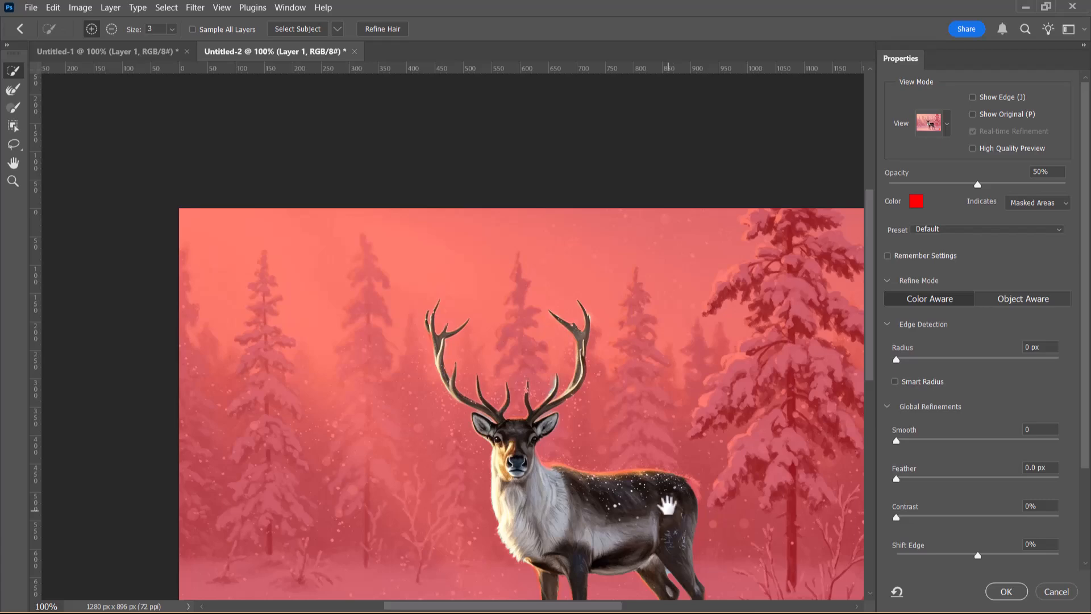
drag(667, 511, 625, 342)
key(ctrl+plus)
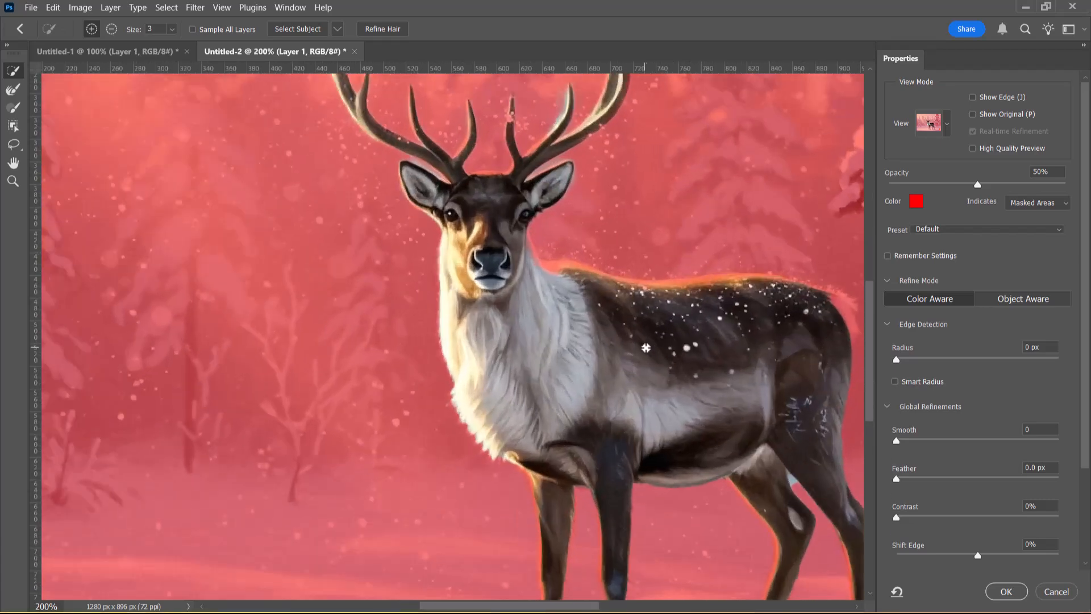
drag(731, 370, 596, 361)
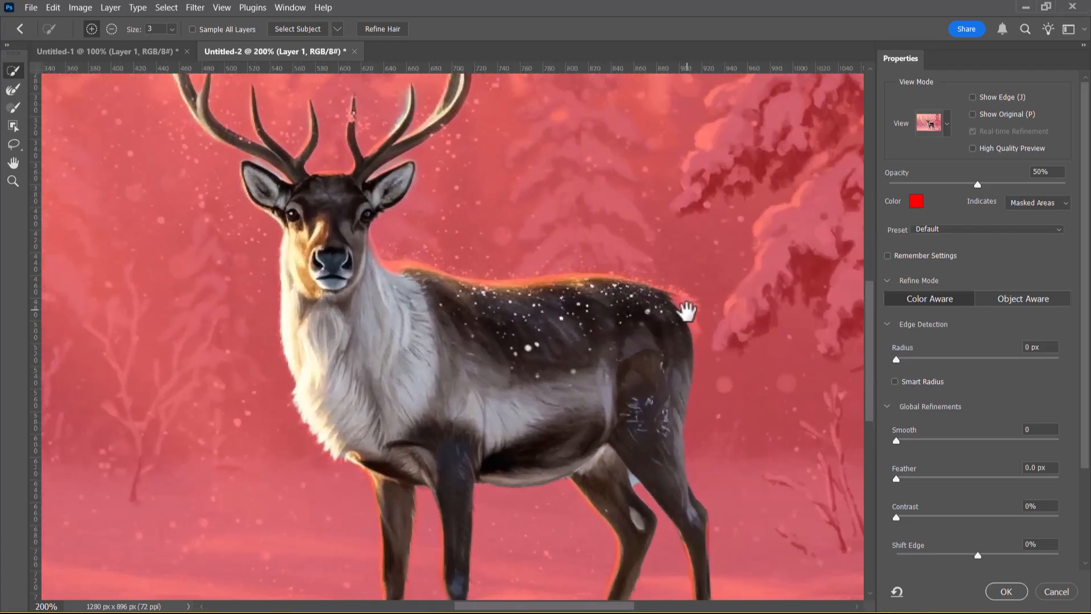
click(11, 90)
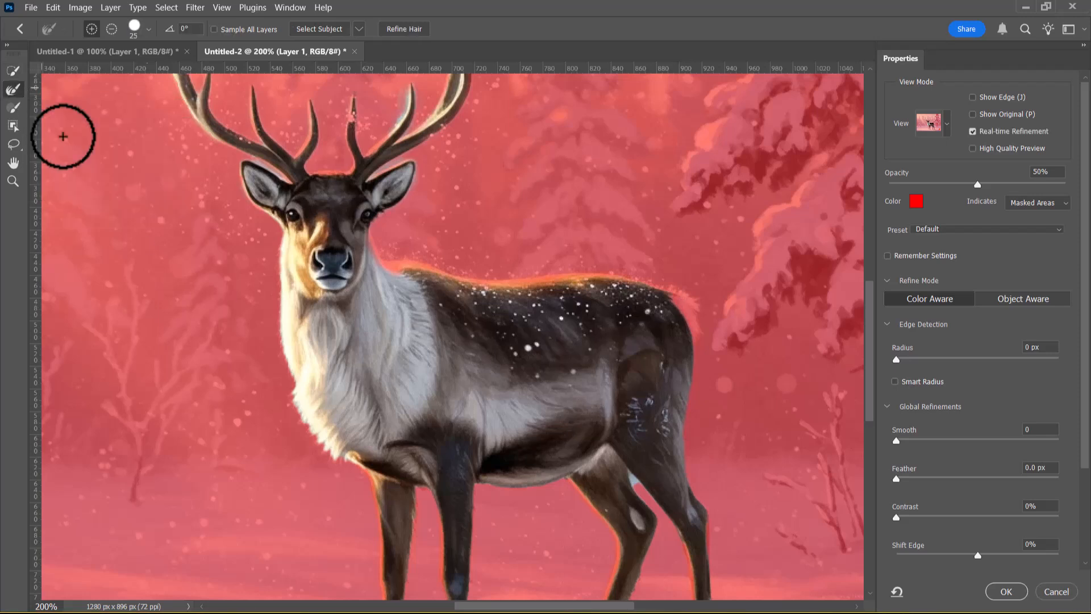
drag(675, 300, 690, 335)
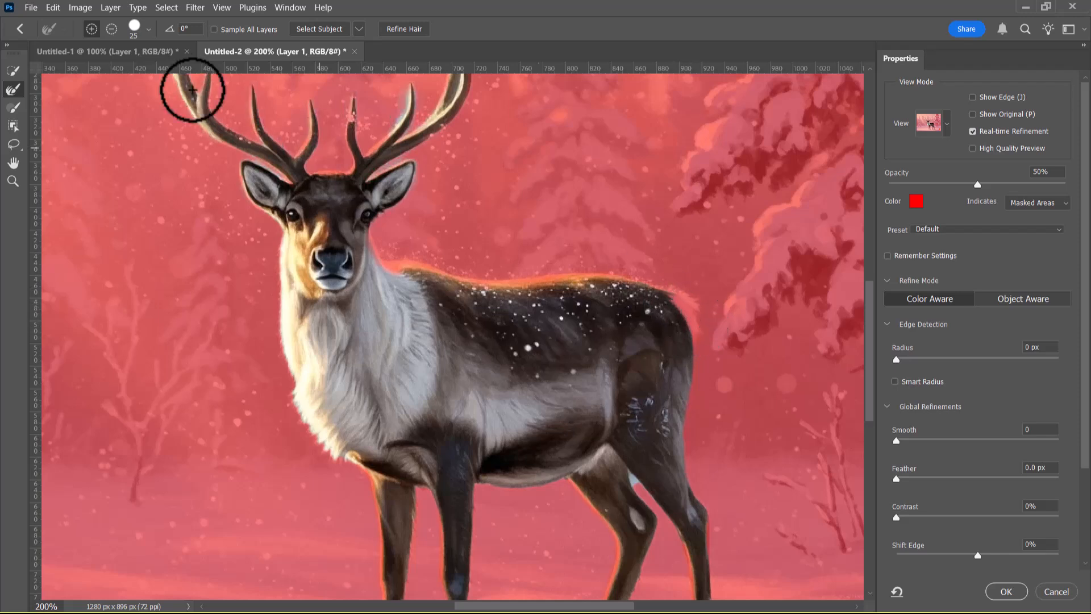
Set the Refine Edge Brush to subtract for the rump's edge, and brush along the chest fur
click(112, 29)
drag(658, 278, 684, 306)
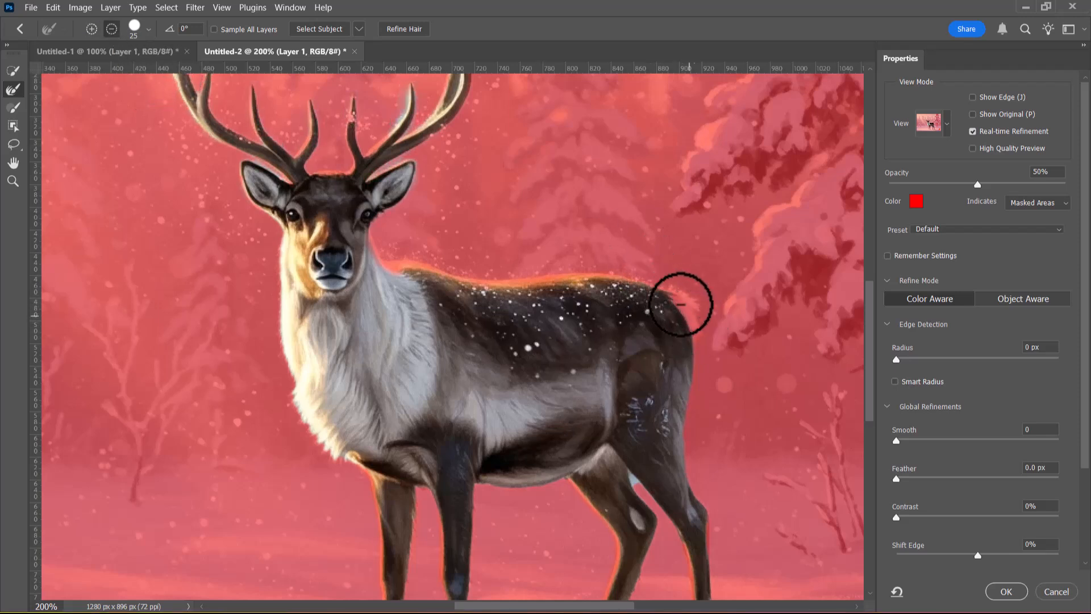
drag(288, 361, 308, 455)
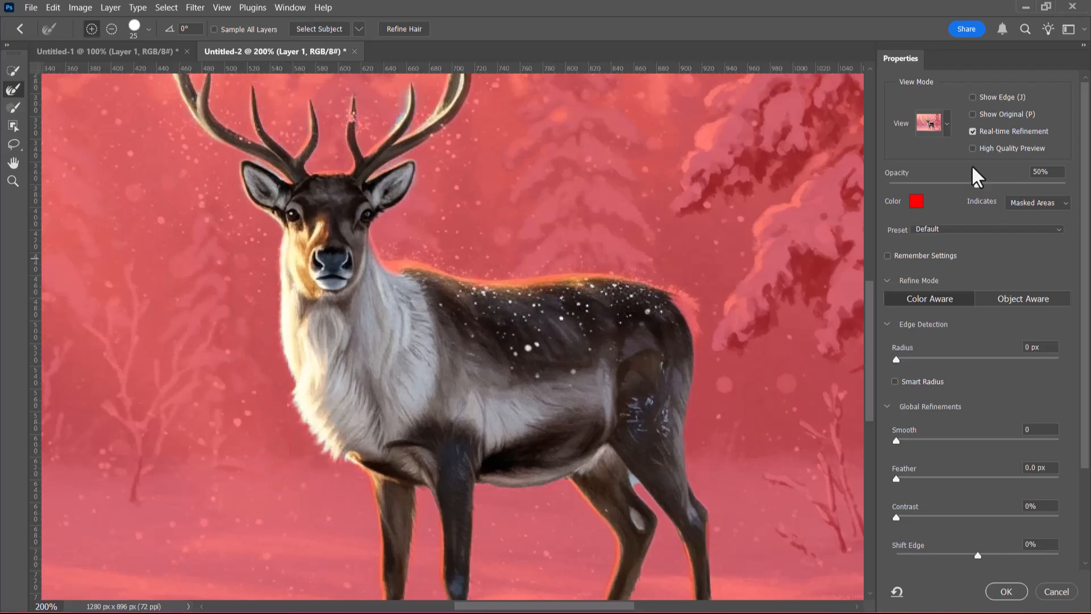
Change the view mode to Marching Ants and refine the chest fur and back edges with the Refine Edge Brush in add mode
click(946, 123)
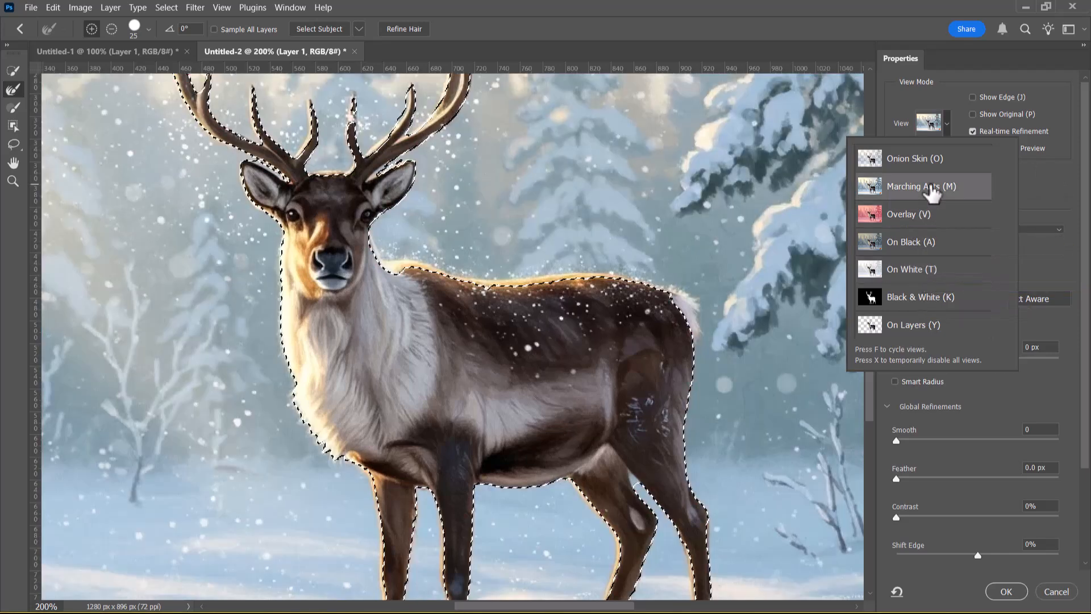
click(309, 392)
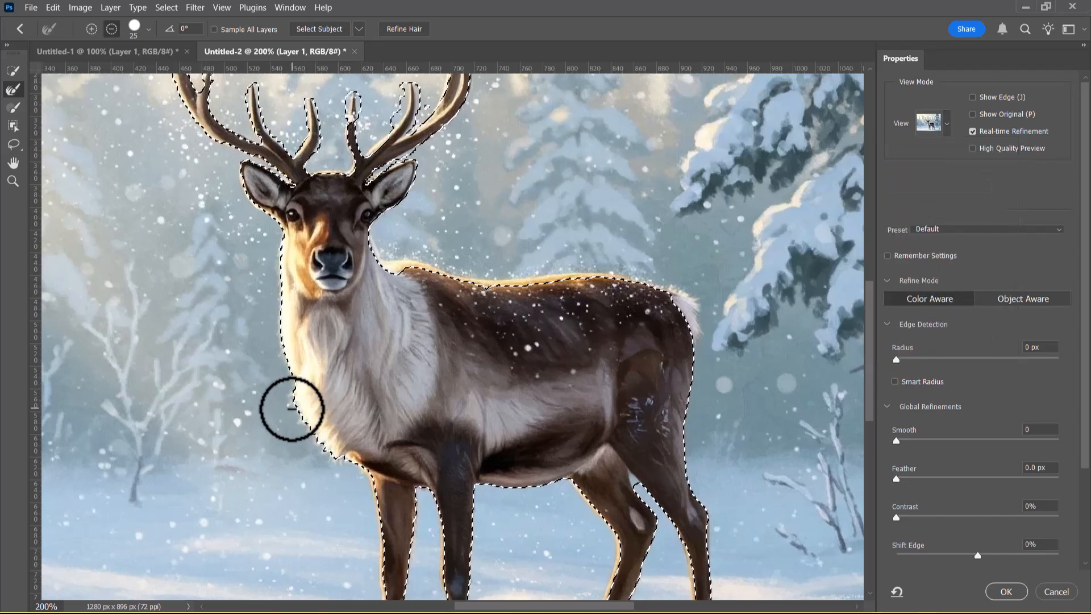
click(91, 29)
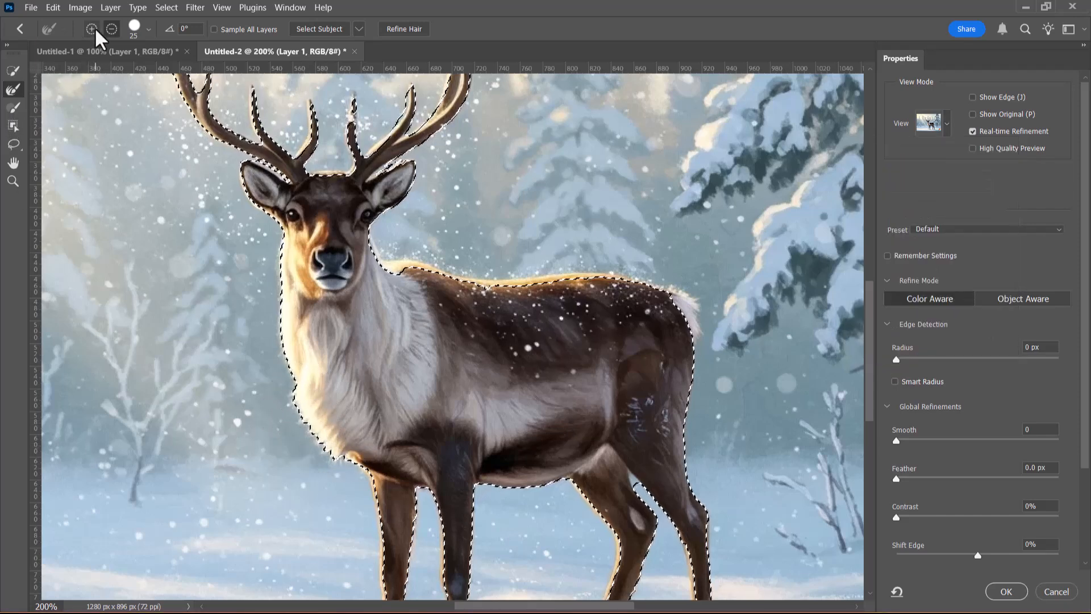
mouse_move(302, 416)
mouse_down()
mouse_move(321, 446)
mouse_move(300, 420)
mouse_move(339, 467)
mouse_move(328, 439)
mouse_up()
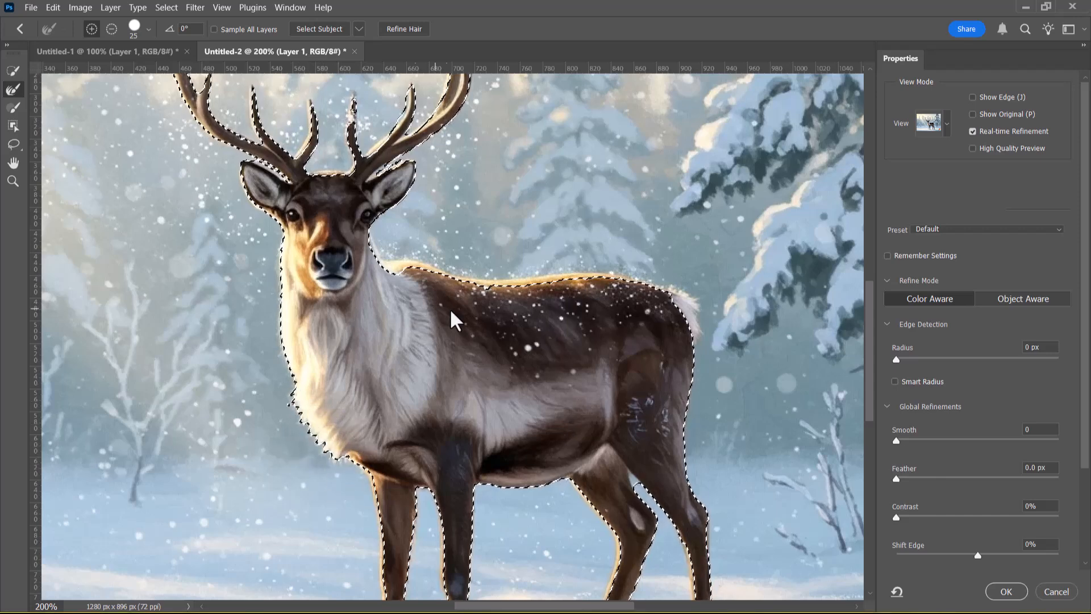
mouse_move(443, 282)
mouse_down()
mouse_move(422, 276)
mouse_move(510, 283)
mouse_move(601, 272)
mouse_move(653, 285)
mouse_move(689, 326)
mouse_up()
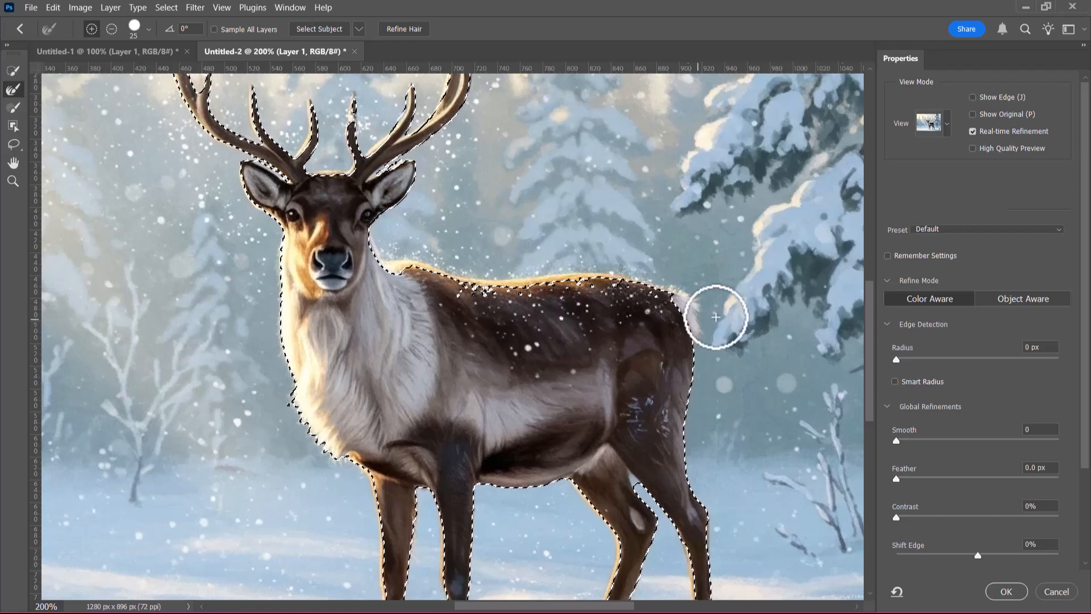
Change the view mode to Black & White to inspect the mask
click(947, 123)
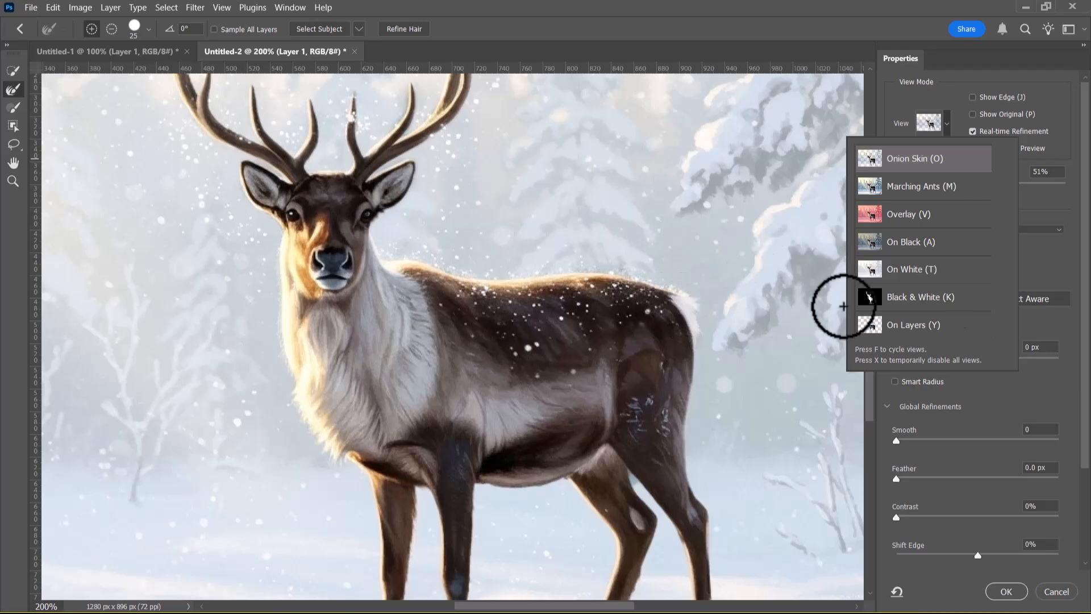
click(927, 304)
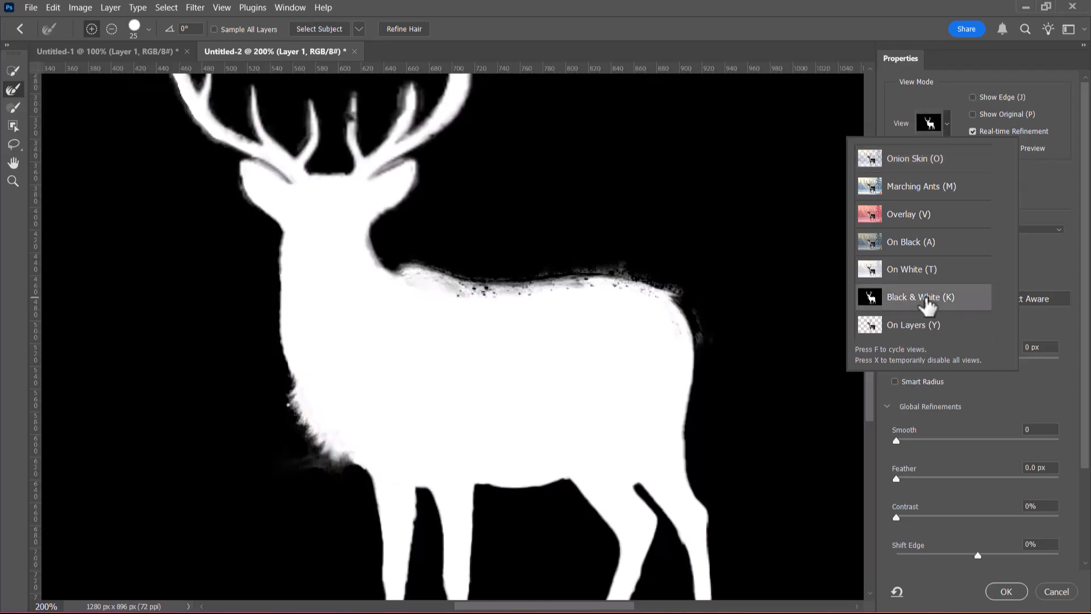
click(633, 281)
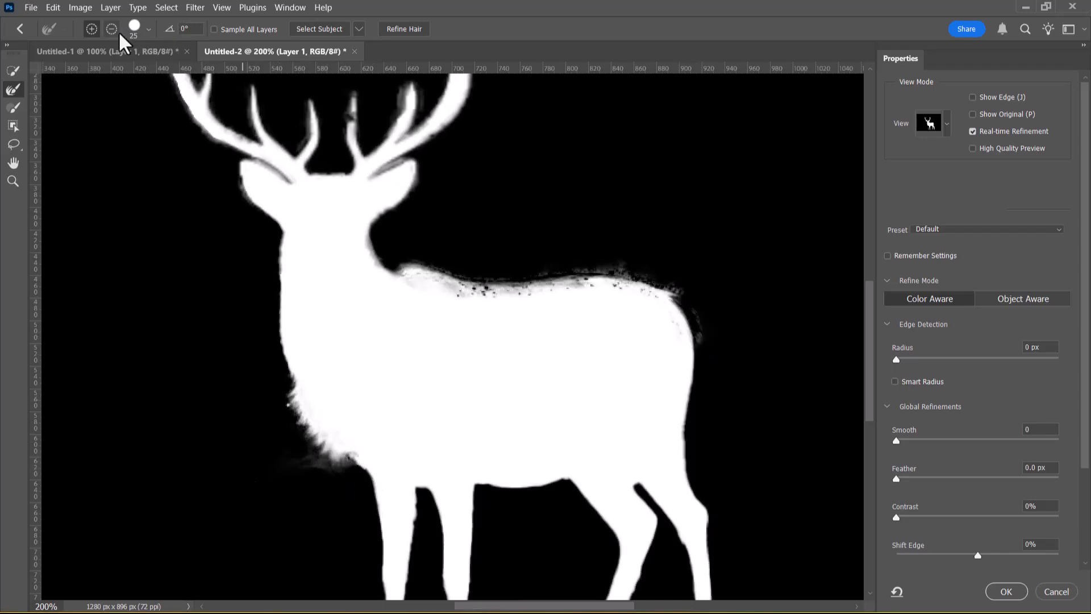
Brush along the reindeer's neck, back, rump and outer front leg edges with the Refine Edge Brush in add mode
mouse_move(366, 229)
mouse_down()
mouse_move(377, 246)
mouse_move(449, 275)
mouse_move(572, 284)
mouse_move(458, 295)
mouse_move(596, 284)
mouse_move(585, 274)
mouse_up()
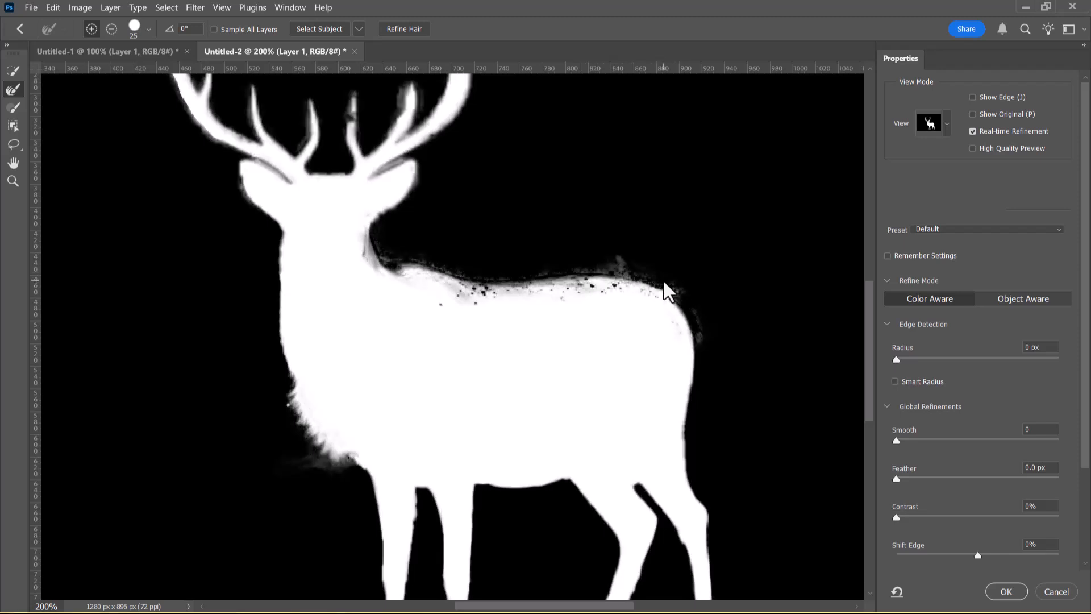
drag(699, 332, 684, 310)
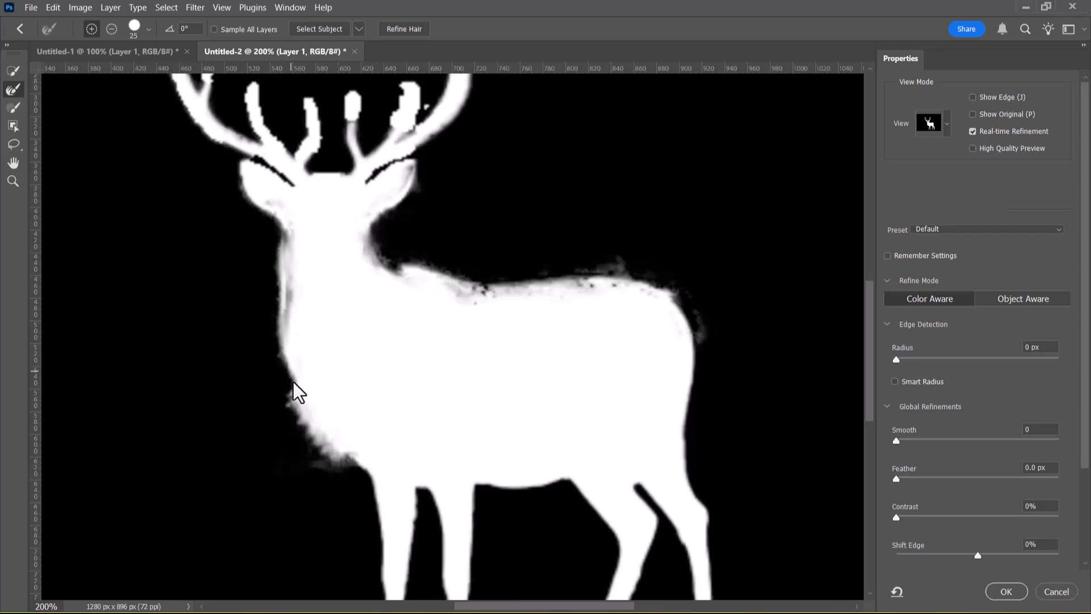
scroll(369, 418, down, 3)
drag(384, 392, 380, 508)
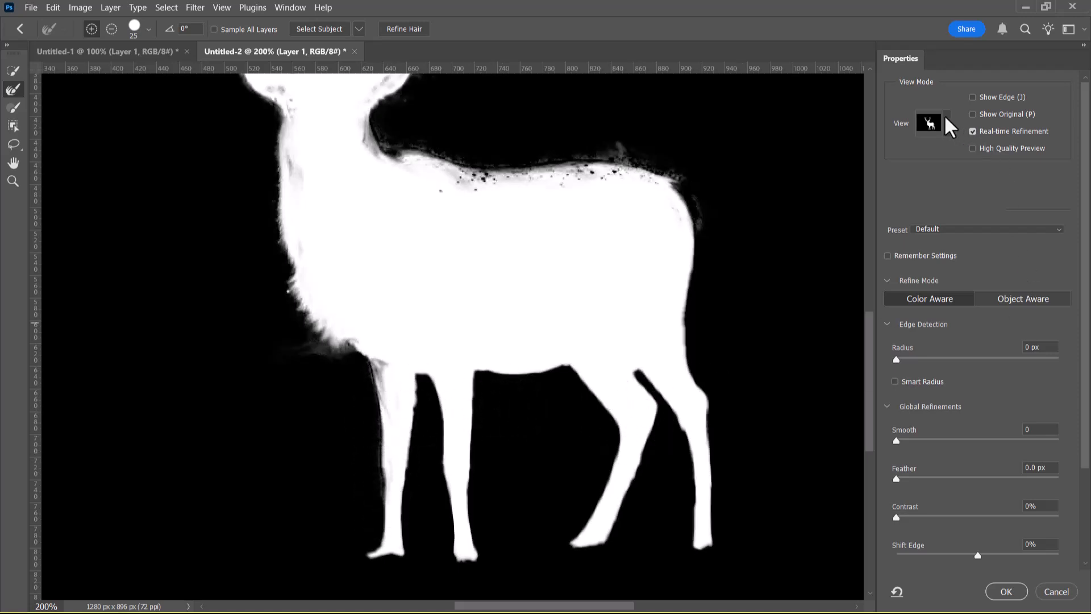
Preview the selection in Onion Skin view and return to the Black & White view mode
click(946, 120)
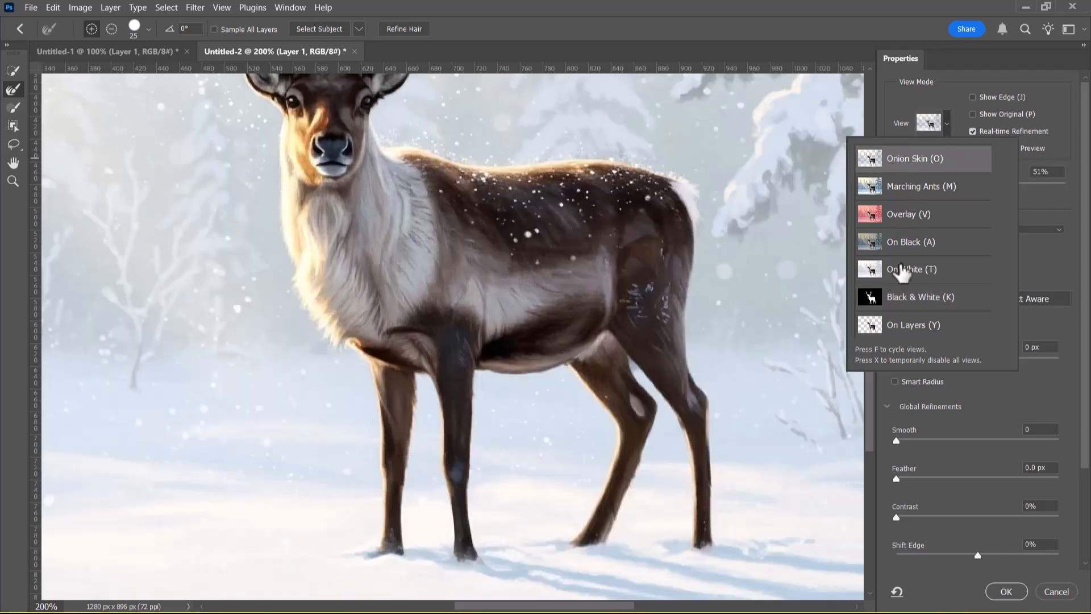
click(898, 304)
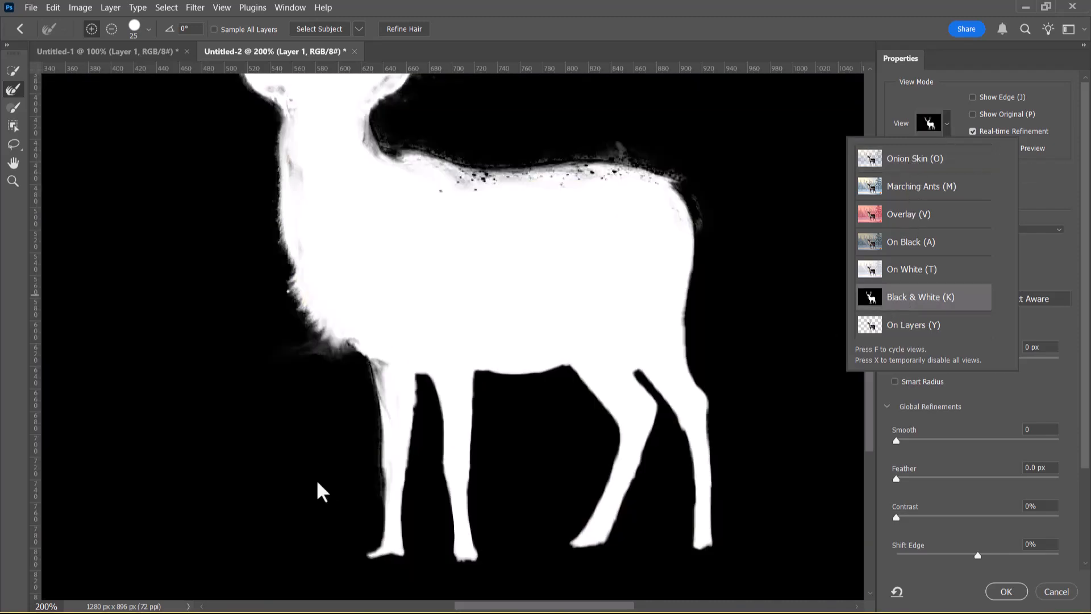
click(413, 392)
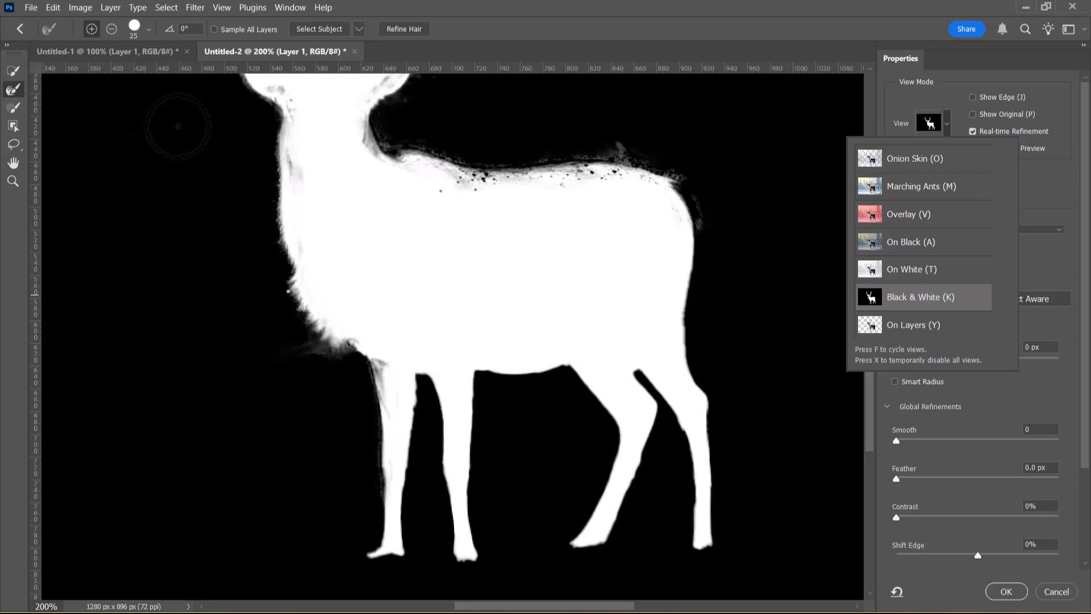
Set the Refine Edge Brush size to 18 px and brush along the edges of both front legs
click(149, 29)
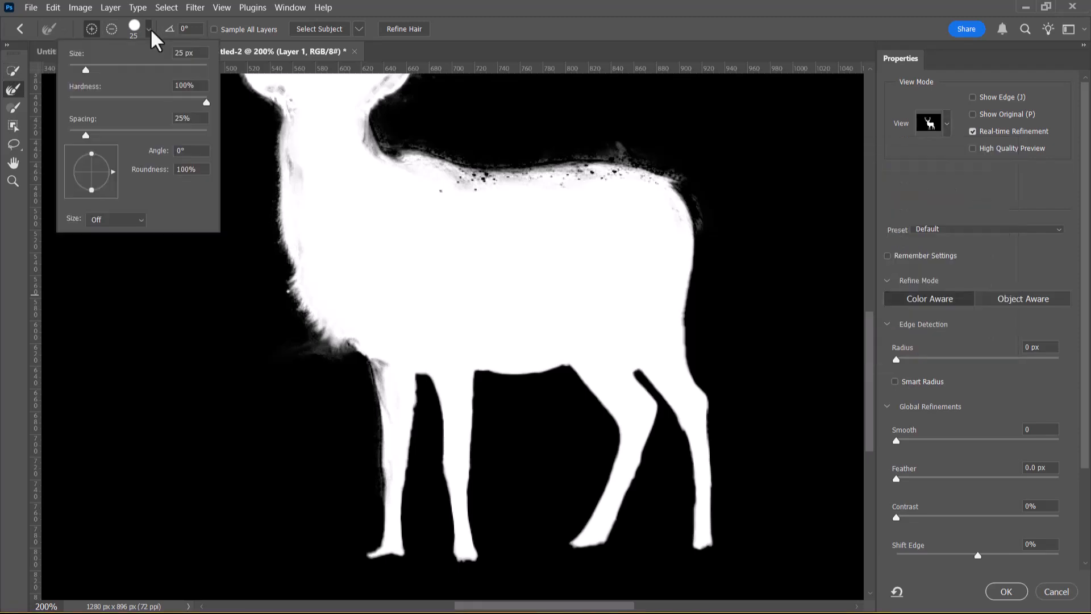
drag(83, 70, 81, 70)
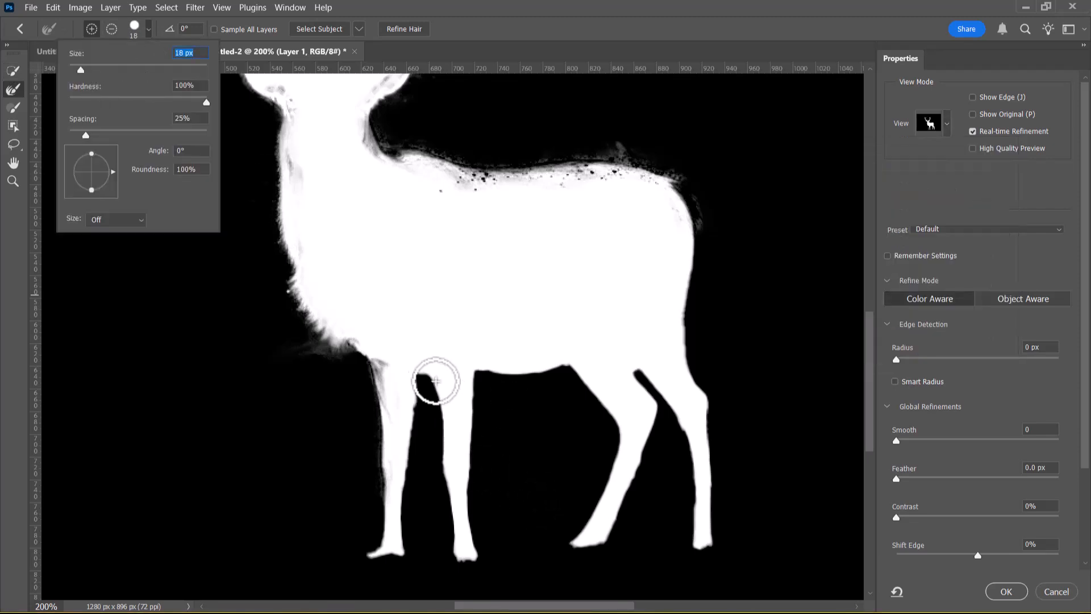
drag(418, 385, 415, 455)
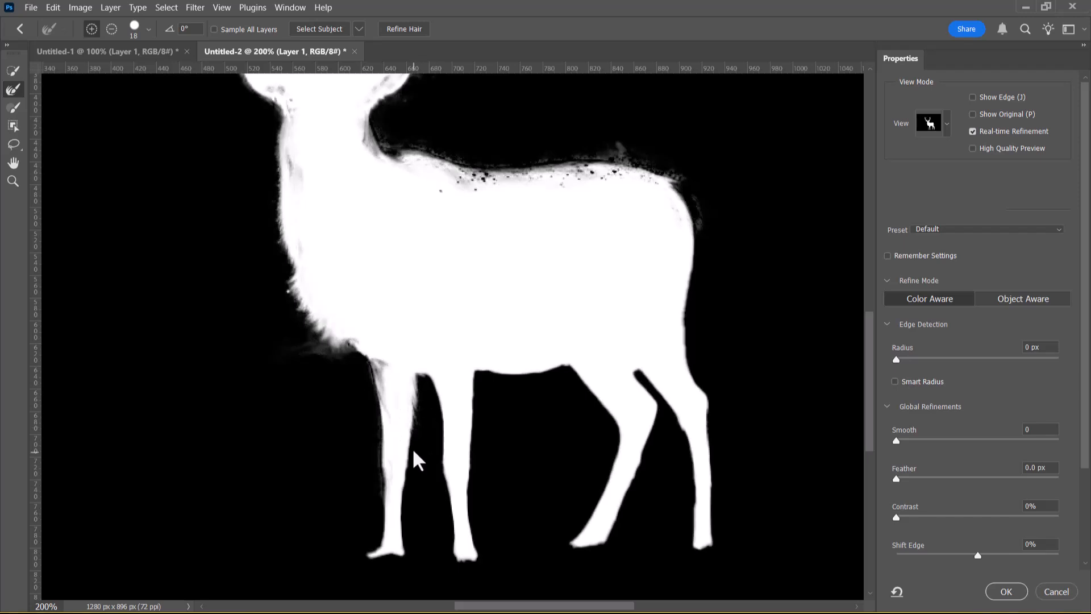
drag(411, 390, 410, 471)
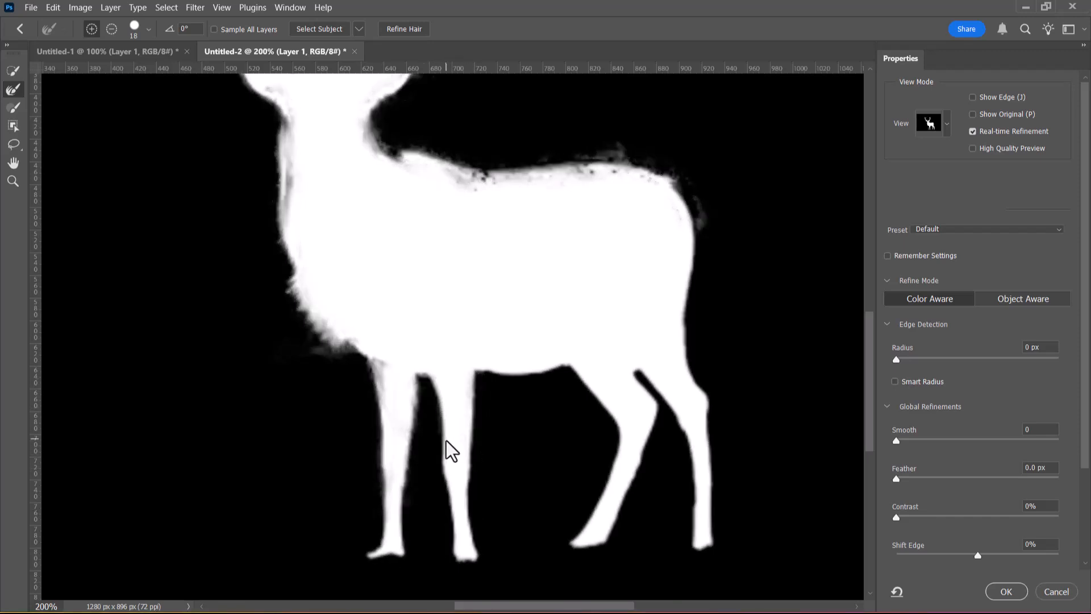
mouse_move(438, 376)
mouse_down()
mouse_move(419, 374)
mouse_move(479, 381)
mouse_move(482, 373)
mouse_up()
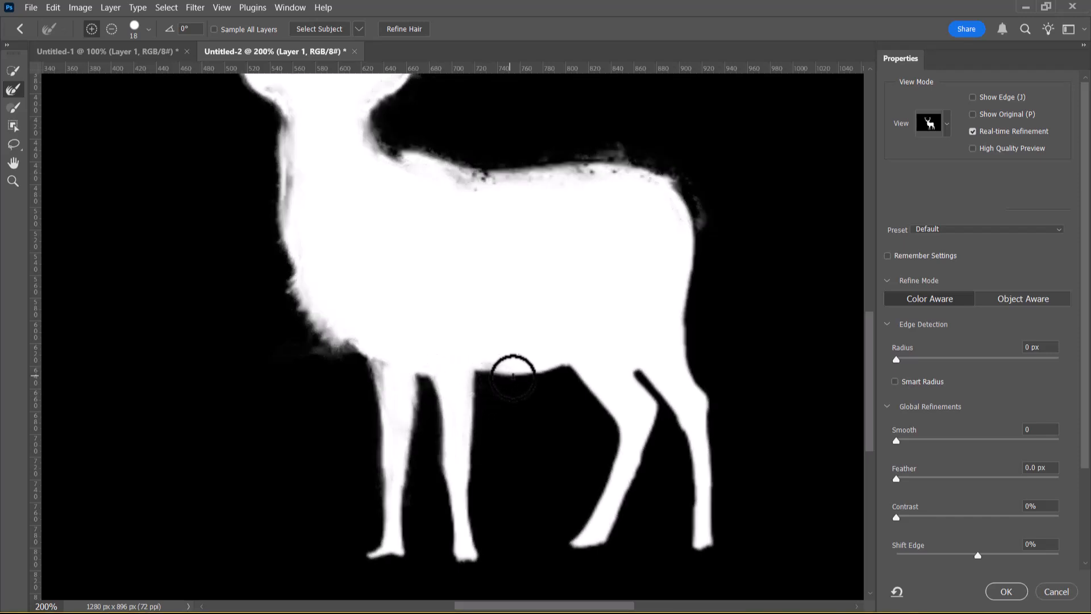
Brush along the belly, both hind legs and the rump edge with the Refine Edge Brush
mouse_move(569, 369)
mouse_down()
mouse_move(570, 383)
mouse_move(595, 396)
mouse_up()
mouse_move(618, 456)
mouse_down()
mouse_move(565, 568)
mouse_move(639, 503)
mouse_move(595, 516)
mouse_up()
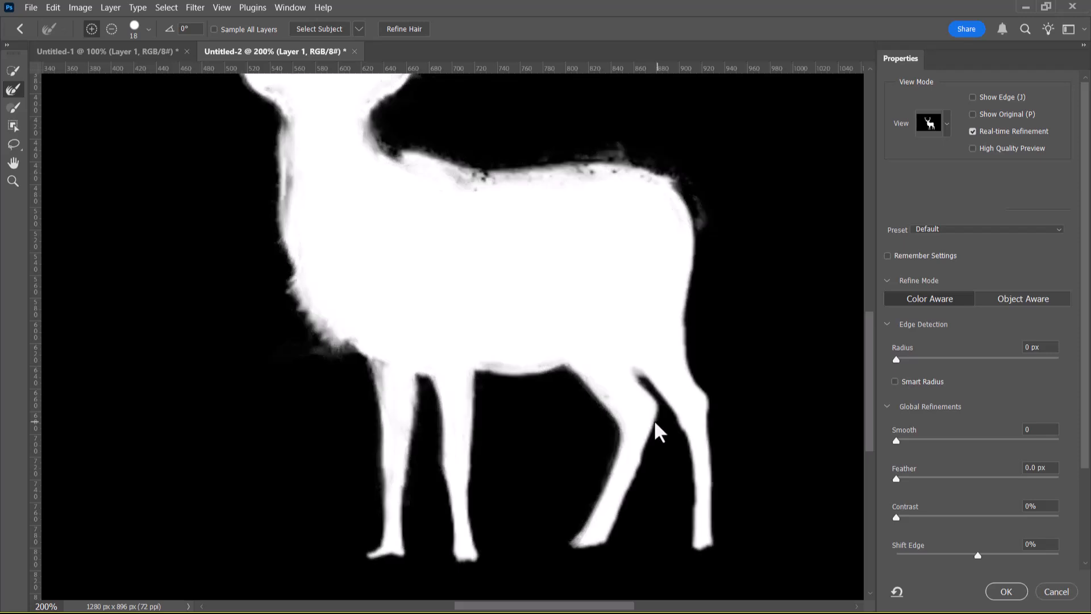
mouse_move(697, 539)
mouse_down()
mouse_move(695, 447)
mouse_move(655, 374)
mouse_up()
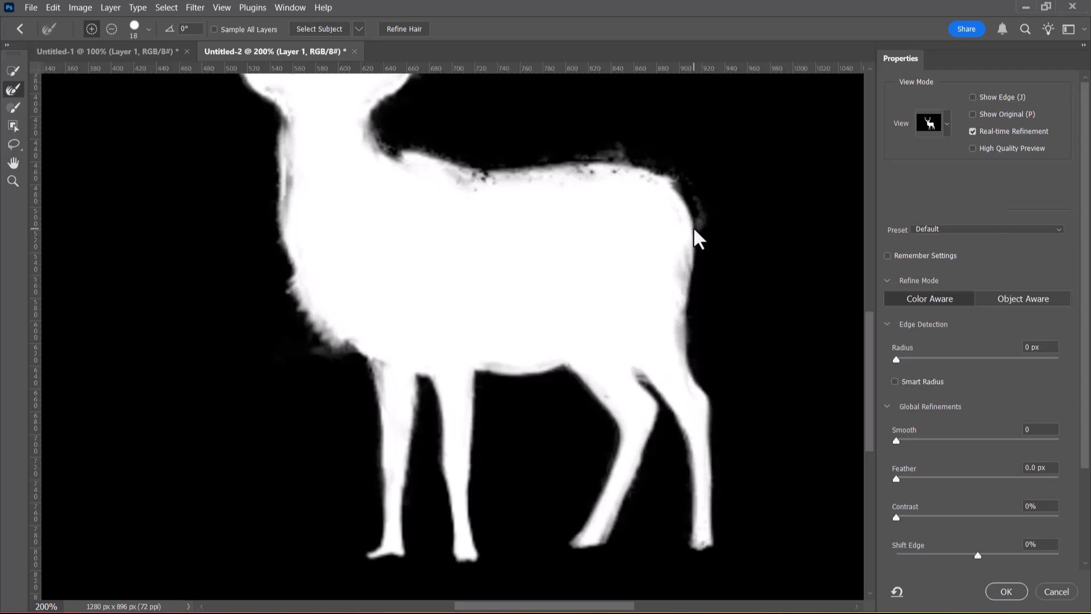
drag(663, 178, 694, 211)
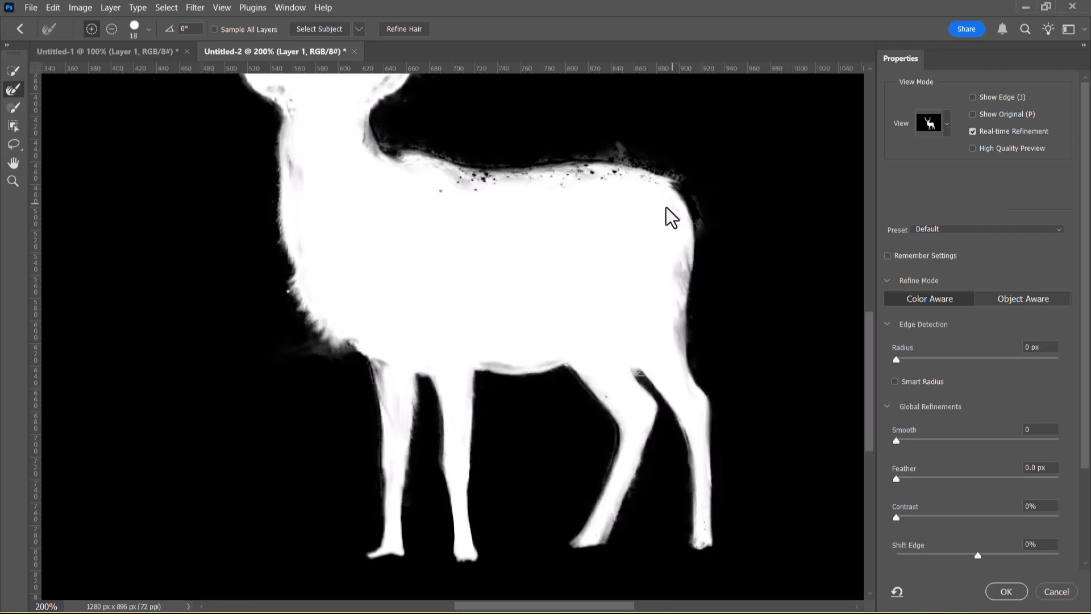
Change the view mode to Marching Ants and brush over the white tail with the Refine Edge Brush in add mode
click(947, 121)
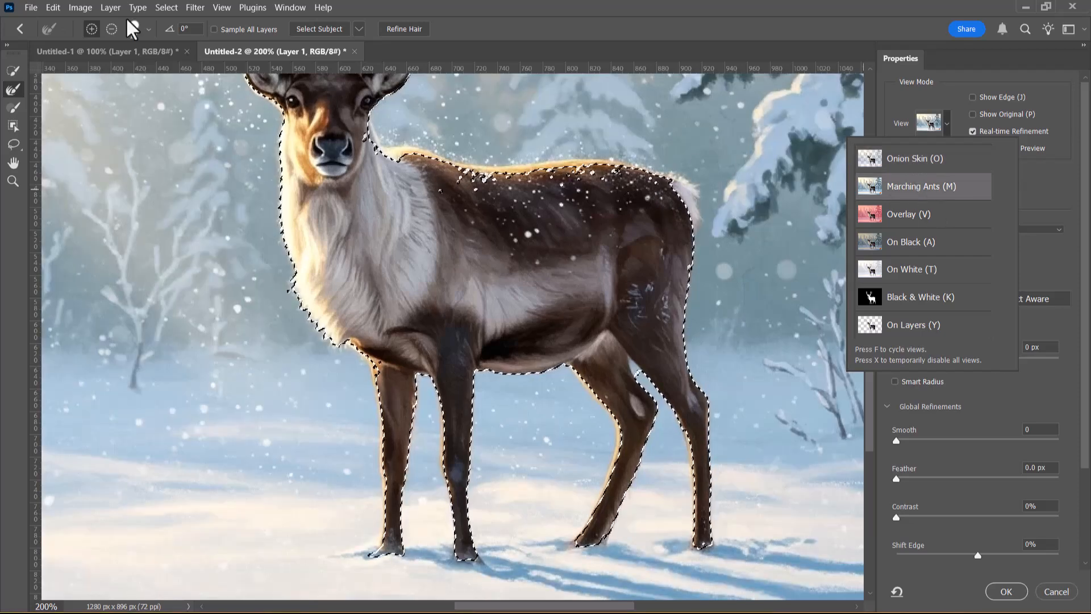
click(88, 29)
drag(660, 193, 685, 191)
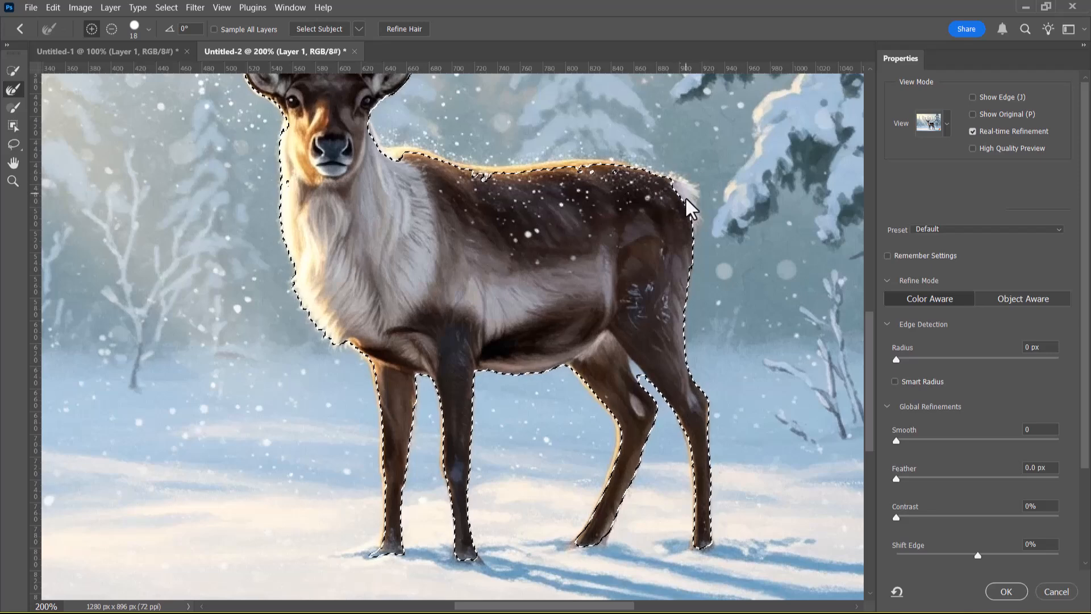
Set the Refine Edge Brush to subtract and brush over the tail and the snow-flecked upper back
click(111, 28)
mouse_move(682, 190)
mouse_down()
mouse_move(689, 204)
mouse_move(677, 177)
mouse_move(690, 196)
mouse_move(677, 211)
mouse_up()
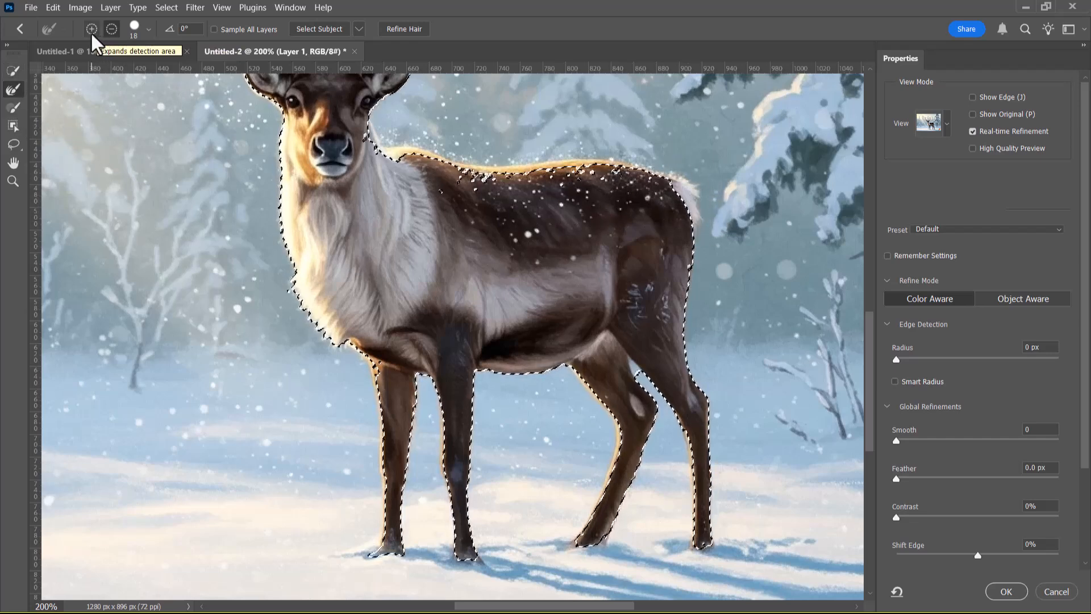
mouse_move(432, 221)
mouse_down()
mouse_move(492, 179)
mouse_move(429, 166)
mouse_move(541, 190)
mouse_up()
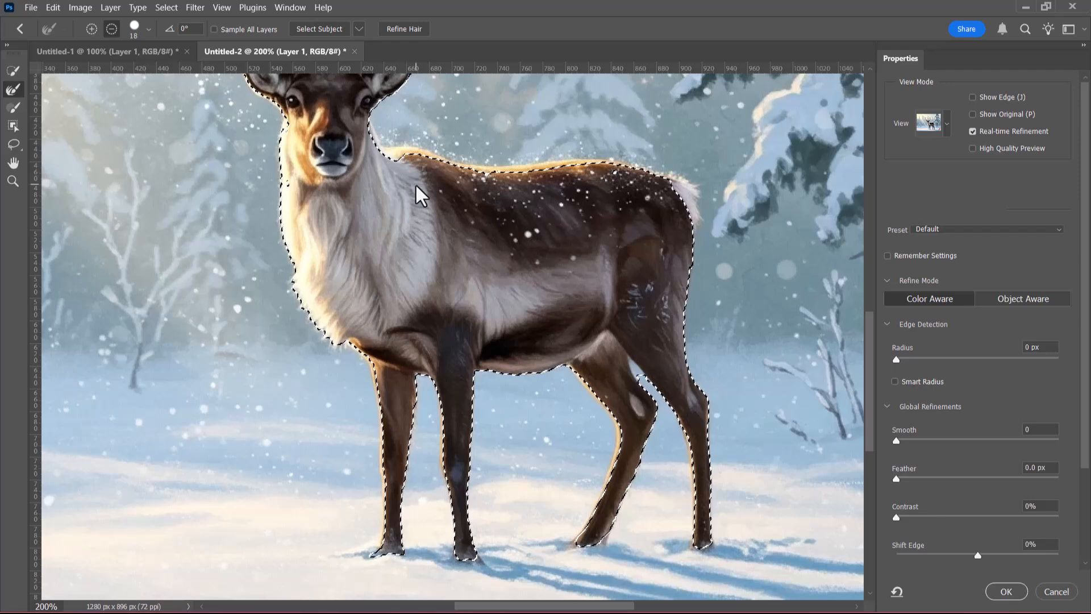
Return the Refine Edge Brush to add mode and brush over the back and the white tail at 400% zoom
click(91, 29)
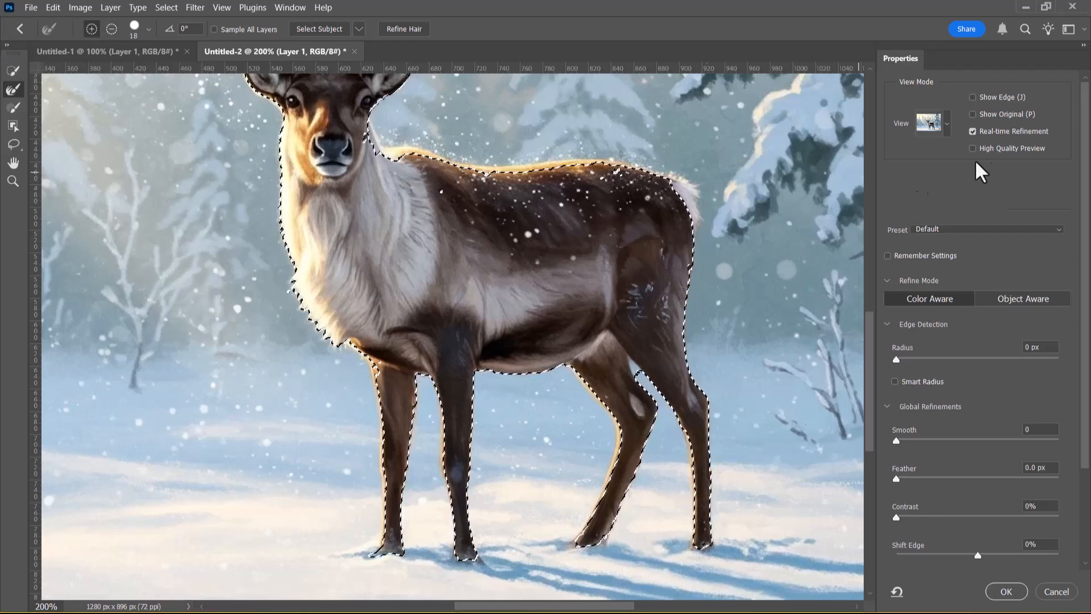
click(610, 174)
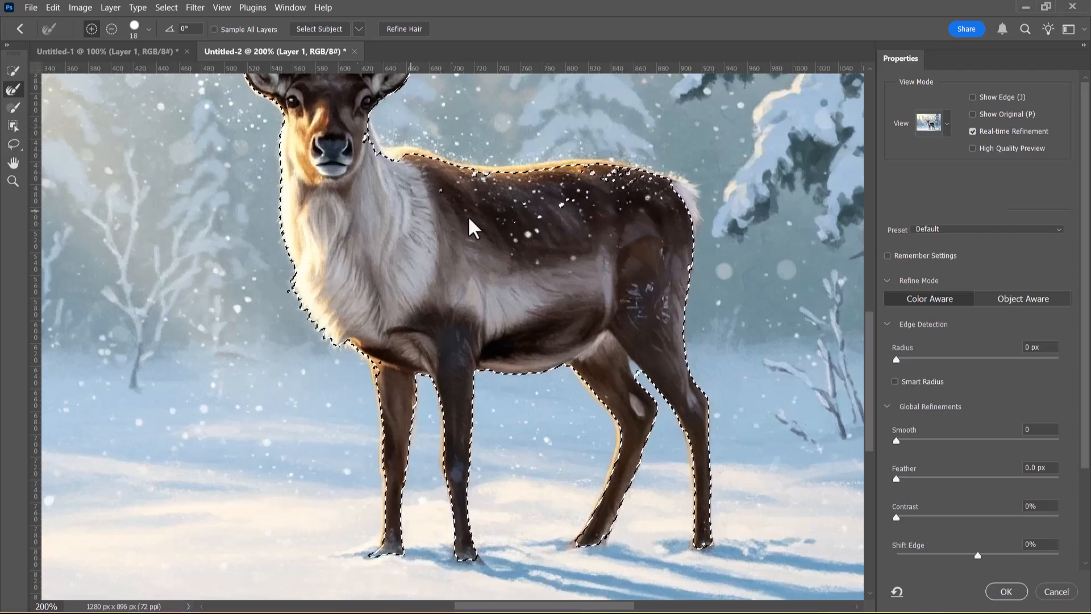
mouse_move(685, 213)
mouse_down()
mouse_move(680, 190)
mouse_move(674, 212)
mouse_up()
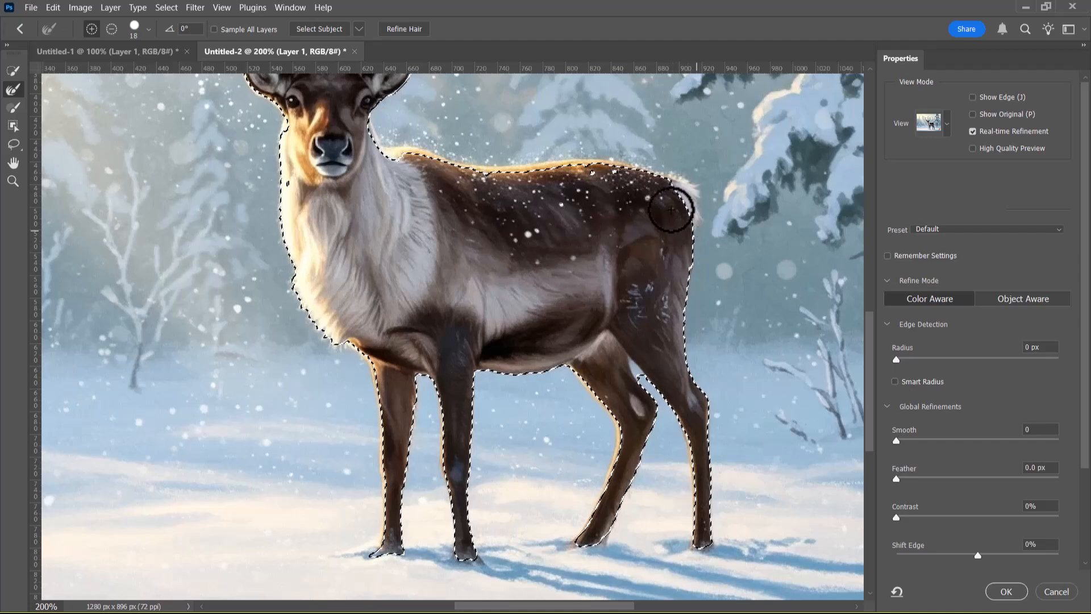
key(ctrl+plus)
key(ctrl+plus)
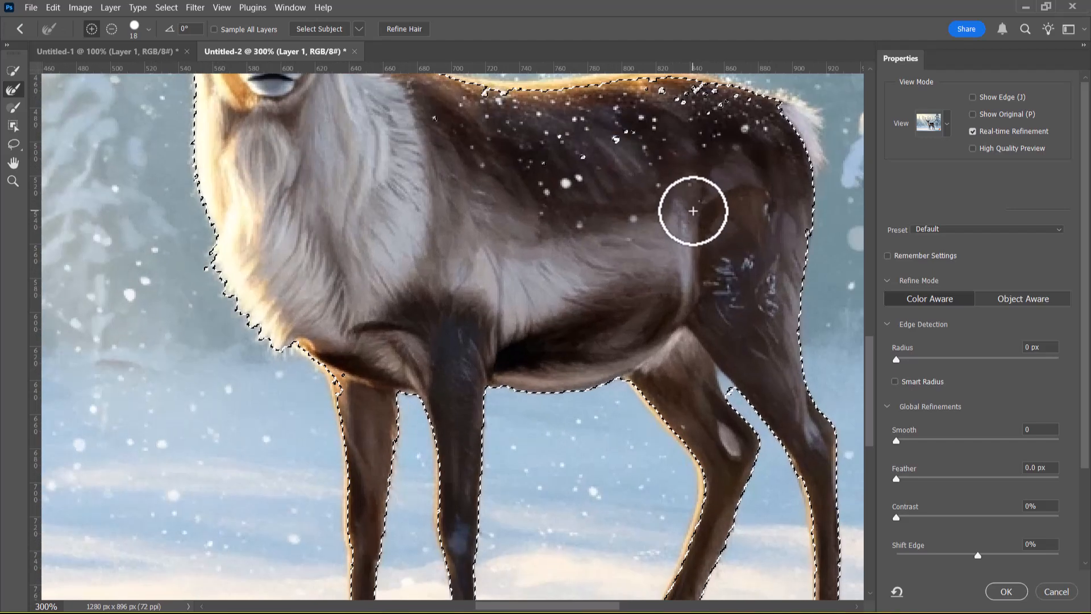
mouse_move(754, 192)
mouse_down()
mouse_move(280, 489)
mouse_move(329, 446)
mouse_up()
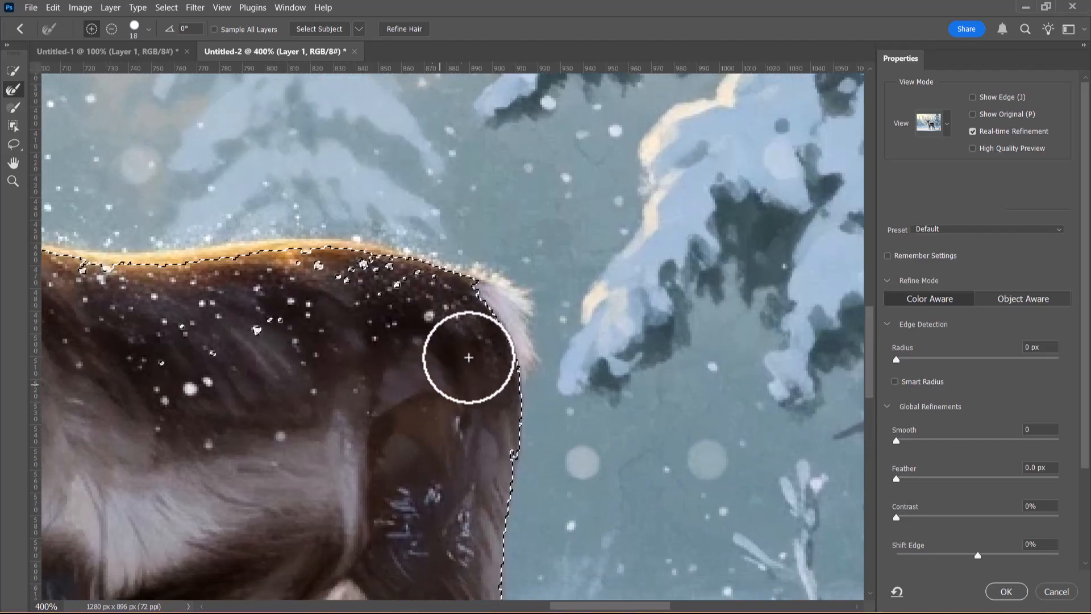
mouse_move(509, 308)
mouse_down()
mouse_move(476, 294)
mouse_move(503, 326)
mouse_move(464, 320)
mouse_move(341, 252)
mouse_move(295, 250)
mouse_move(352, 242)
mouse_move(250, 245)
mouse_move(449, 281)
mouse_up()
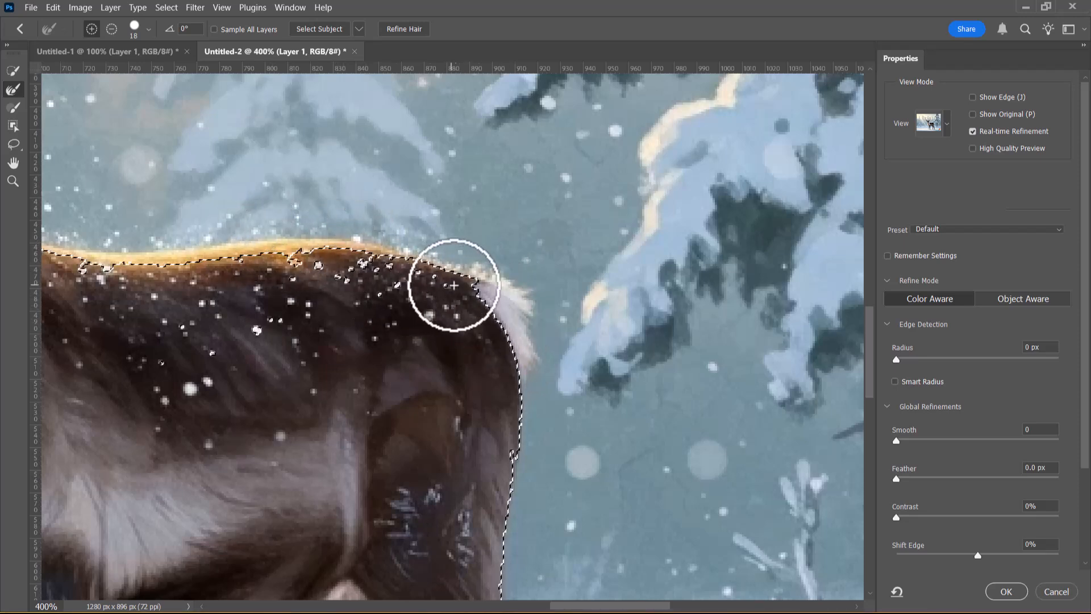
Paint the white tail and the sunlit upper edge of the back into the selection with the Brush tool at size 13
click(13, 107)
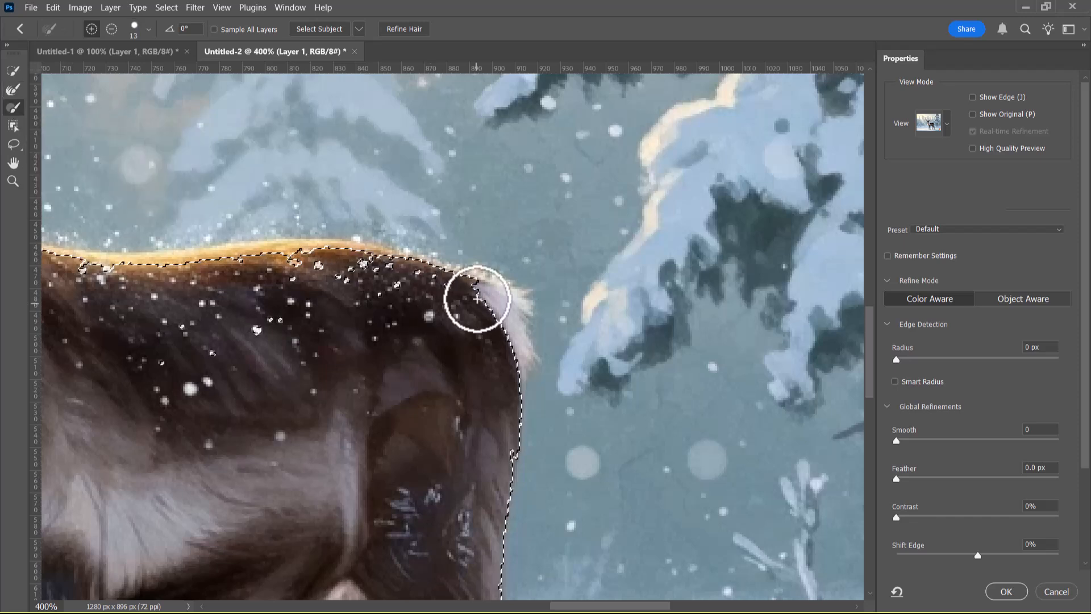
mouse_move(497, 307)
mouse_down()
mouse_move(502, 347)
mouse_move(511, 347)
mouse_move(487, 284)
mouse_move(510, 301)
mouse_move(526, 361)
mouse_up()
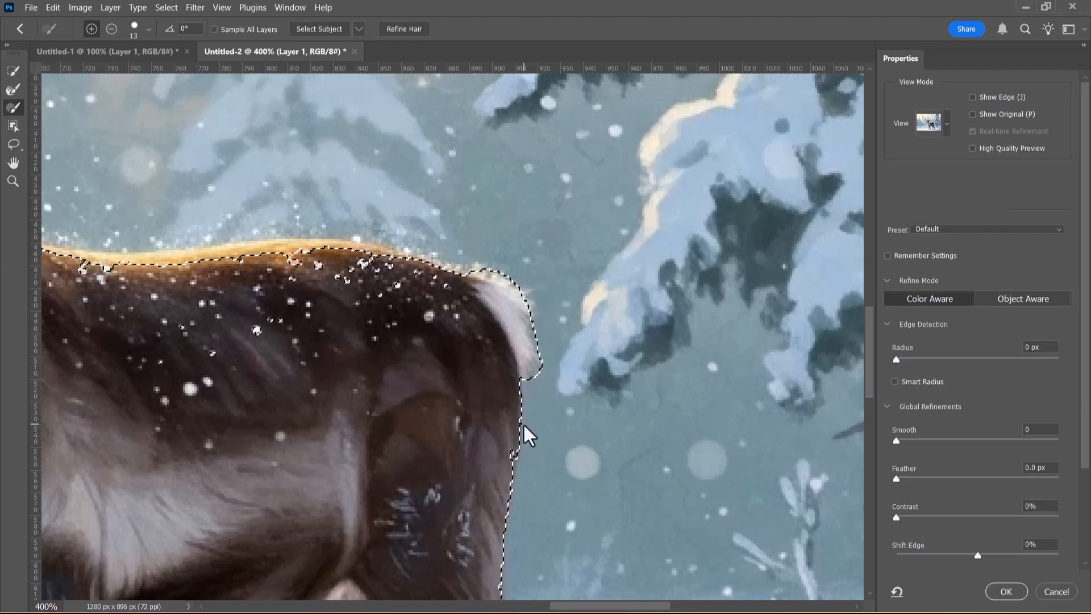
drag(427, 272, 268, 261)
drag(250, 316, 453, 332)
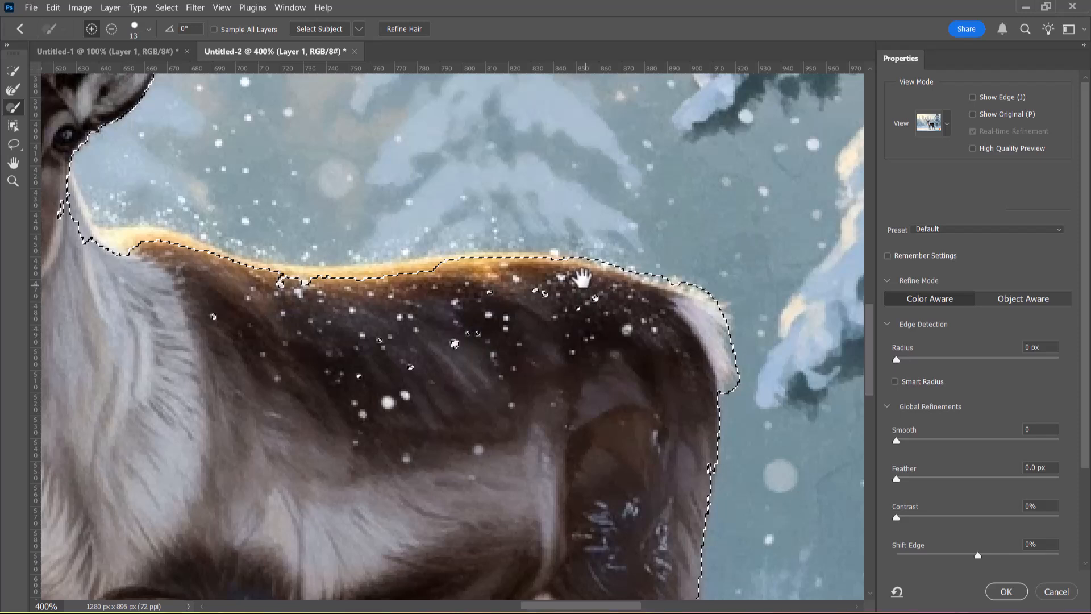
drag(448, 267, 390, 283)
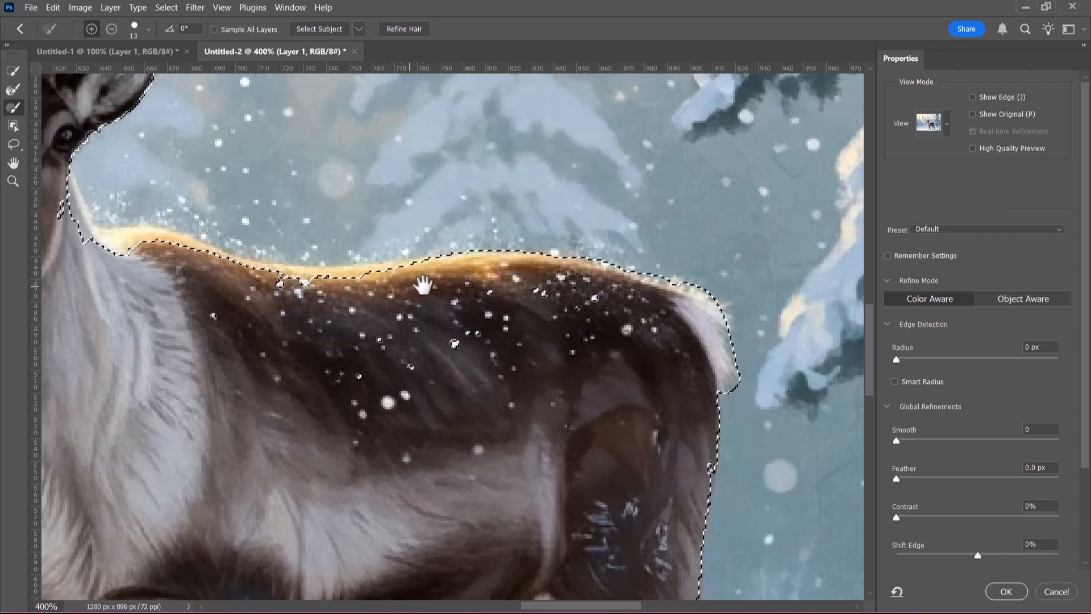
mouse_move(315, 284)
mouse_down()
mouse_move(252, 284)
mouse_move(349, 289)
mouse_move(85, 238)
mouse_move(69, 222)
mouse_move(62, 181)
mouse_move(86, 238)
mouse_move(124, 257)
mouse_move(146, 258)
mouse_move(112, 243)
mouse_move(152, 241)
mouse_move(267, 300)
mouse_move(372, 298)
mouse_move(264, 282)
mouse_up()
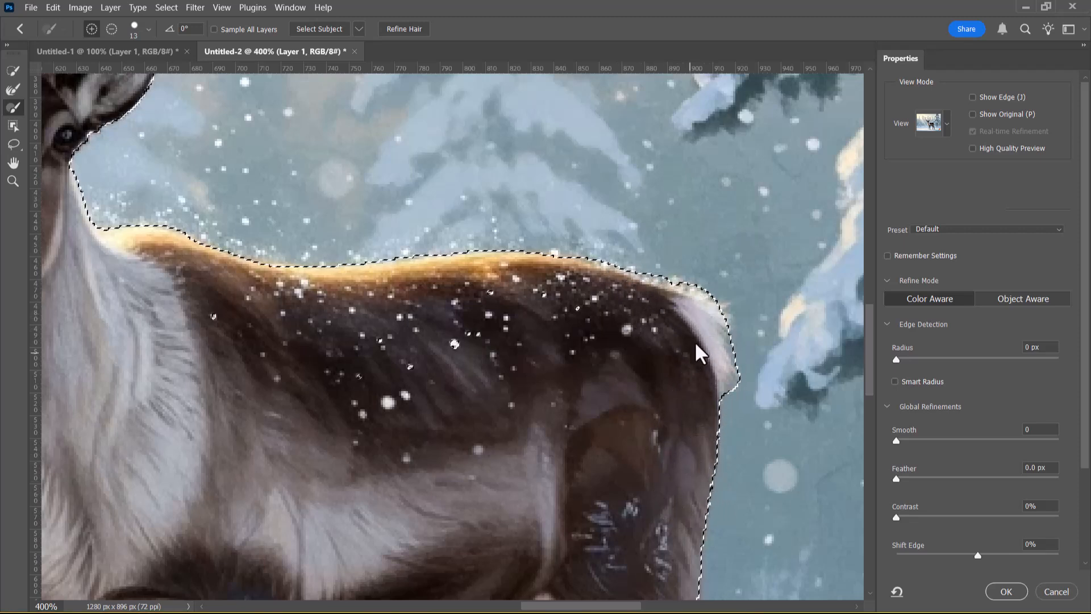
Refine the tail, neck and back edges with the Refine Edge Brush at size 18, changing the view mode to Black & White
click(11, 88)
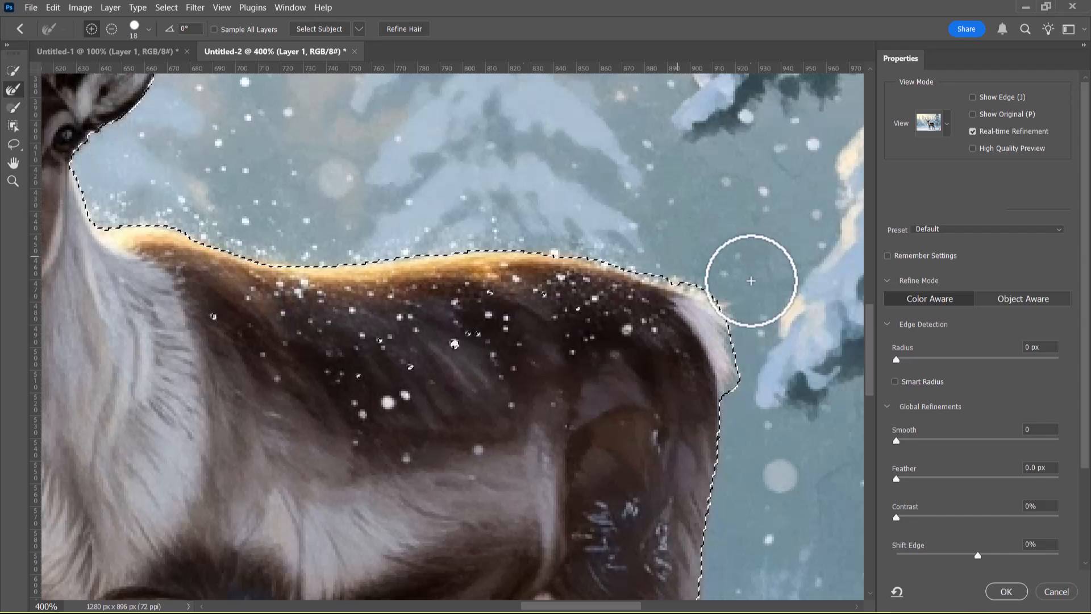
mouse_move(694, 286)
mouse_down()
mouse_move(726, 310)
mouse_move(758, 385)
mouse_up()
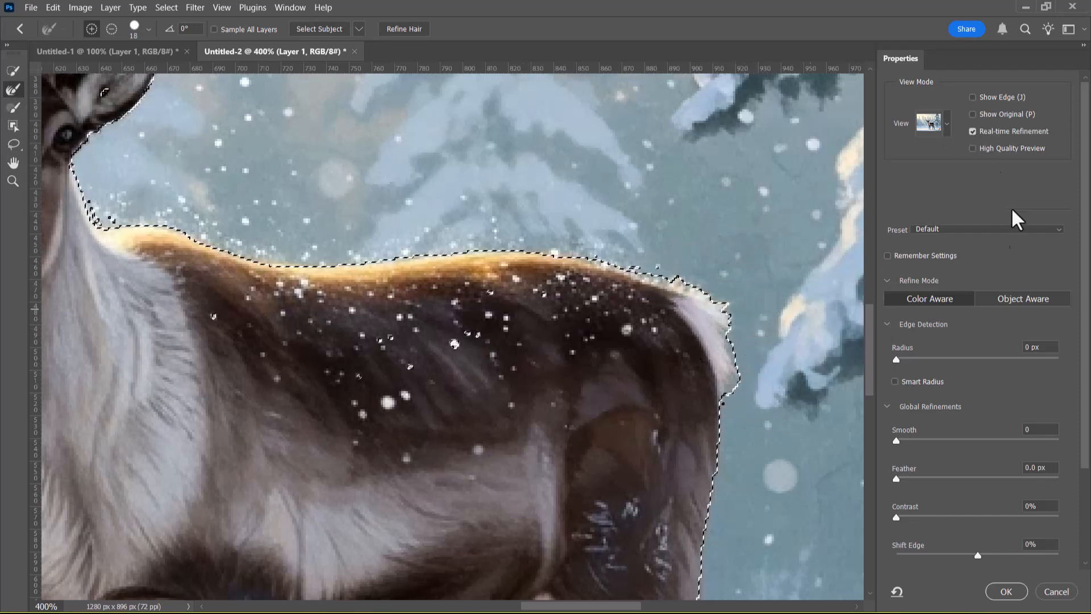
click(944, 123)
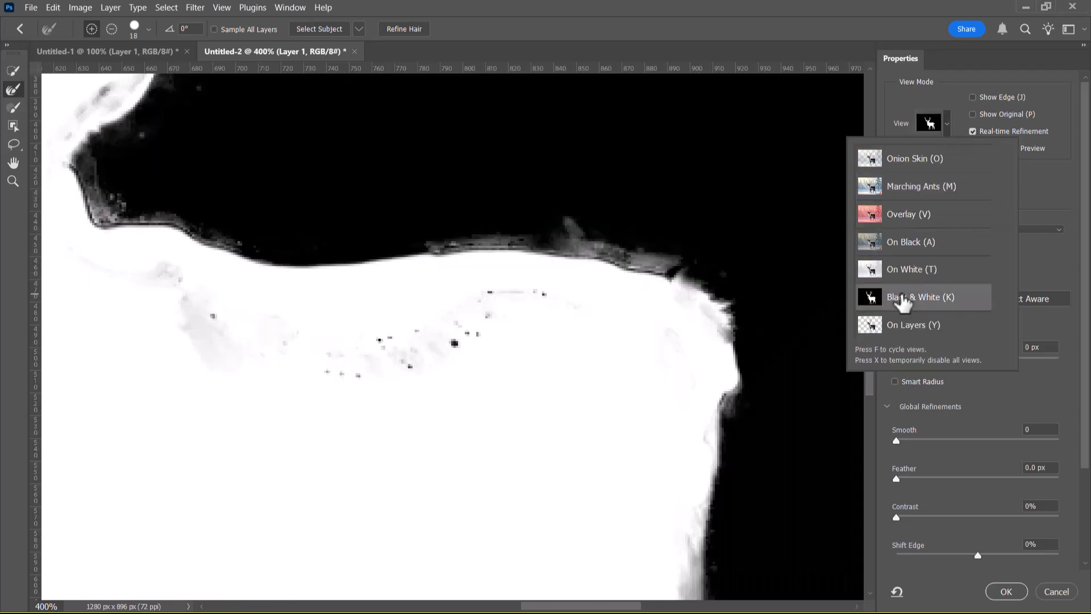
mouse_move(696, 297)
mouse_down()
mouse_move(745, 369)
mouse_move(746, 349)
mouse_move(757, 410)
mouse_move(738, 375)
mouse_move(731, 301)
mouse_move(687, 279)
mouse_up()
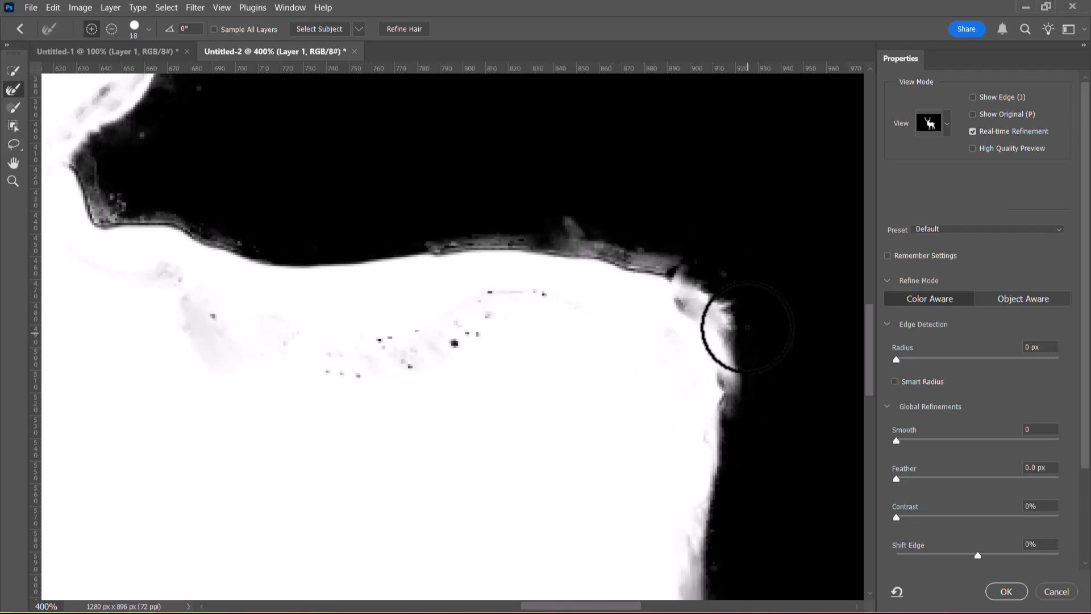
mouse_move(102, 170)
mouse_down()
mouse_move(88, 208)
mouse_move(196, 245)
mouse_move(343, 258)
mouse_move(559, 250)
mouse_move(670, 264)
mouse_up()
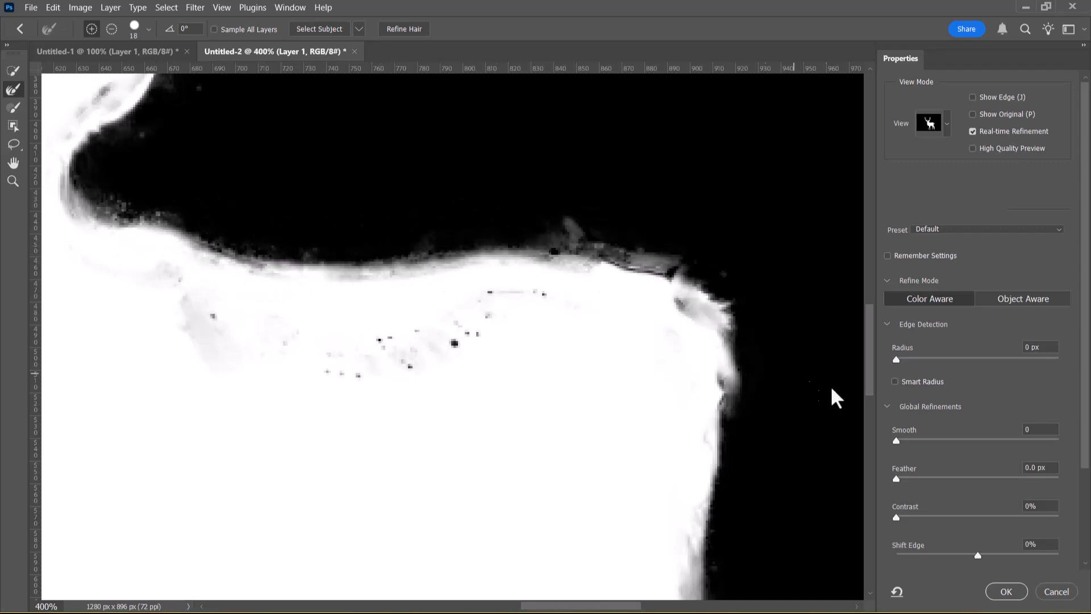
Change the view mode to Overlay to check the refined tail and back edges
click(947, 125)
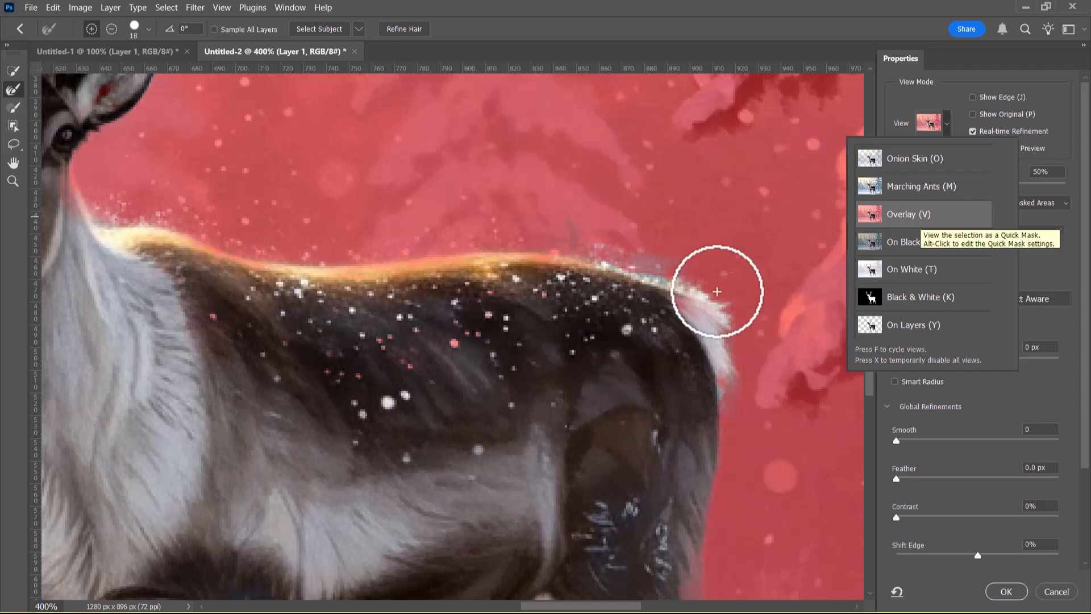
Paint the white tail back into the selection with the Brush tool at size 13
click(677, 308)
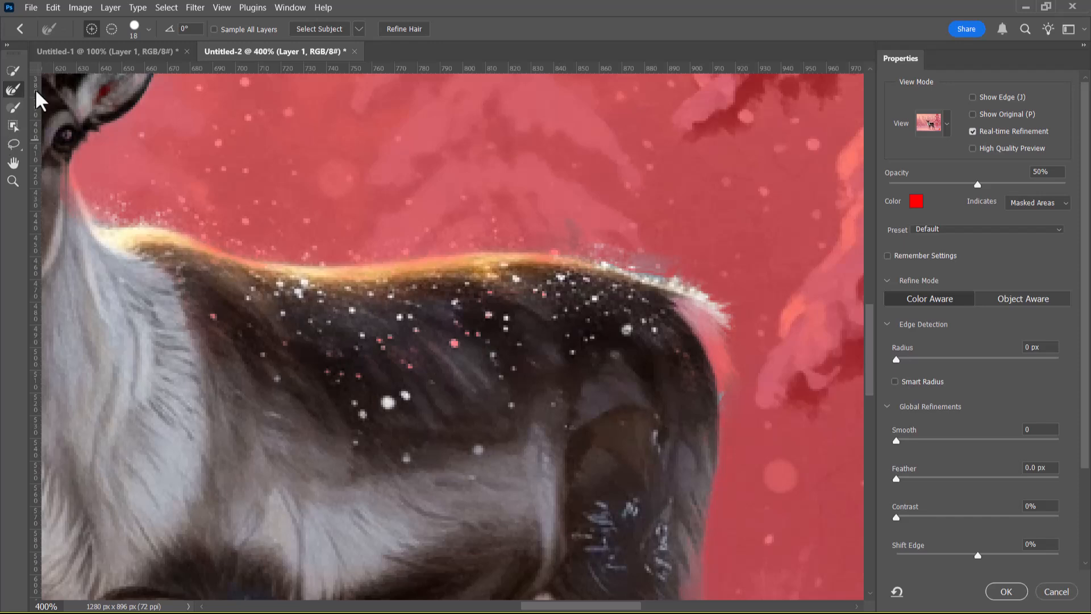
click(11, 108)
mouse_move(671, 312)
mouse_down()
mouse_move(703, 374)
mouse_move(695, 321)
mouse_move(708, 374)
mouse_move(693, 317)
mouse_move(716, 396)
mouse_move(696, 399)
mouse_move(670, 316)
mouse_up()
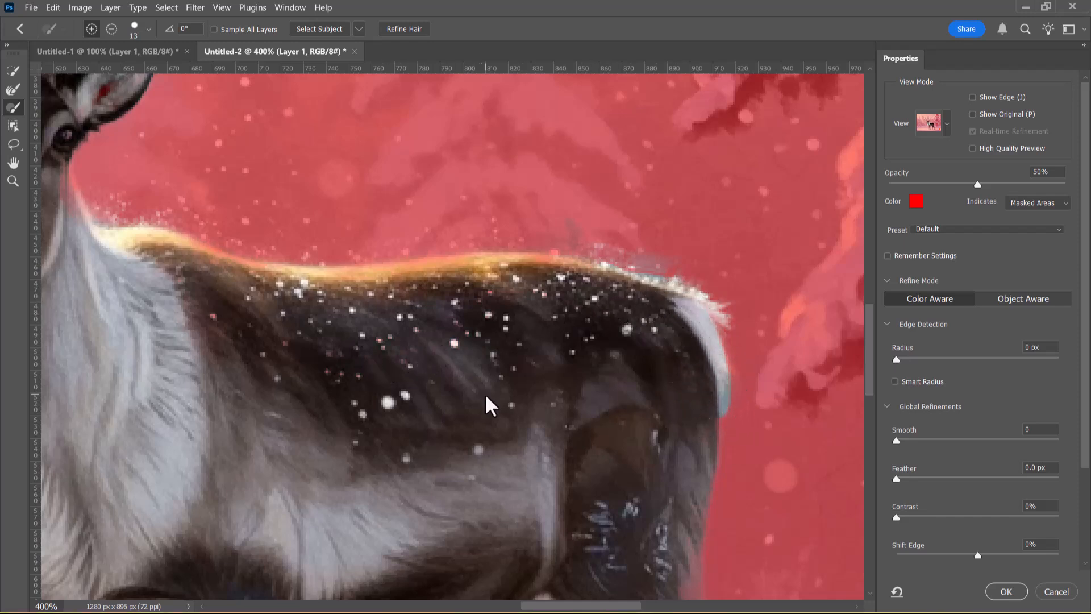
Enlarge the Brush to size 30 and inspect the body, chest, legs and tail for unselected areas in the overlay
key(bracketright)
key(bracketright)
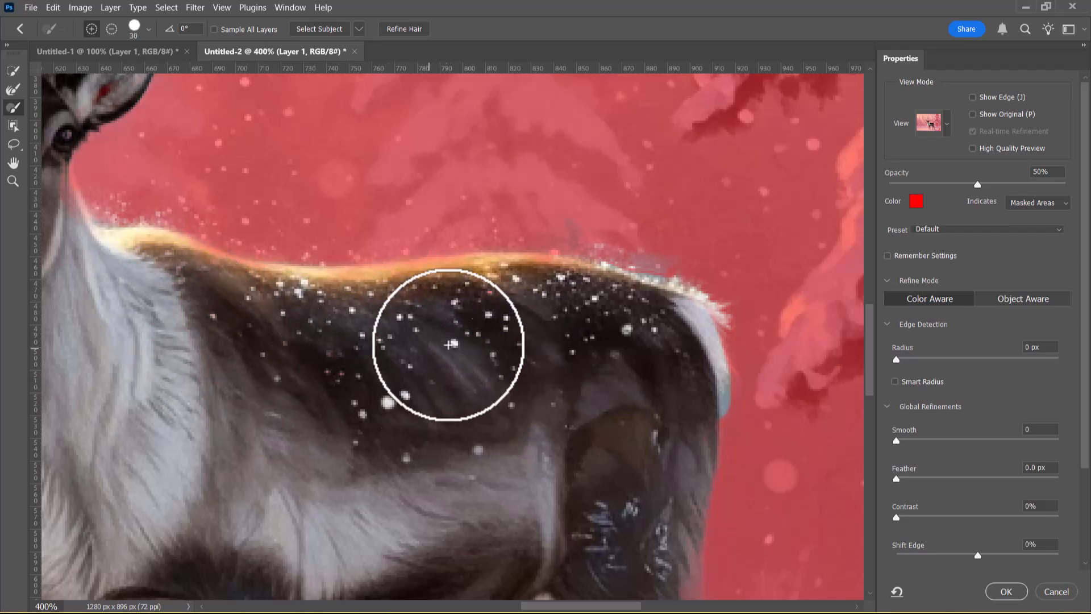
key(space)
drag(456, 388, 511, 317)
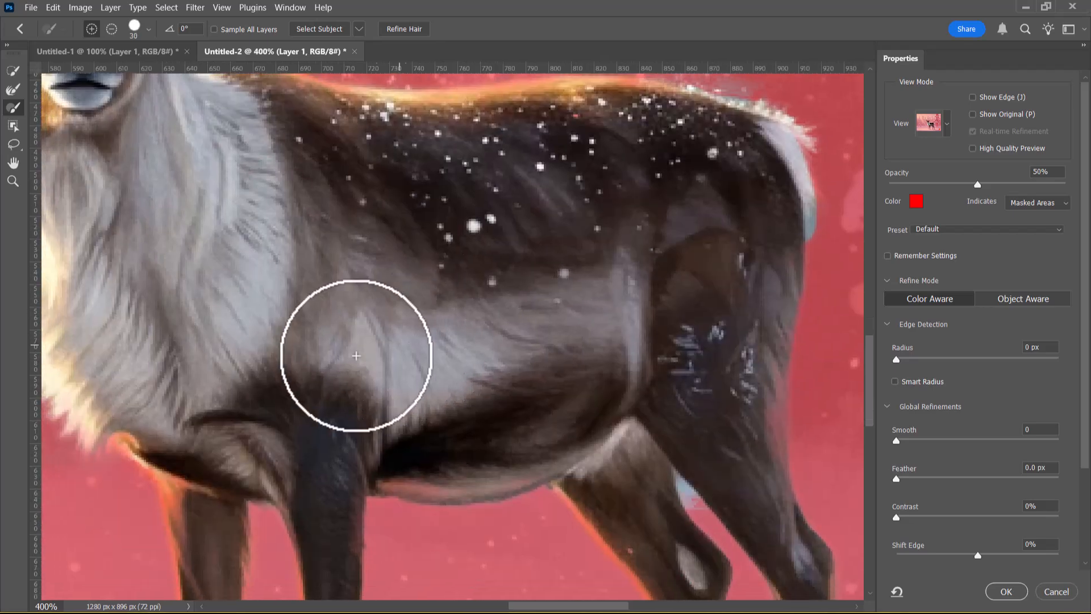
key(space)
drag(282, 341, 385, 409)
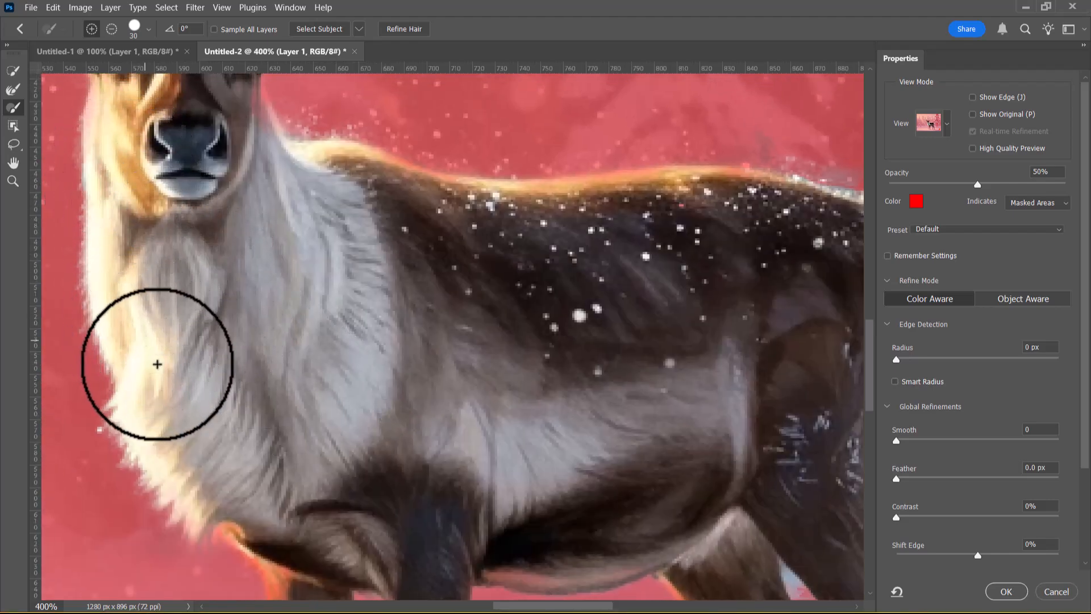
key(space)
mouse_move(496, 388)
mouse_down()
mouse_move(445, 348)
mouse_move(399, 234)
mouse_up()
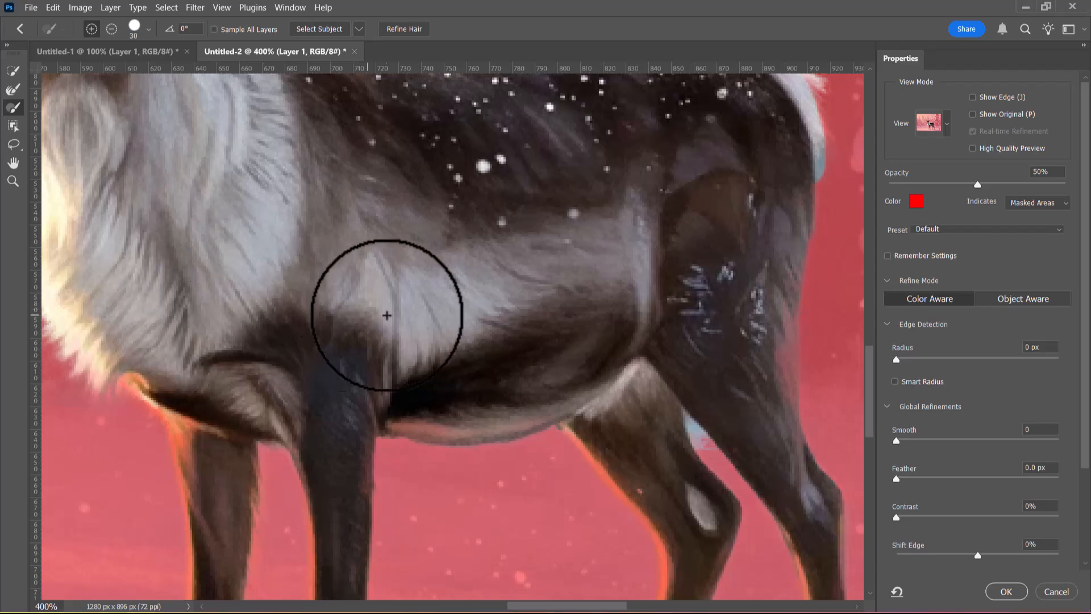
key(space)
mouse_move(559, 313)
mouse_down()
mouse_move(475, 187)
mouse_move(468, 135)
mouse_up()
mouse_move(403, 283)
mouse_down()
mouse_move(429, 261)
mouse_move(491, 98)
mouse_up()
mouse_move(444, 208)
mouse_down()
mouse_move(356, 382)
mouse_move(312, 248)
mouse_move(255, 371)
mouse_move(277, 520)
mouse_up()
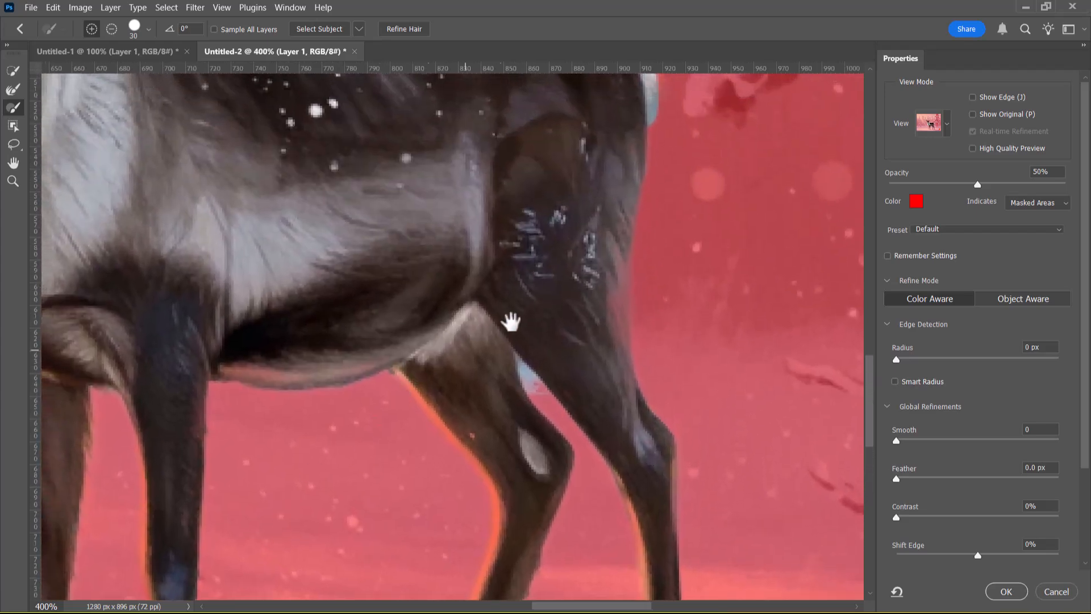
drag(543, 243, 524, 456)
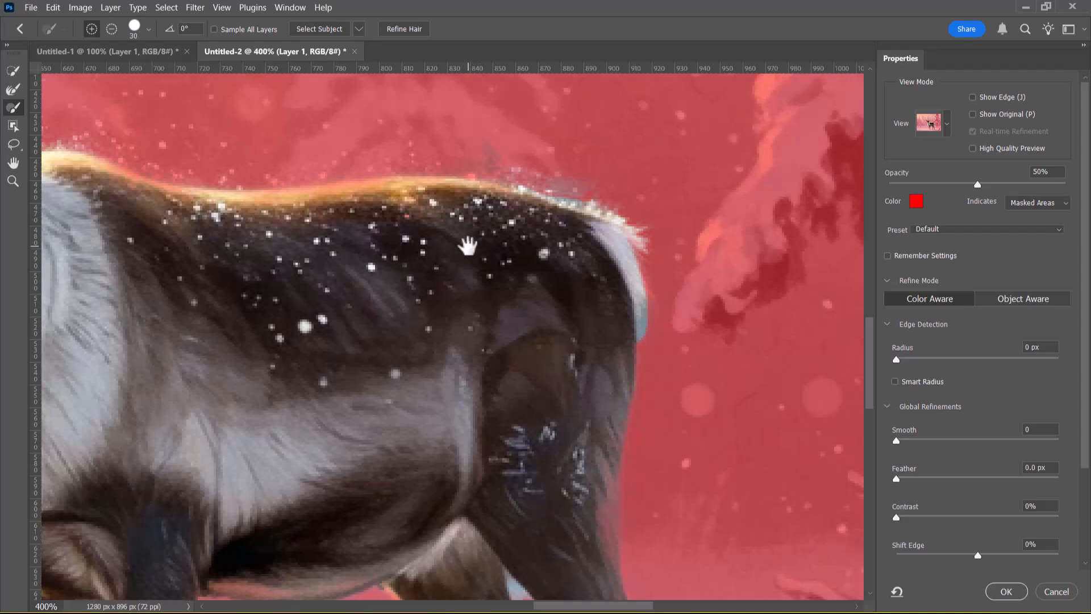
drag(403, 305, 434, 370)
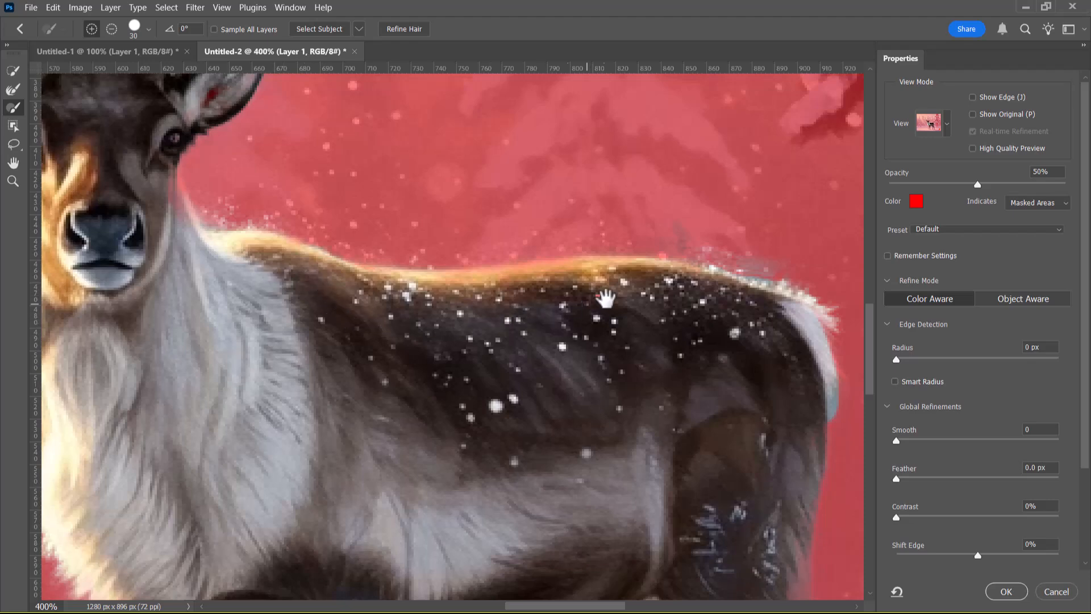
drag(299, 355, 409, 517)
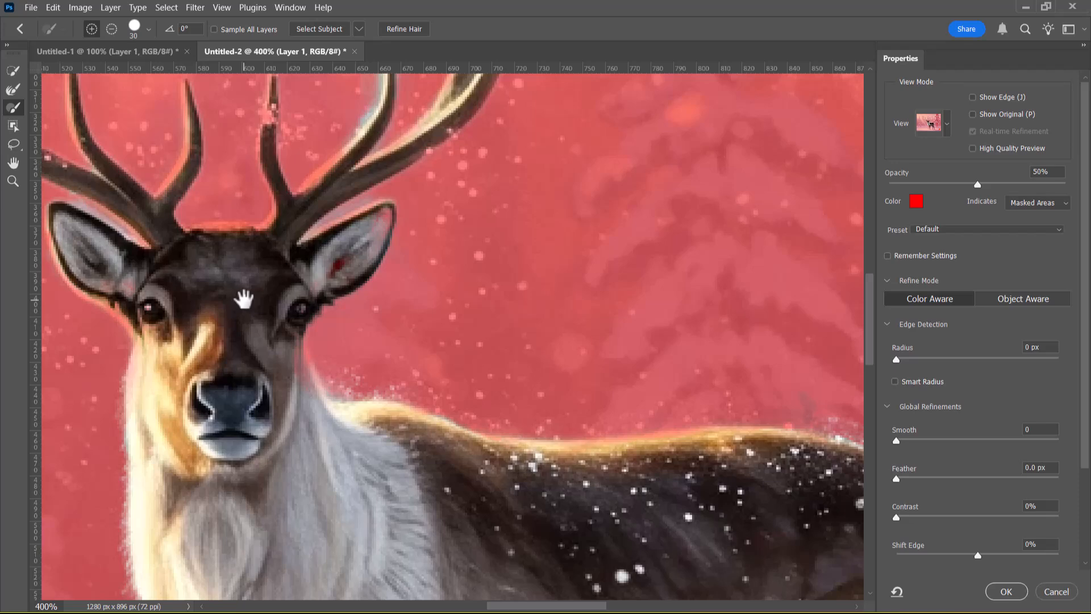
Paint the sunlit top of the forehead and the unselected spot inside the ear into the selection with the Brush at size 10
key(bracketleft)
key(bracketleft)
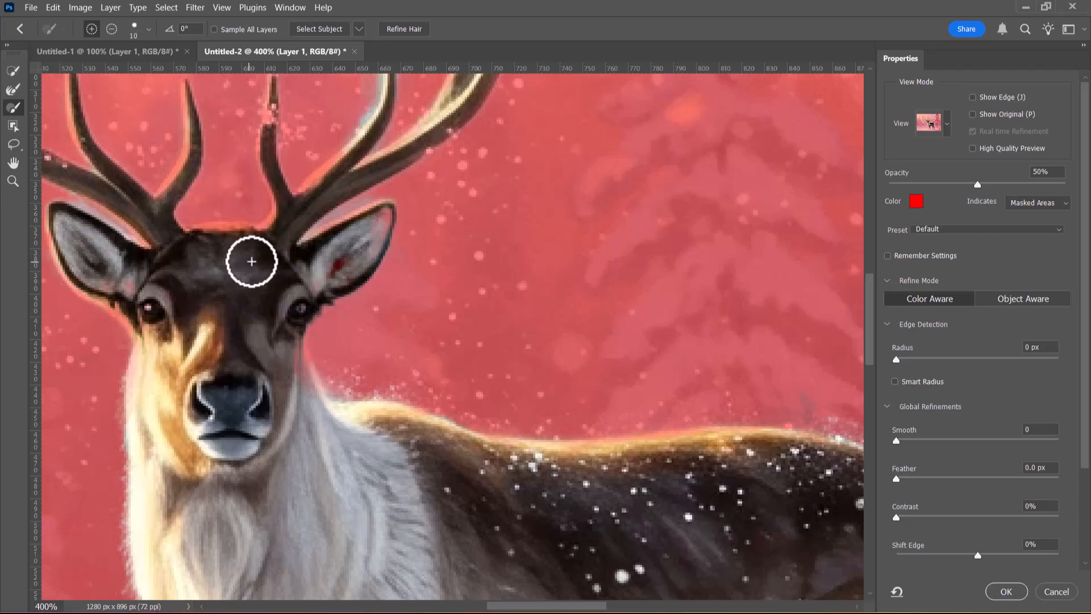
scroll(248, 263, up, 4)
drag(122, 224, 230, 287)
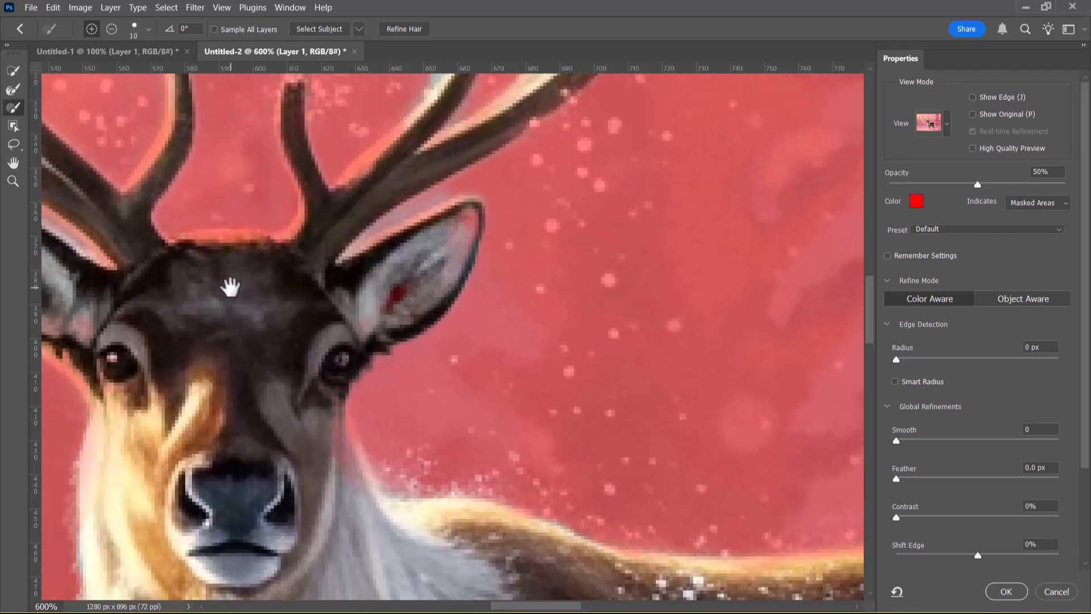
scroll(234, 280, up, 1)
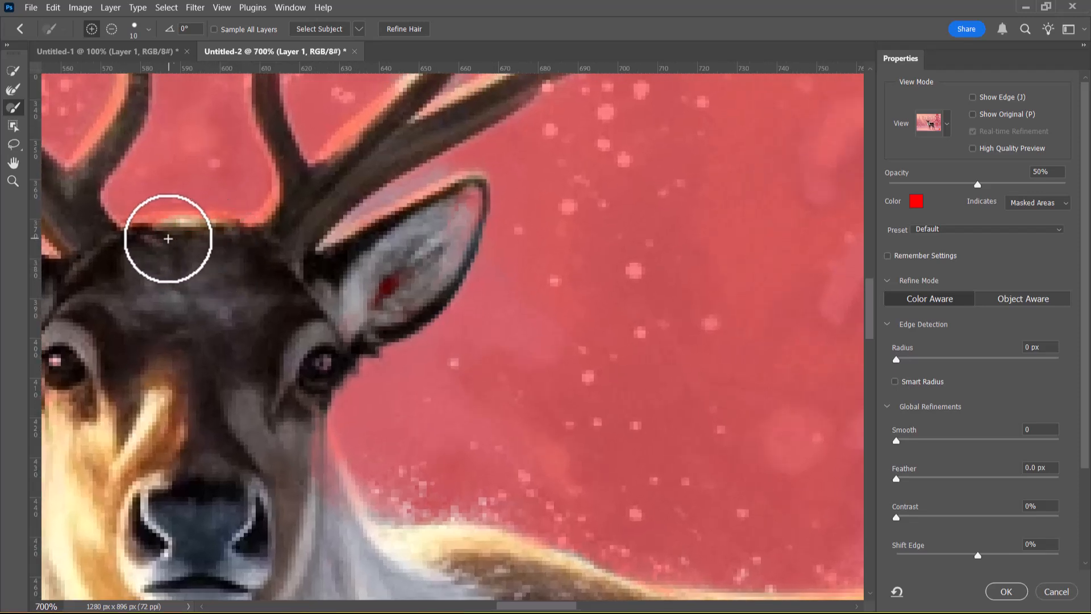
mouse_move(140, 241)
mouse_down()
mouse_move(230, 240)
mouse_move(303, 292)
mouse_move(384, 303)
mouse_move(401, 262)
mouse_up()
drag(222, 343, 450, 370)
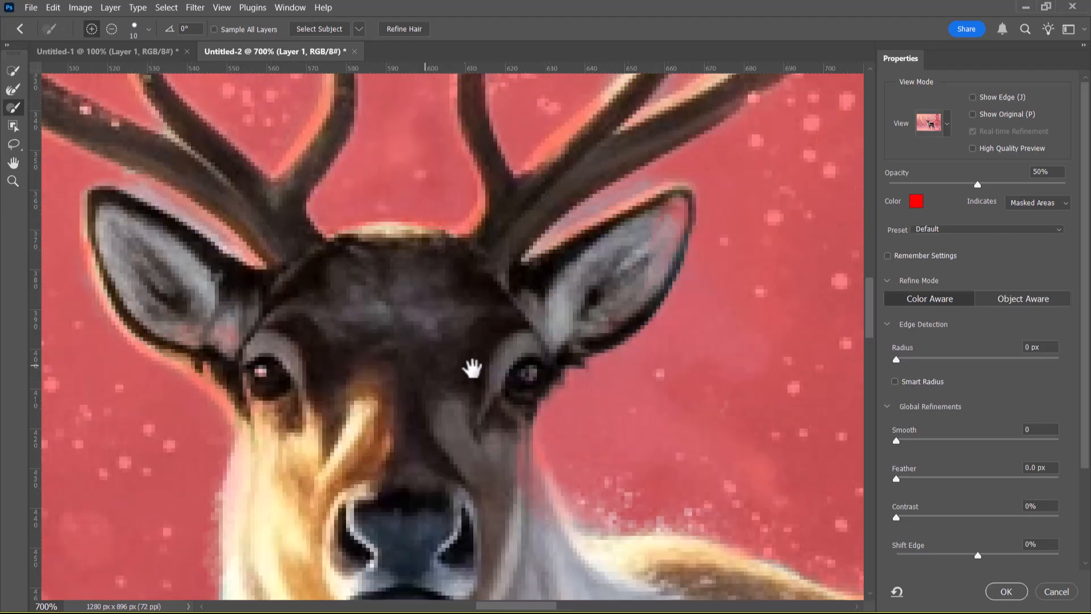
Paint the missing middle of the right antler's inner tine into the selection with the Brush at size 5
mouse_move(297, 341)
mouse_down()
mouse_move(441, 441)
mouse_move(380, 464)
mouse_up()
drag(542, 368, 502, 482)
key(bracketleft)
key(bracketleft)
key(bracketleft)
key(bracketleft)
key(bracketleft)
mouse_move(507, 278)
mouse_down()
mouse_move(501, 337)
mouse_move(516, 261)
mouse_move(500, 330)
mouse_move(504, 287)
mouse_up()
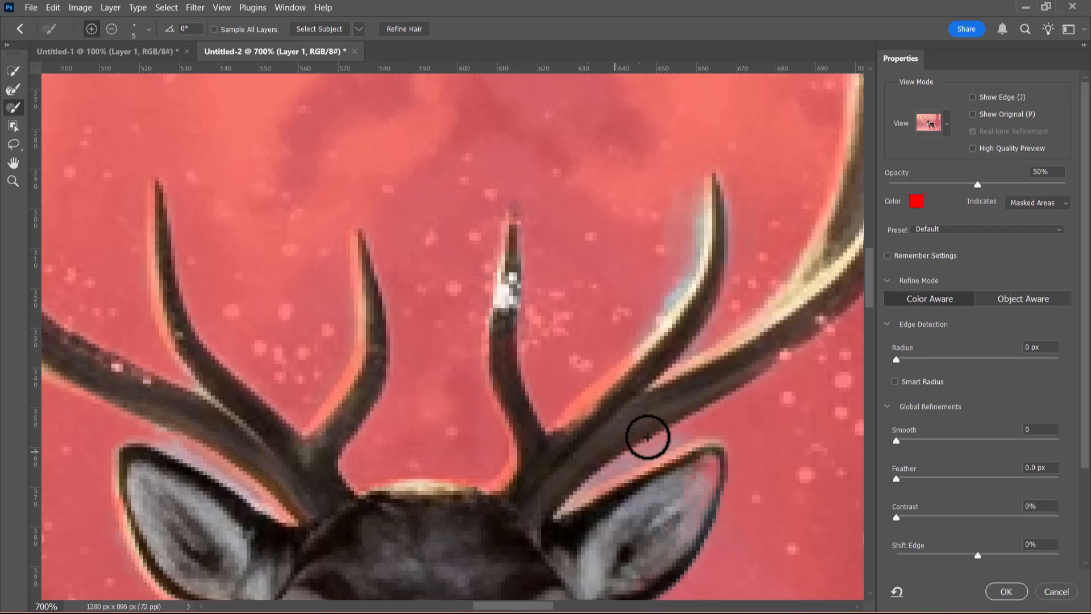
Paint the sunlit edges of the right antler's main beam into the selection up to its fork, keeping the Brush at size 5
mouse_move(645, 354)
mouse_down()
mouse_move(601, 382)
mouse_move(563, 431)
mouse_move(579, 443)
mouse_move(512, 466)
mouse_up()
mouse_move(579, 419)
mouse_down()
mouse_move(482, 456)
mouse_move(621, 357)
mouse_up()
drag(655, 266, 587, 440)
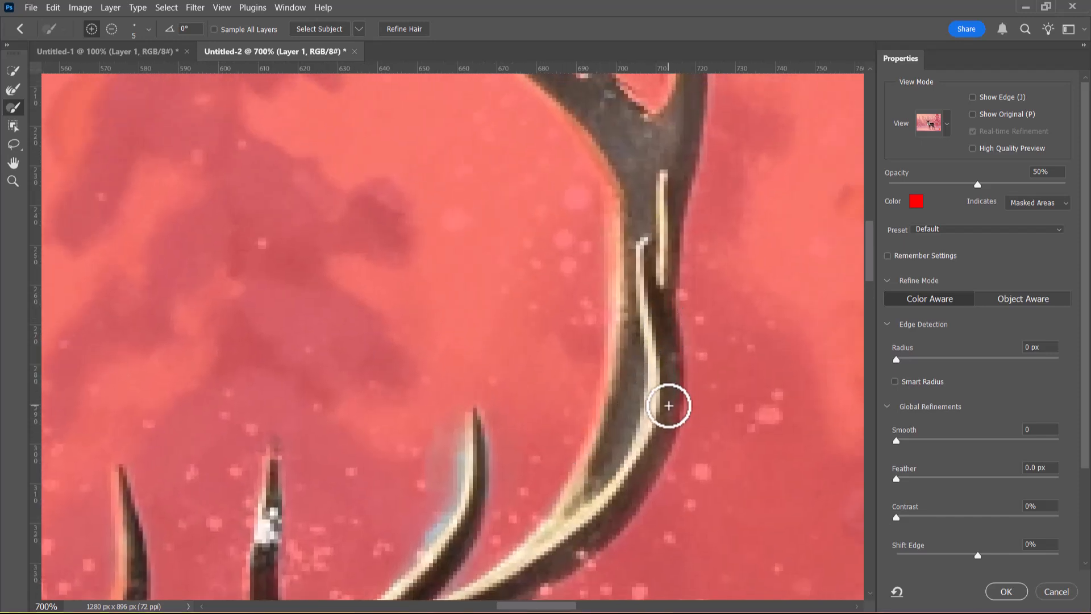
drag(639, 336, 675, 209)
mouse_move(655, 259)
mouse_down()
mouse_move(604, 324)
mouse_move(499, 402)
mouse_move(513, 373)
mouse_up()
drag(638, 285, 629, 417)
drag(629, 358, 597, 534)
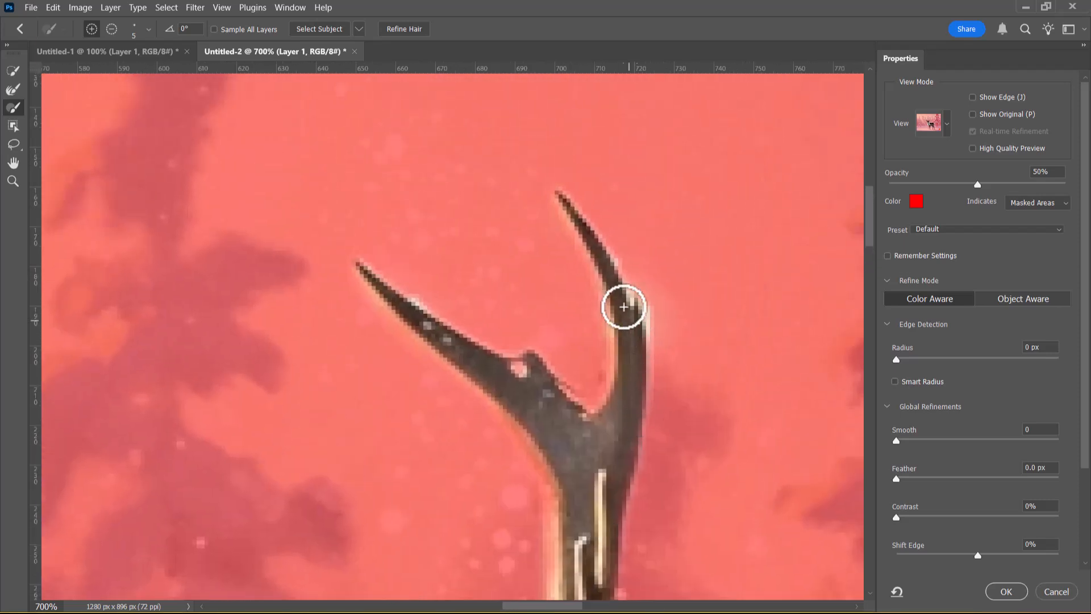
Paint the thin upper tine tips of the right antler into the selection with the Brush at size 2
key(bracketleft)
key(bracketleft)
key(bracketleft)
drag(590, 236, 570, 207)
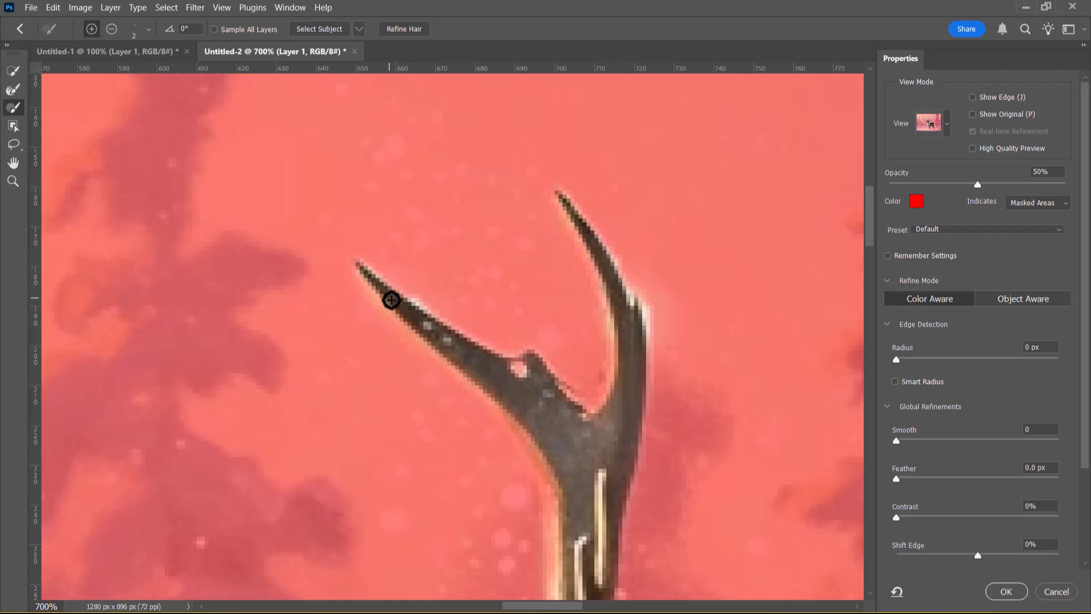
Paint the sunlit edge of the left antler's innermost tine into the selection with the Brush at size 4
drag(483, 535, 716, 284)
drag(509, 443, 561, 355)
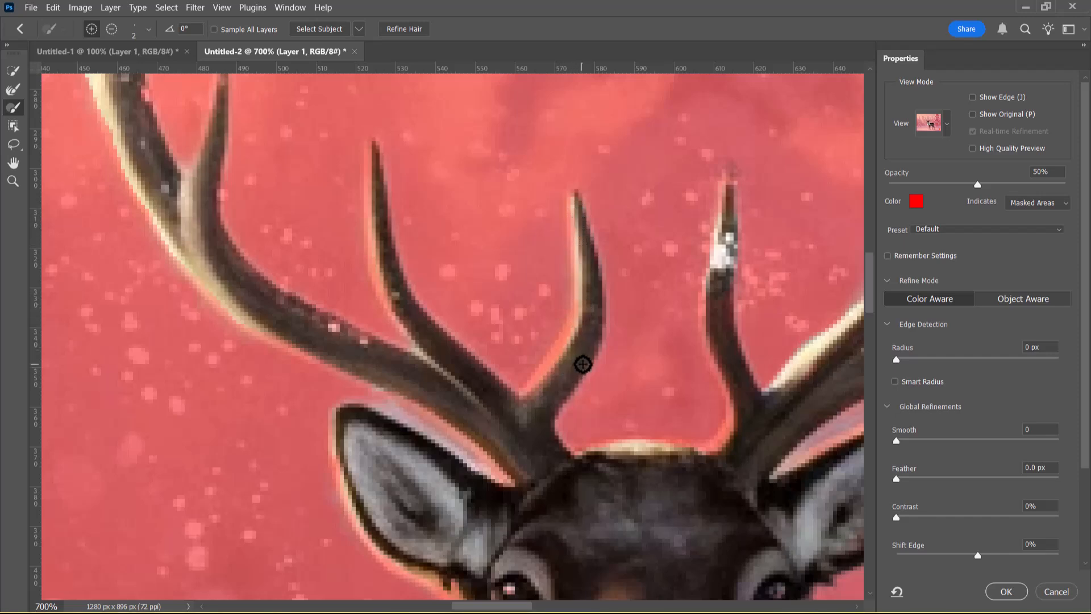
key(bracketright)
key(bracketright)
mouse_move(567, 350)
mouse_down()
mouse_move(584, 310)
mouse_move(522, 401)
mouse_up()
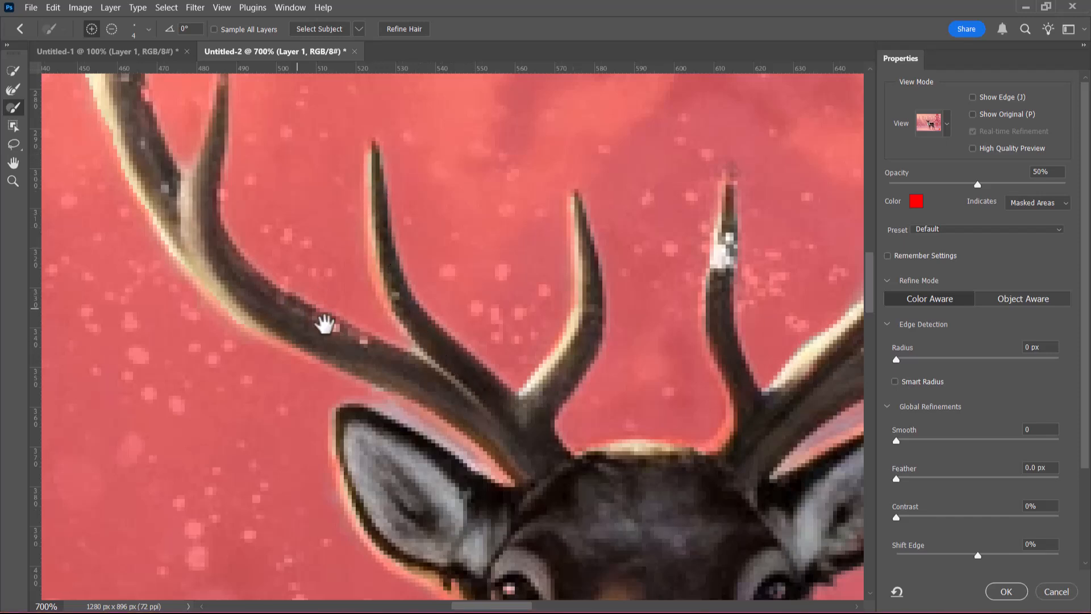
Paint the unselected spots on the left antler's main beam and middle tine into the selection with the Brush at sizes 3 and 4
drag(307, 312, 352, 349)
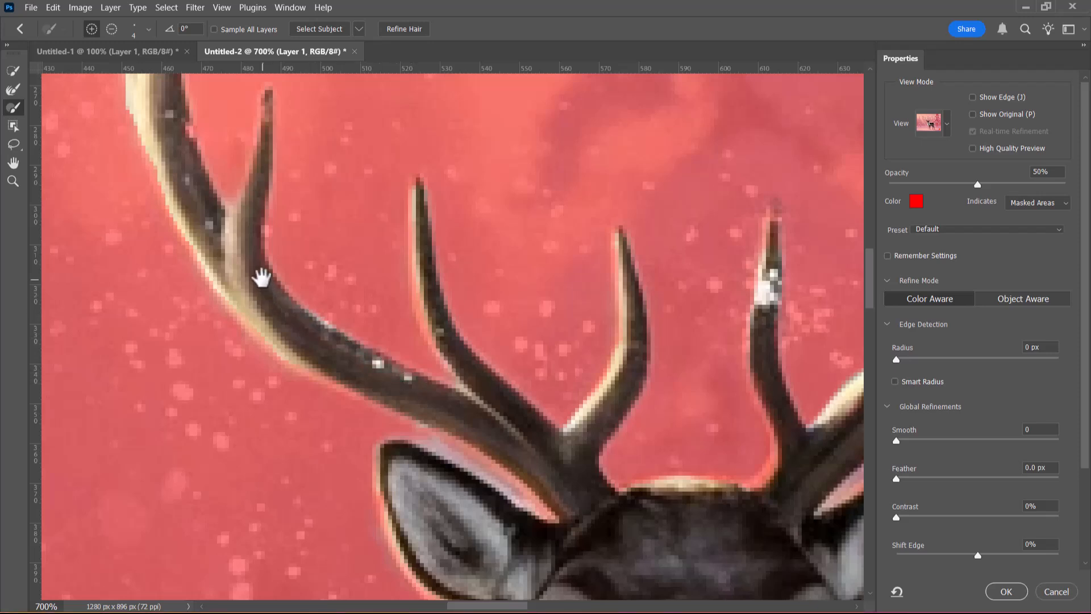
drag(253, 233, 320, 332)
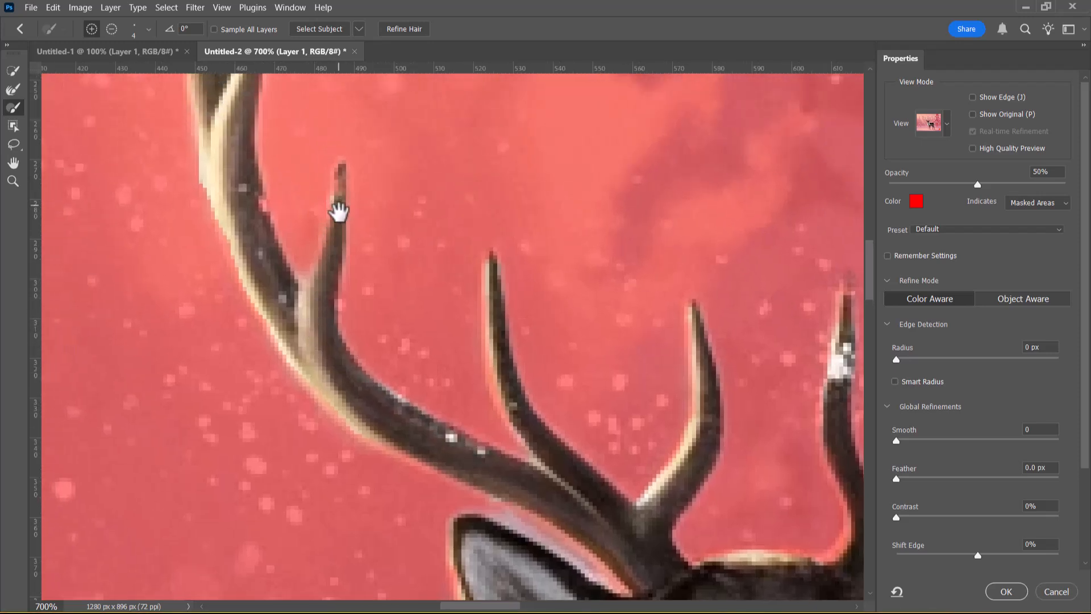
mouse_move(343, 294)
mouse_down()
mouse_move(360, 319)
mouse_move(375, 305)
mouse_up()
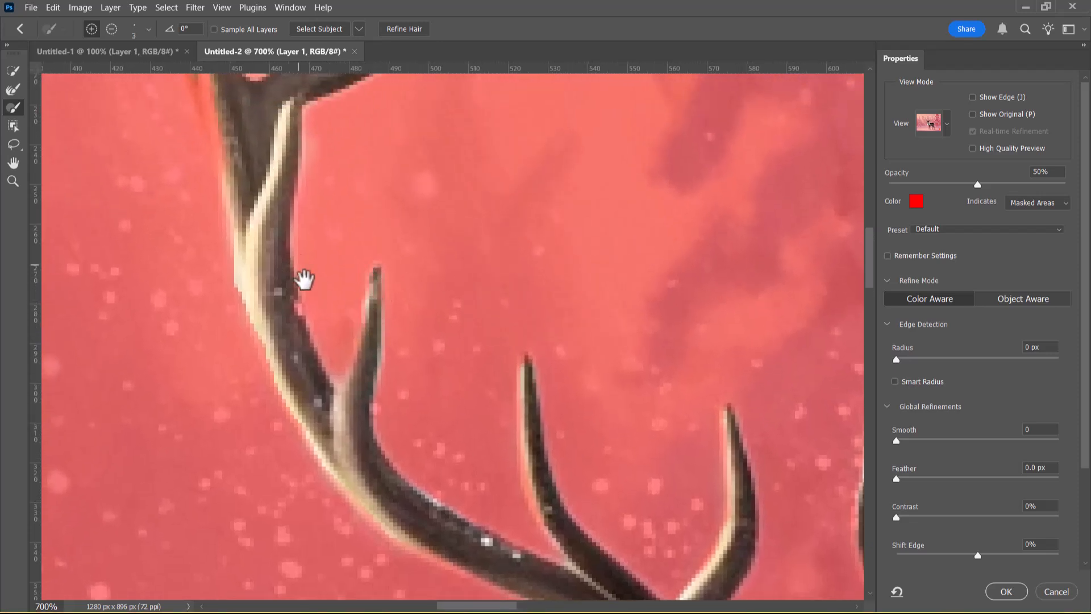
drag(297, 264, 325, 331)
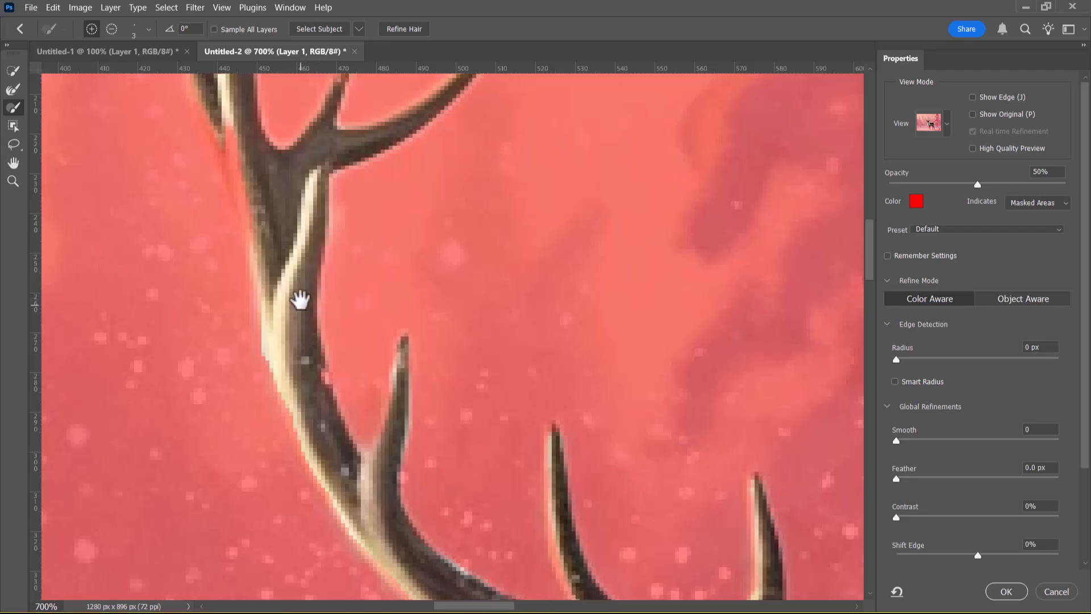
key(bracketright)
drag(318, 365, 329, 407)
drag(318, 290, 329, 437)
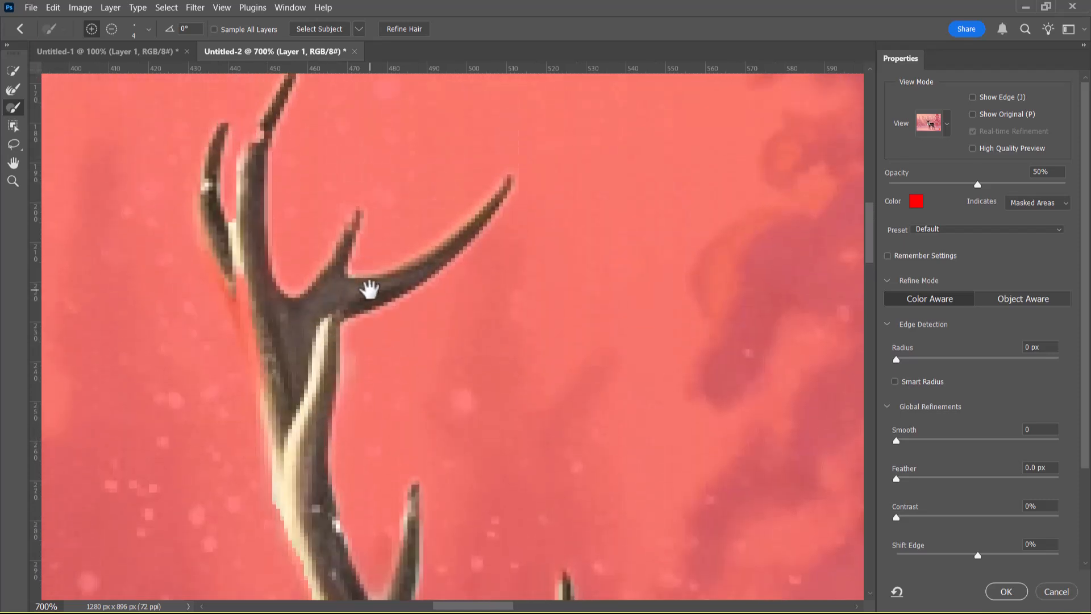
Paint the left antler's upper tine and outer edge near the crown into the selection with the Brush at size 2
key(bracketleft)
key(bracketleft)
mouse_move(271, 120)
mouse_down()
mouse_move(251, 153)
mouse_move(270, 117)
mouse_up()
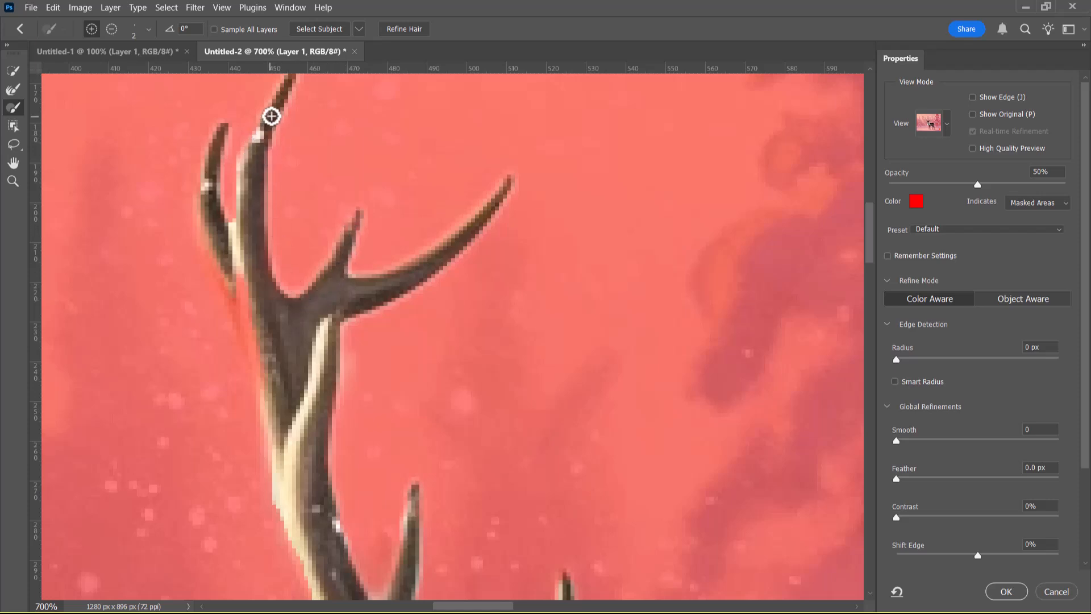
mouse_move(213, 226)
mouse_down()
mouse_move(259, 354)
mouse_move(216, 269)
mouse_move(269, 364)
mouse_move(275, 340)
mouse_move(243, 278)
mouse_move(270, 397)
mouse_move(264, 373)
mouse_up()
Paint the short tine at the left antler's upper fork into the selection with the Brush at size 2
key(bracketright)
key(bracketright)
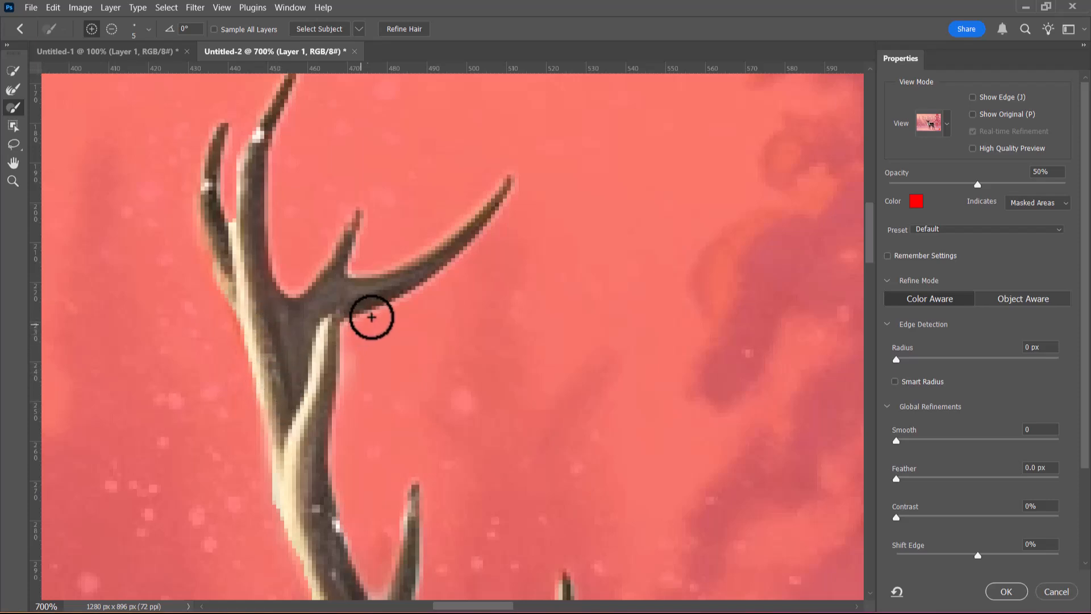
key(bracketleft)
key(bracketleft)
key(bracketleft)
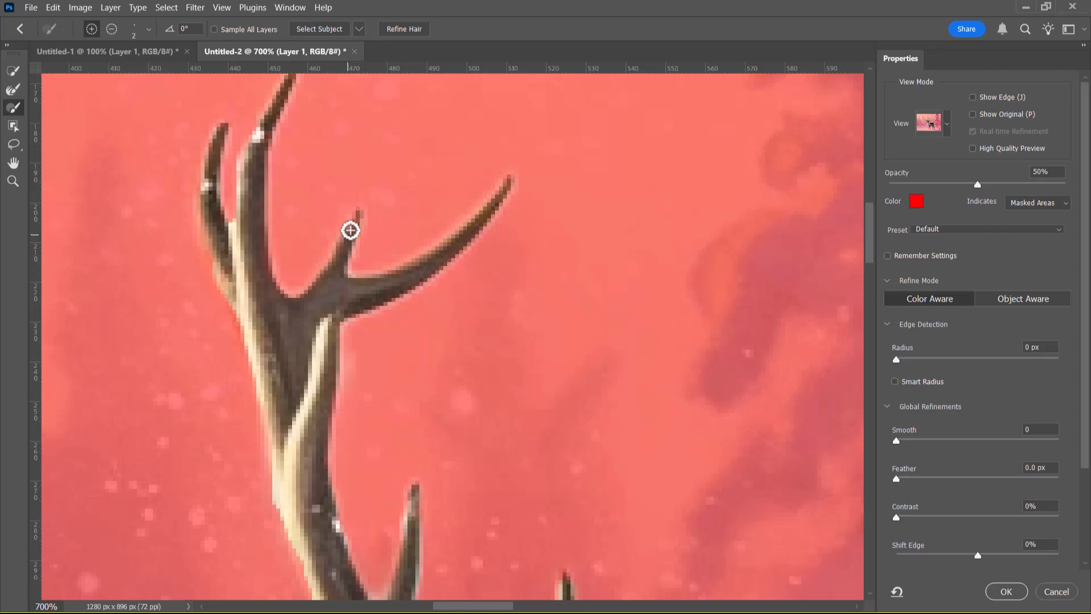
drag(360, 213, 343, 238)
Inspect the antlers, head, body and legs in the overlay at 300% zoom
key(ctrl+minus)
key(ctrl+minus)
key(ctrl+minus)
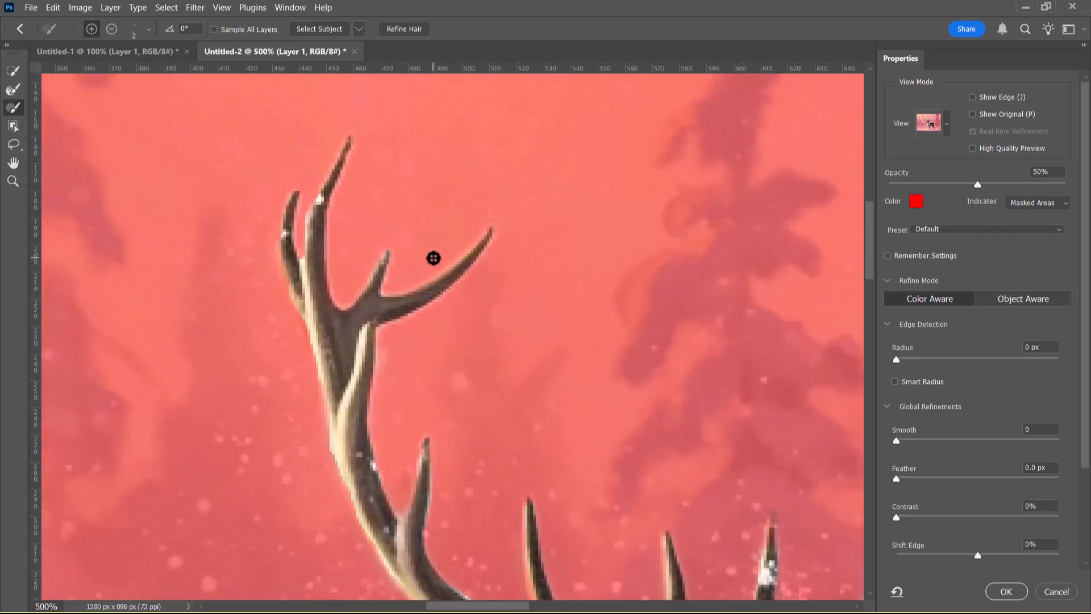
key(ctrl+minus)
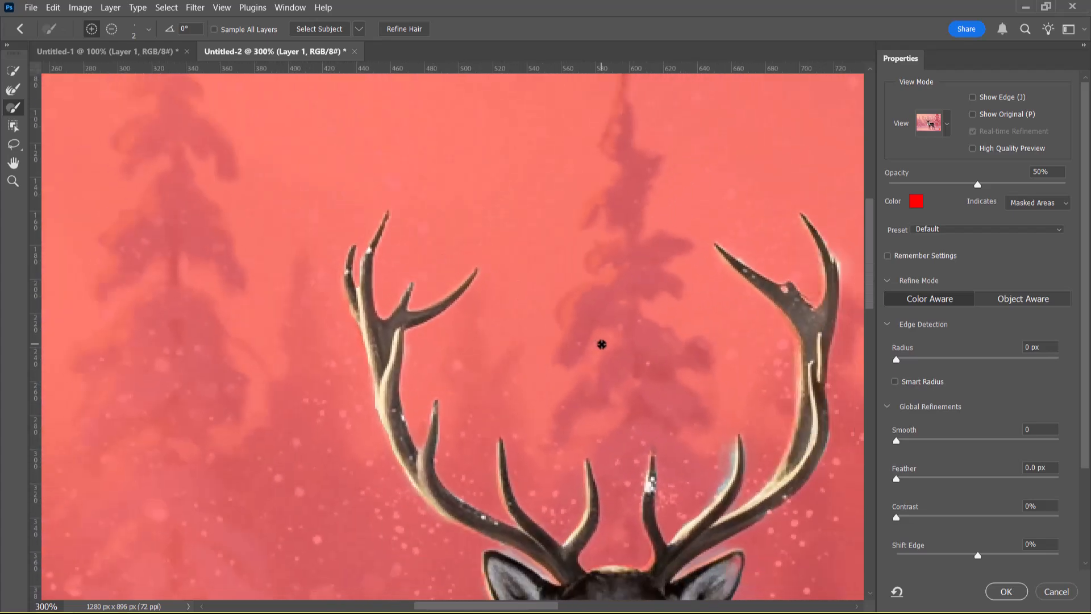
drag(643, 382, 407, 141)
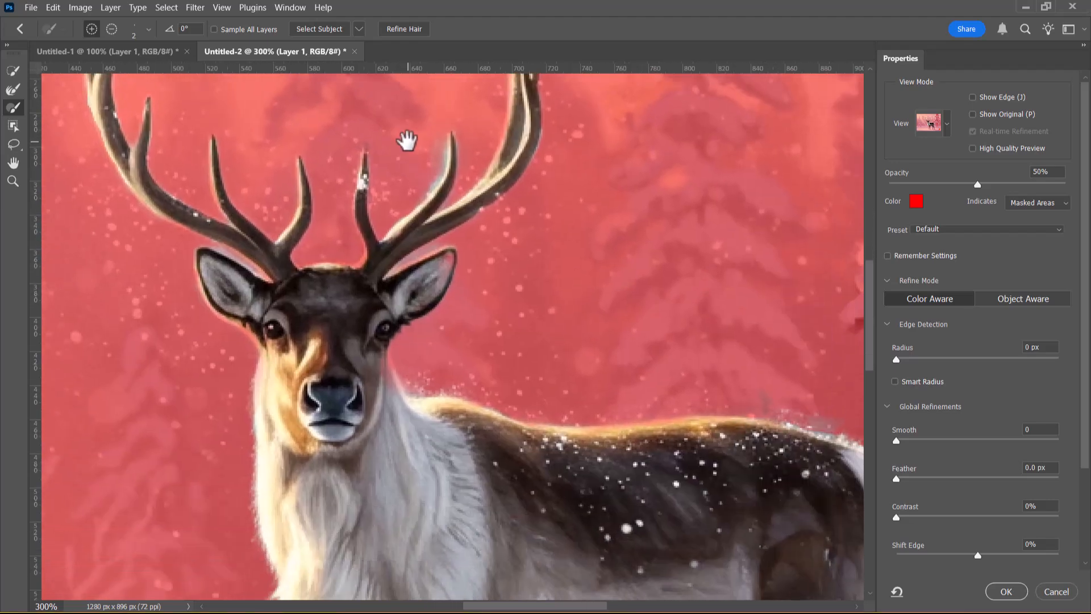
drag(646, 455, 485, 222)
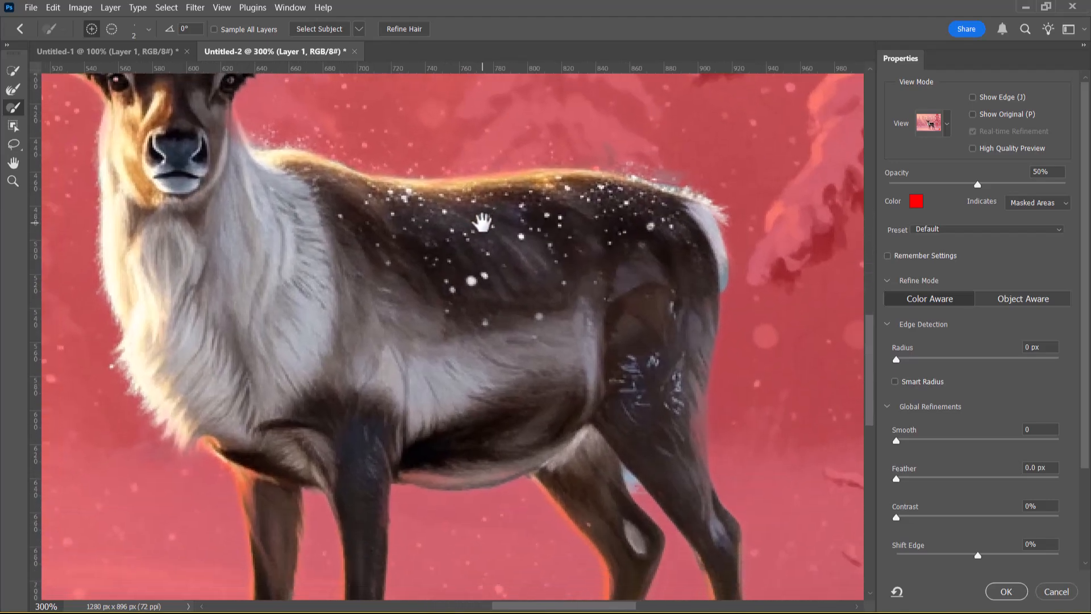
drag(550, 371, 523, 224)
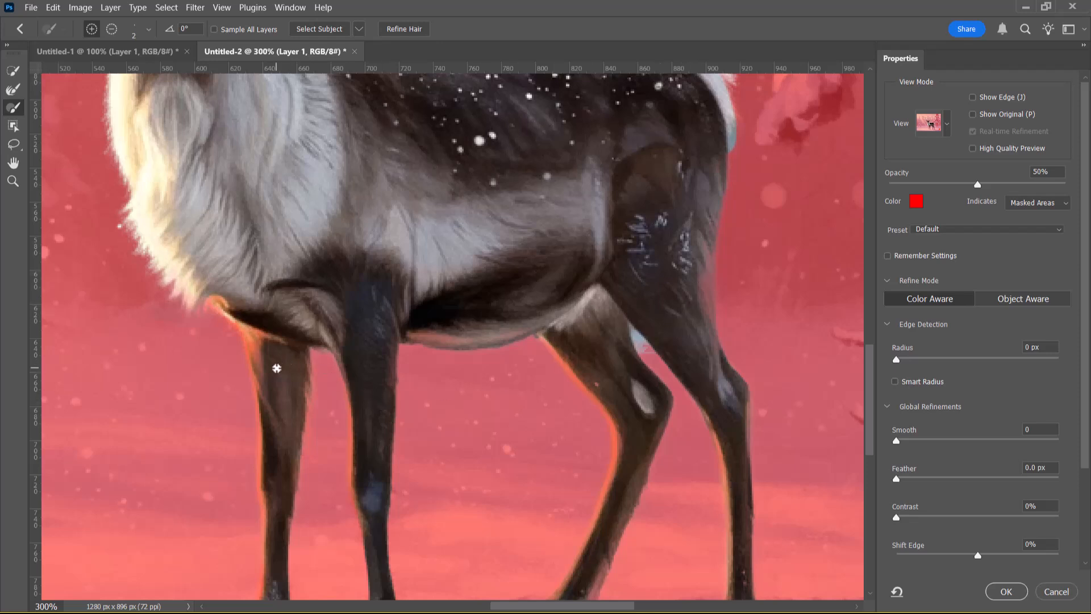
Set the Brush to size 10 and change the view mode to Black & White over the legs and belly
key(bracketright)
key(bracketright)
key(bracketright)
key(bracketright)
key(bracketright)
key(bracketright)
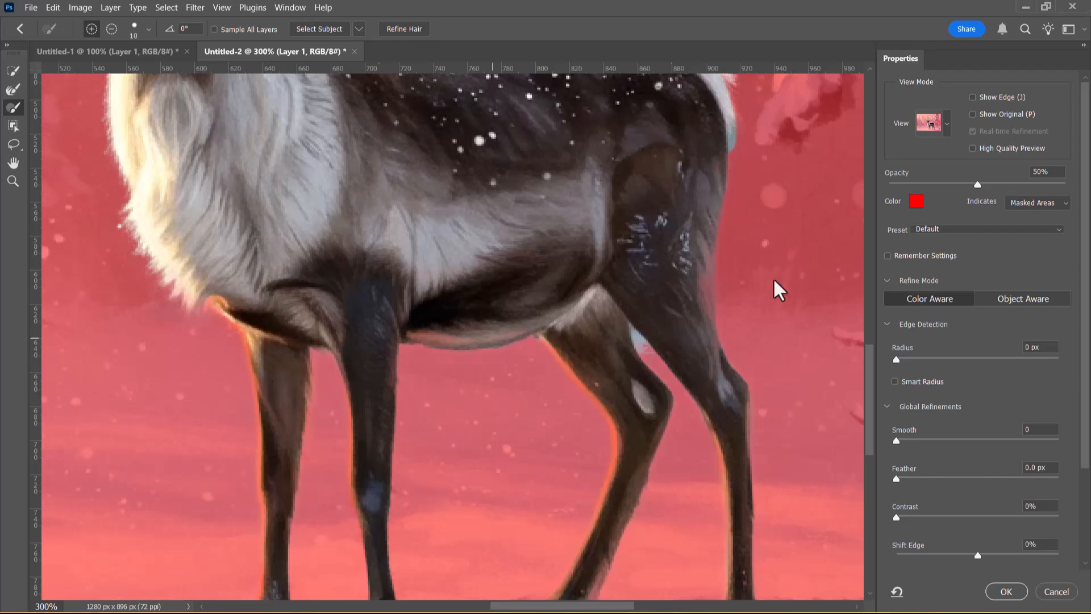
click(947, 123)
click(915, 299)
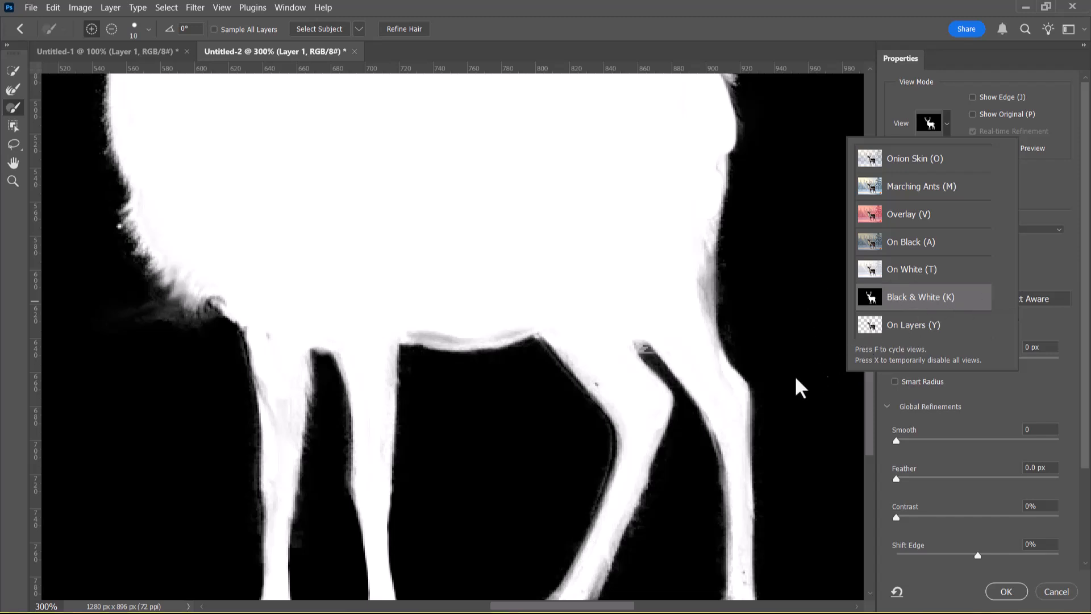
Turn on Decontaminate Colors at 100% and output the refined reindeer selection to a new layer with a layer mask
click(1076, 144)
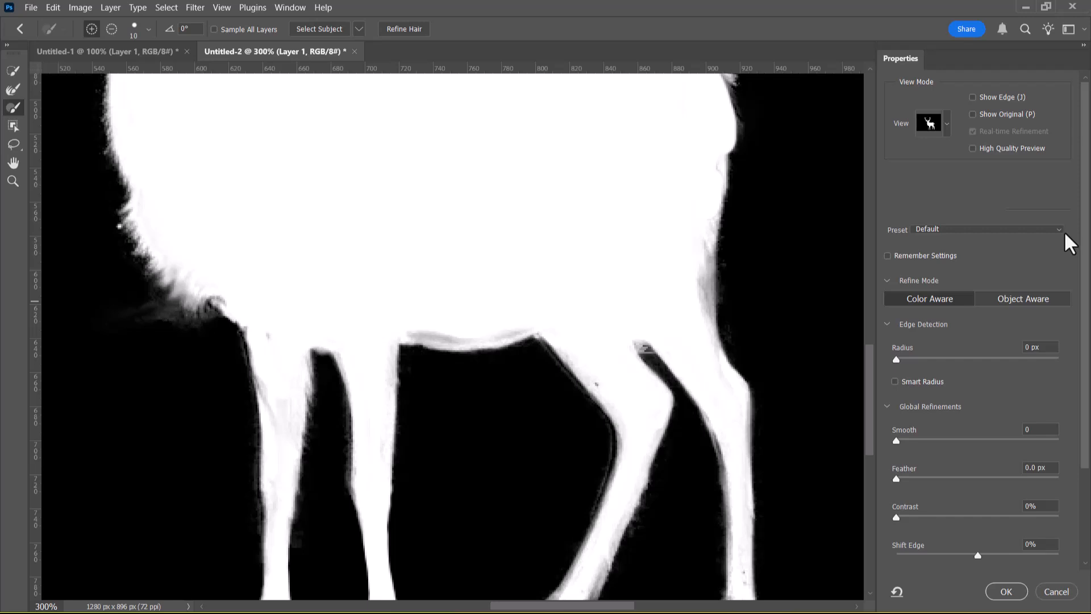
key(ctrl+1)
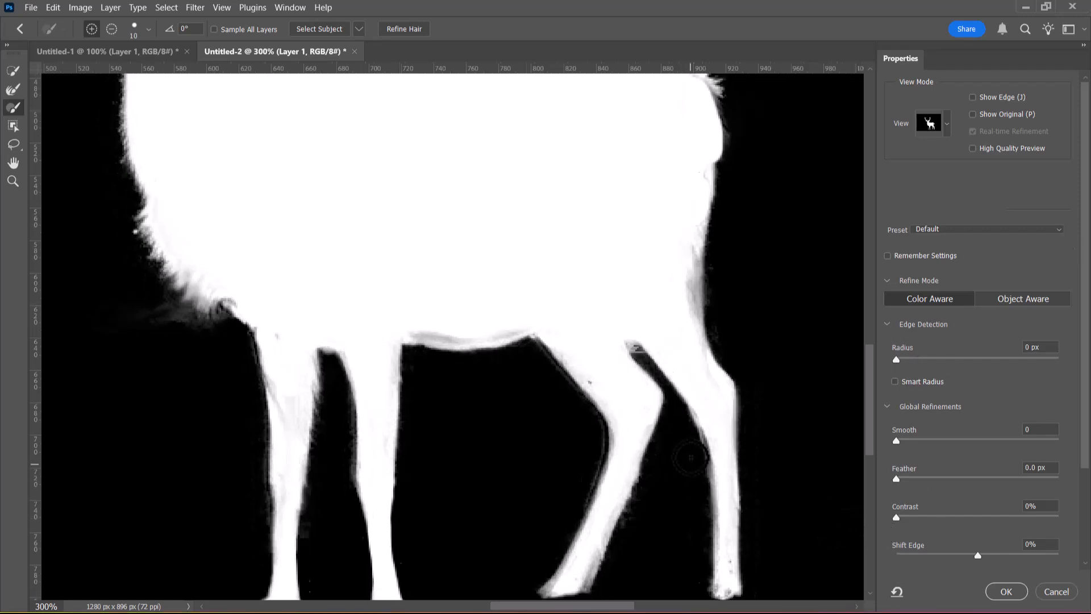
drag(660, 270, 666, 363)
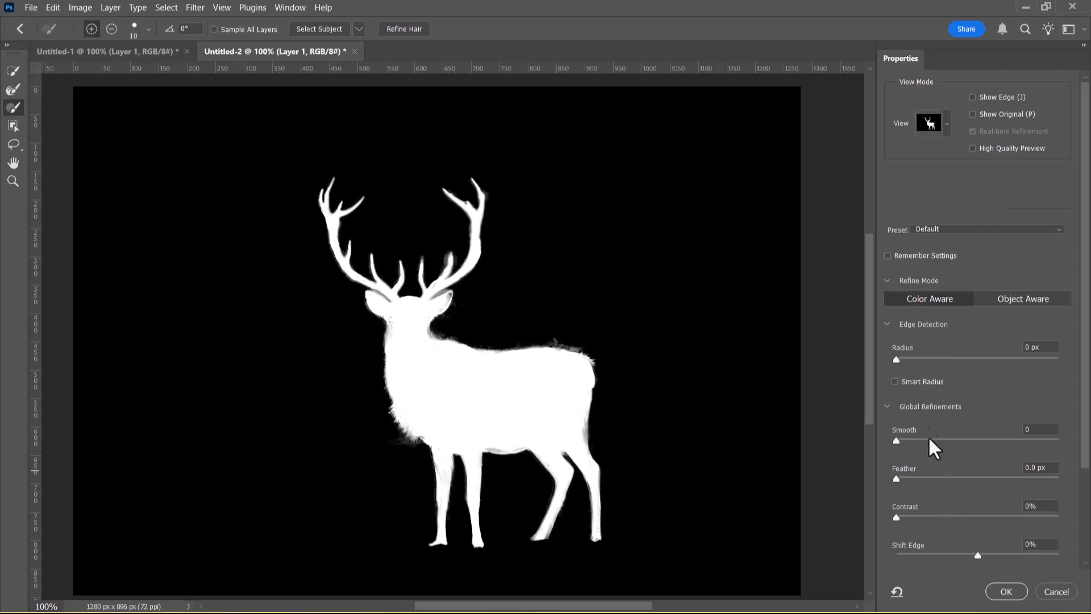
scroll(1085, 408, down, 3)
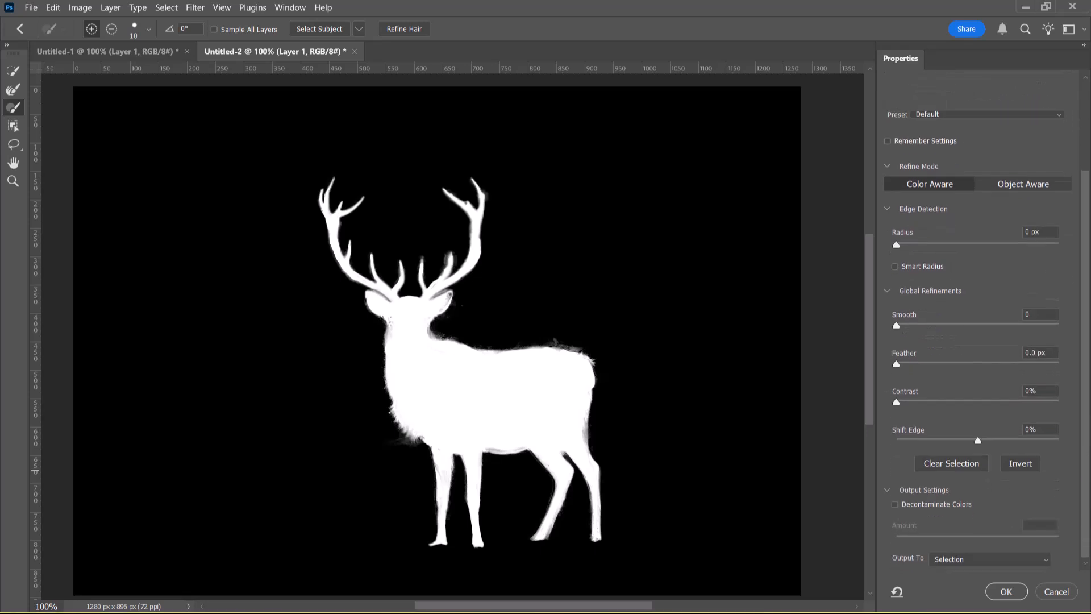
click(896, 505)
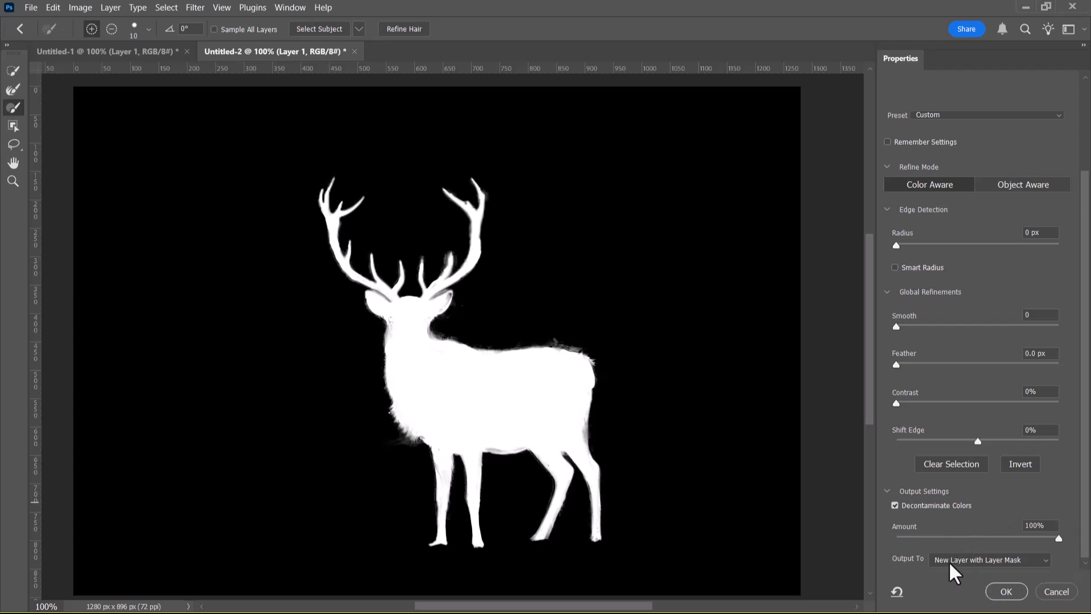
click(1006, 592)
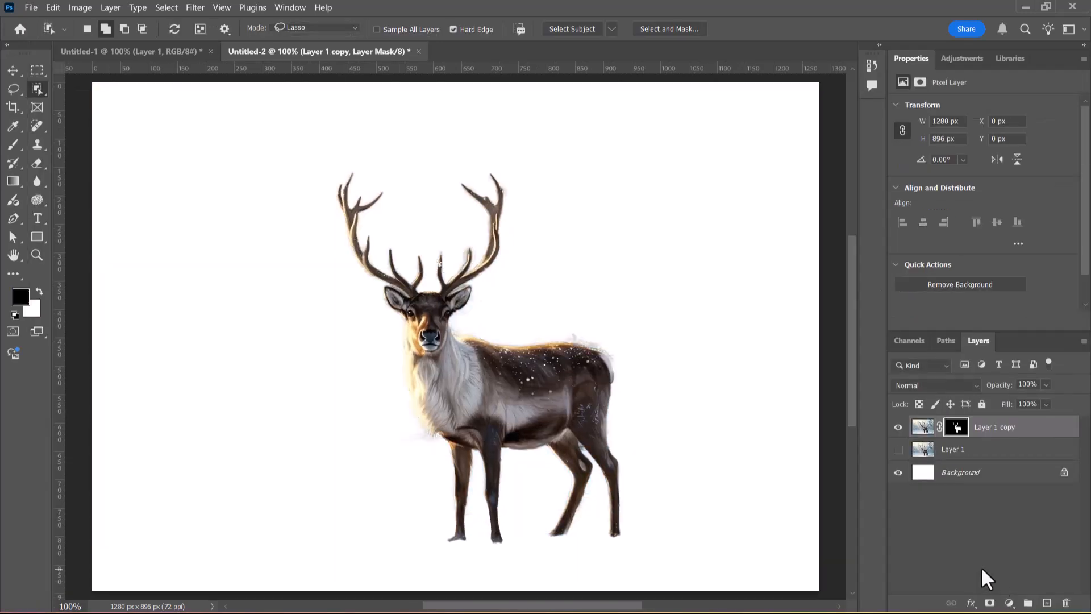
Switch from Photoshop to another open window
key(alt+Tab)
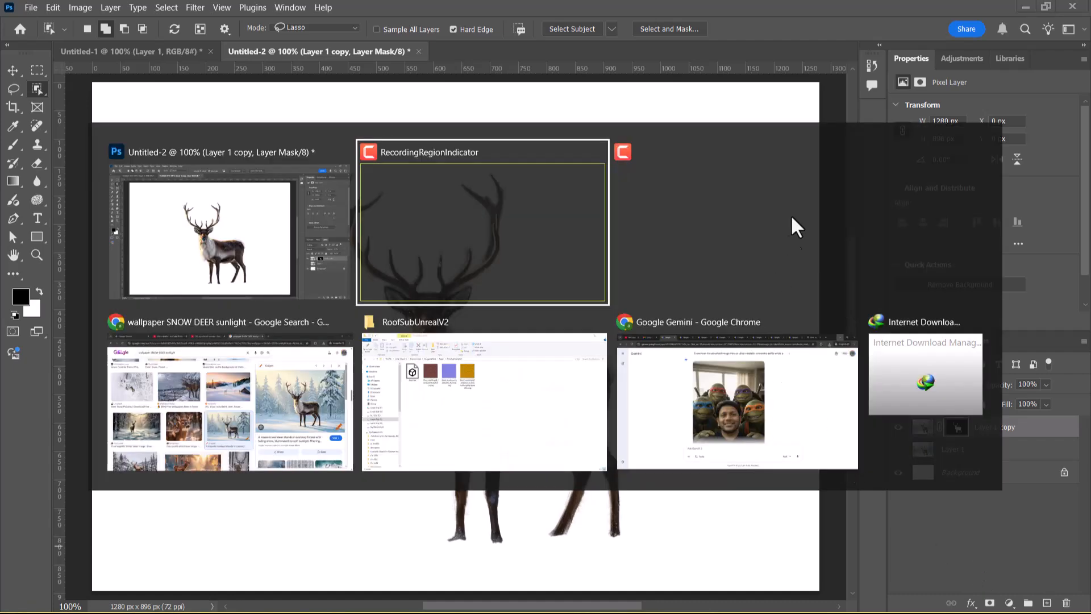